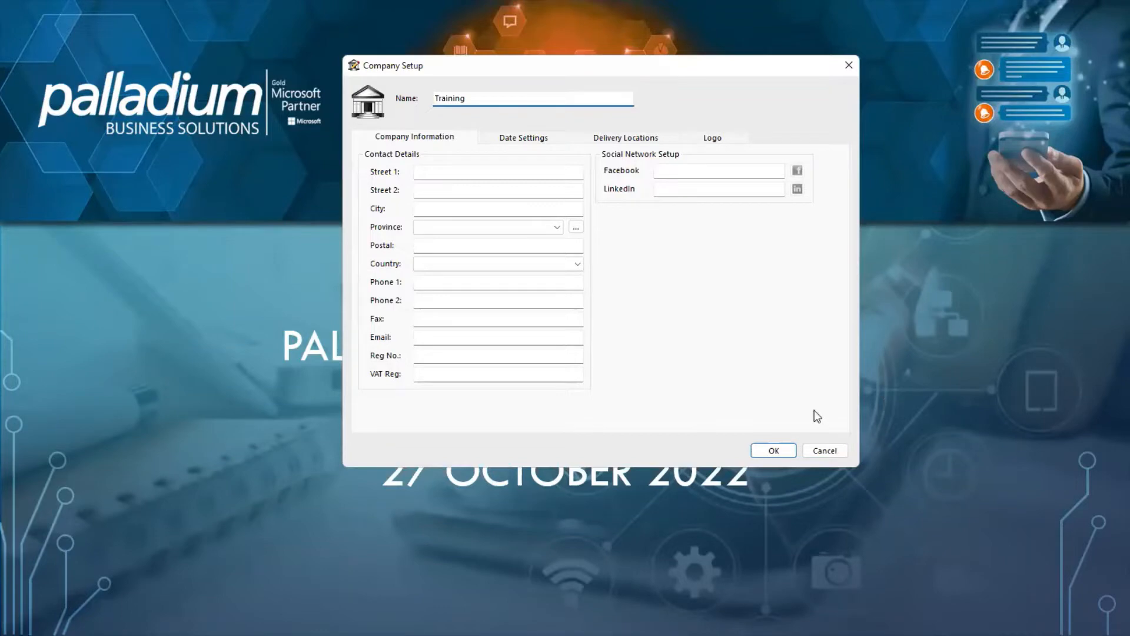
- Accept the company setup details and add South African Rand (ZAR) as the home currency
click(781, 449)
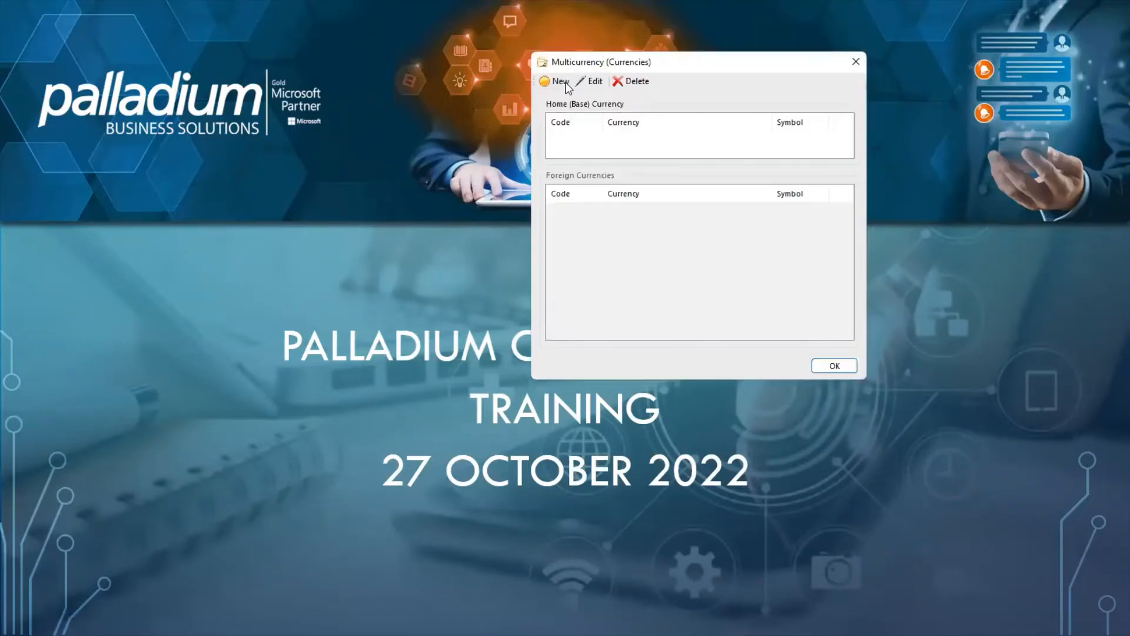
click(560, 80)
text(zar)
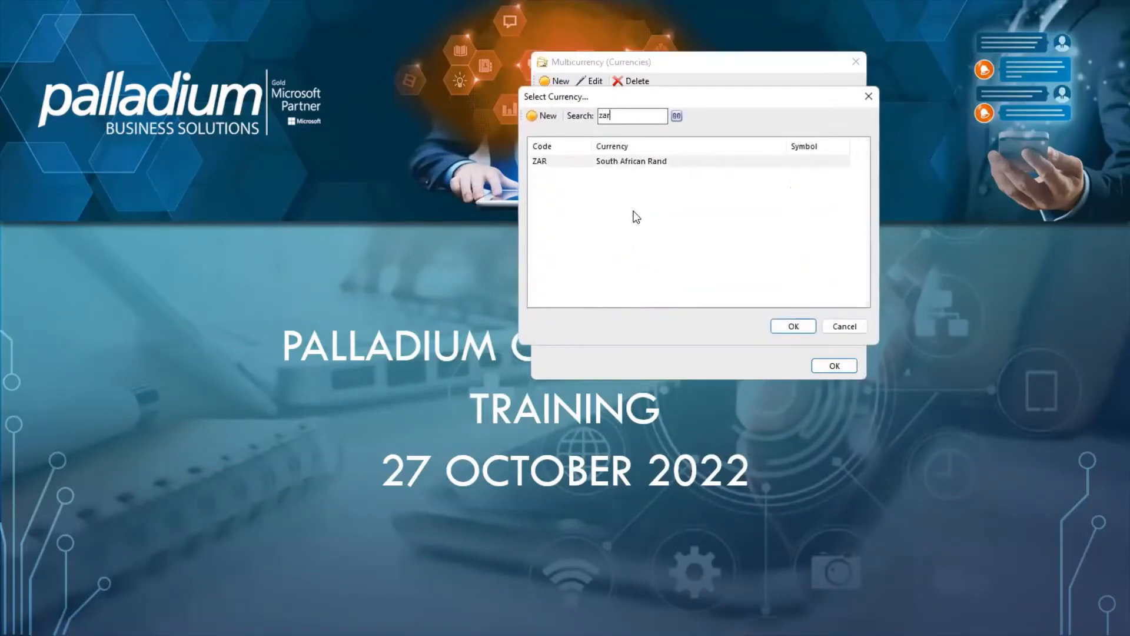
double_click(656, 162)
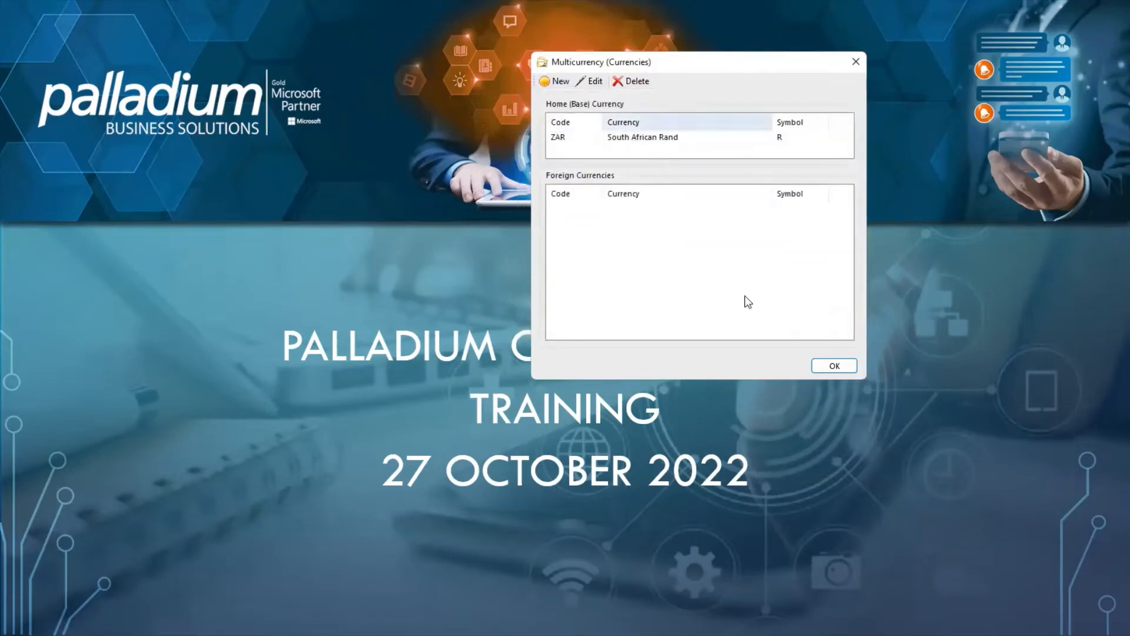
click(834, 365)
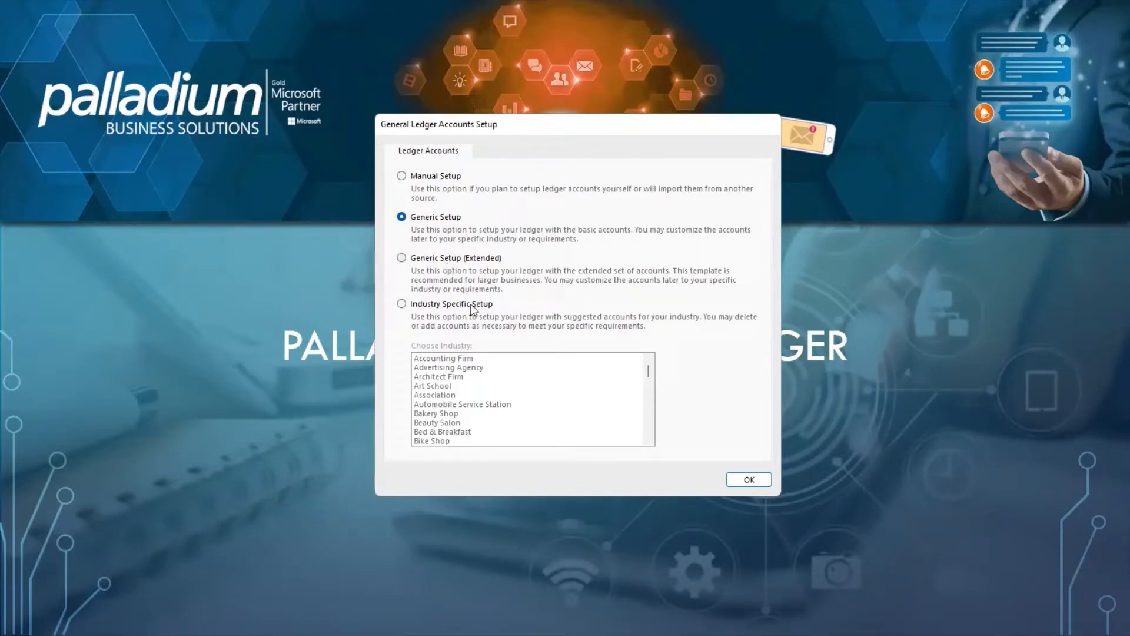
click(450, 306)
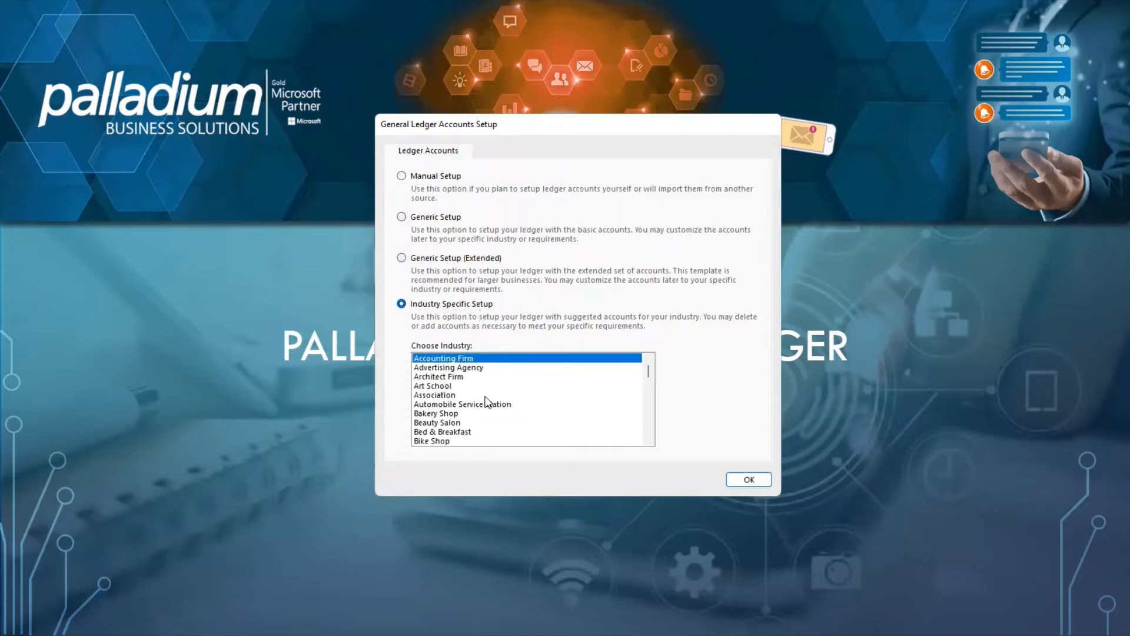
scroll(486, 403, down, 3)
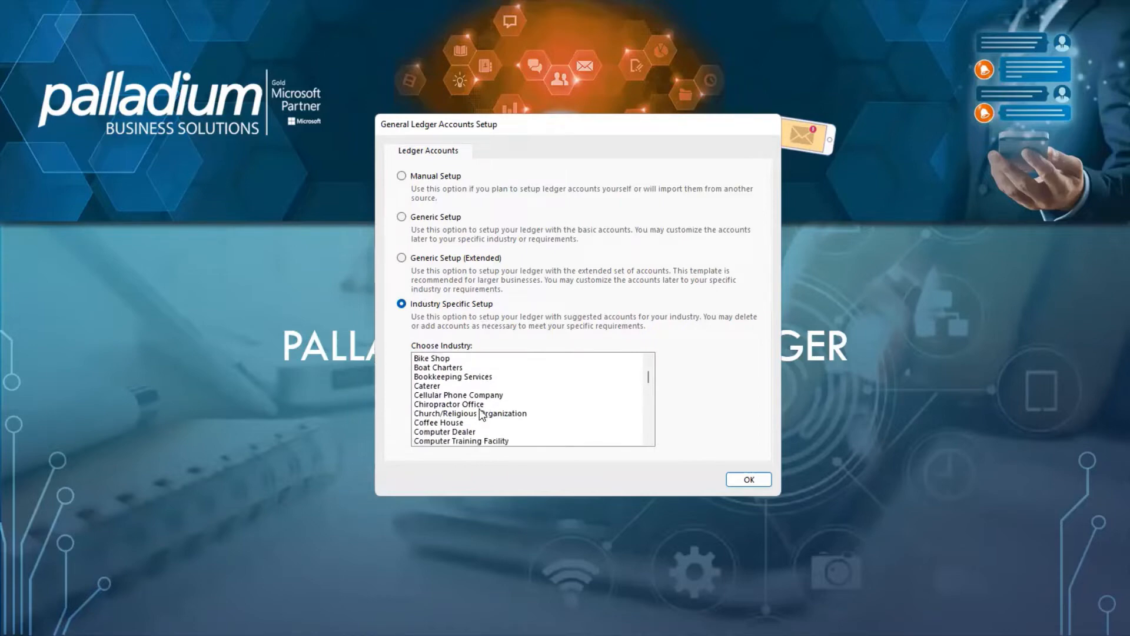
scroll(482, 414, up, 3)
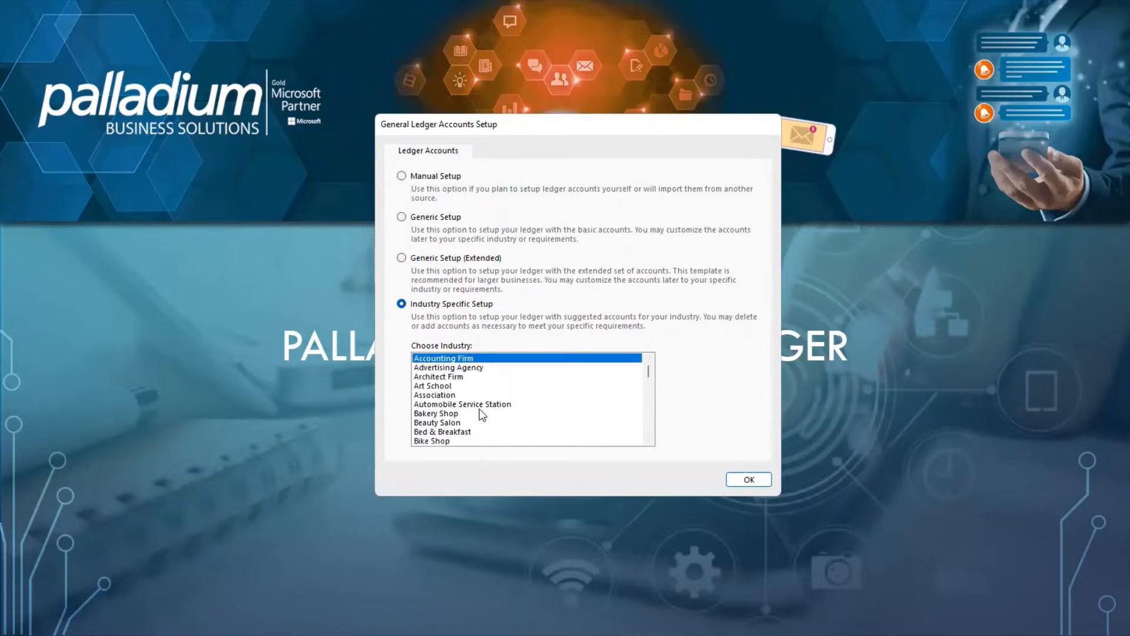
- Set up the general ledger accounts with the Generic Setup option
click(402, 217)
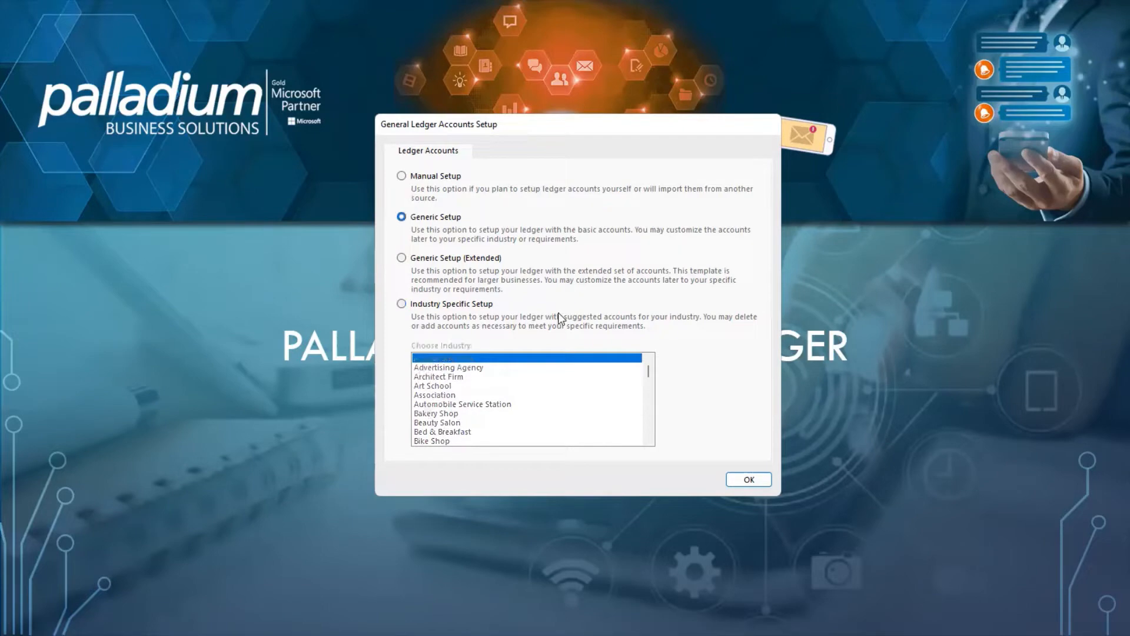
click(752, 480)
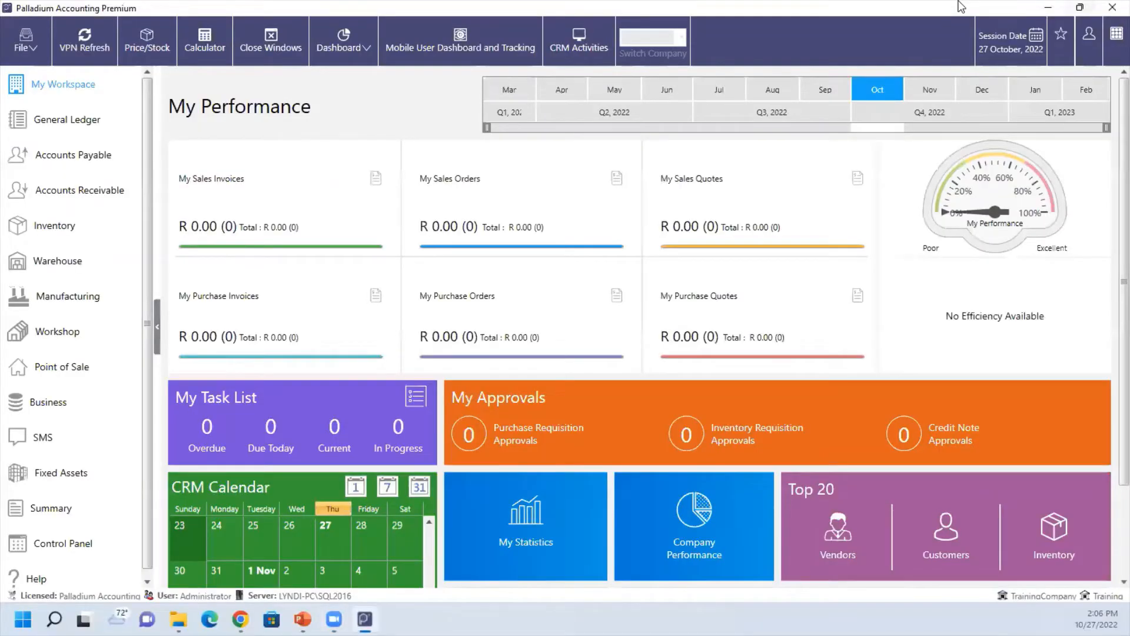
- Switch to the existing Training Company data set
click(11, 35)
click(44, 99)
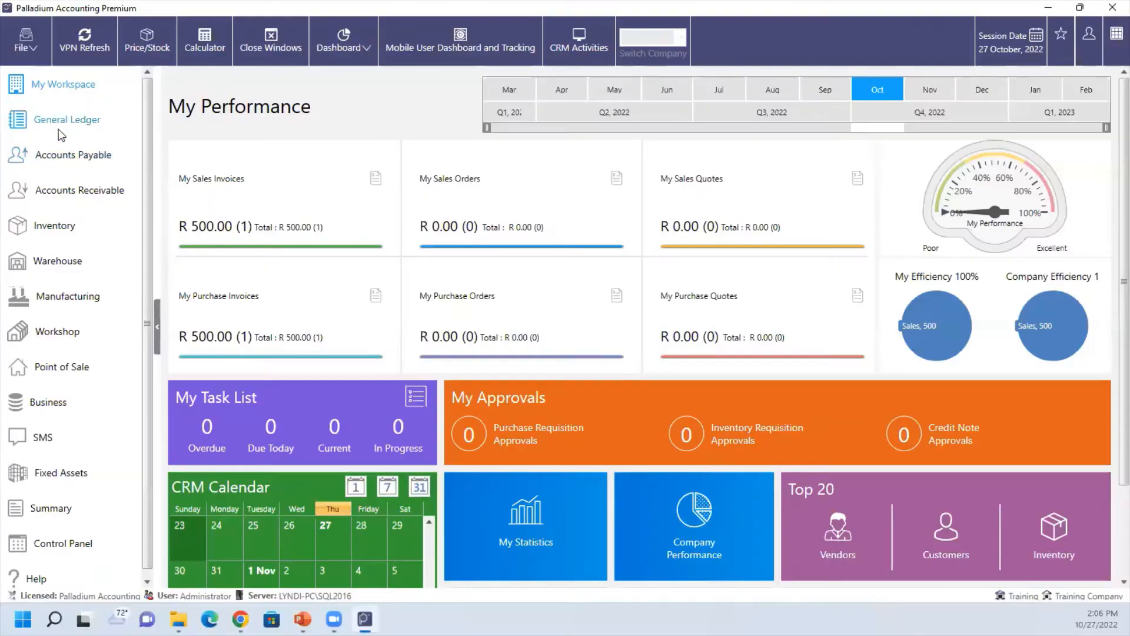
- Review the current-year linked accounts for General, Payables, Receivables and Inventory & Services, and close them
click(61, 542)
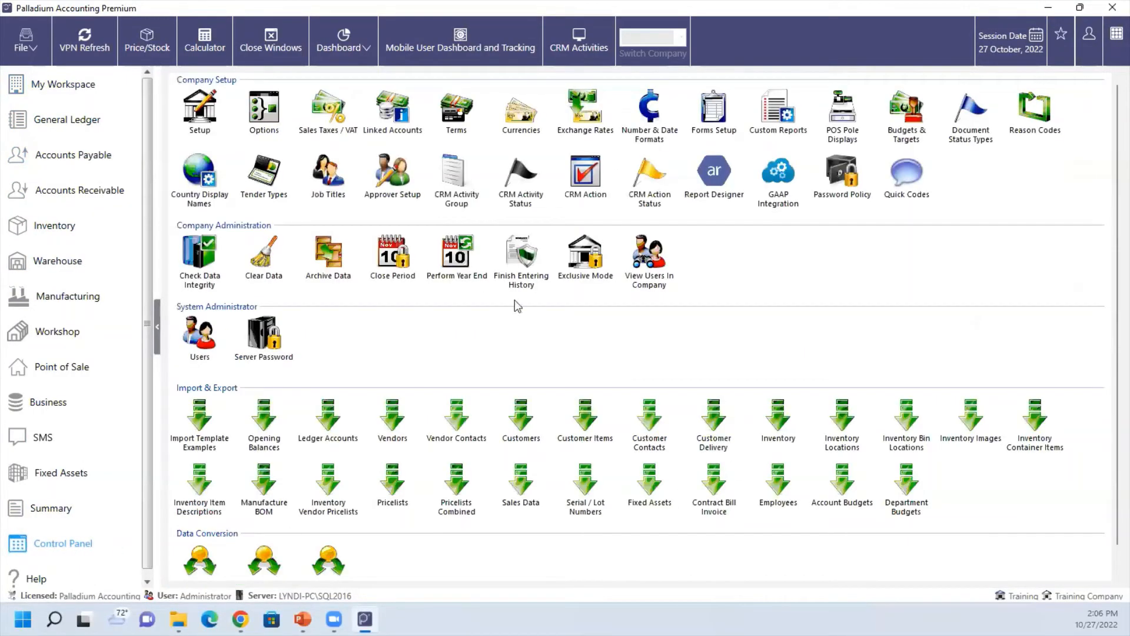
click(390, 119)
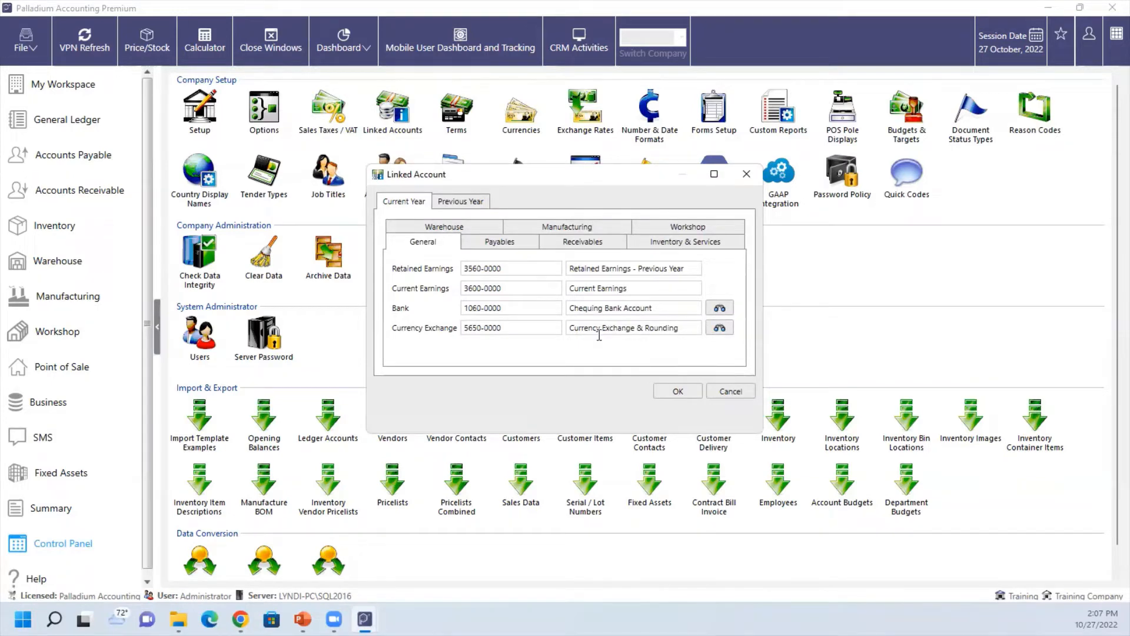
click(516, 245)
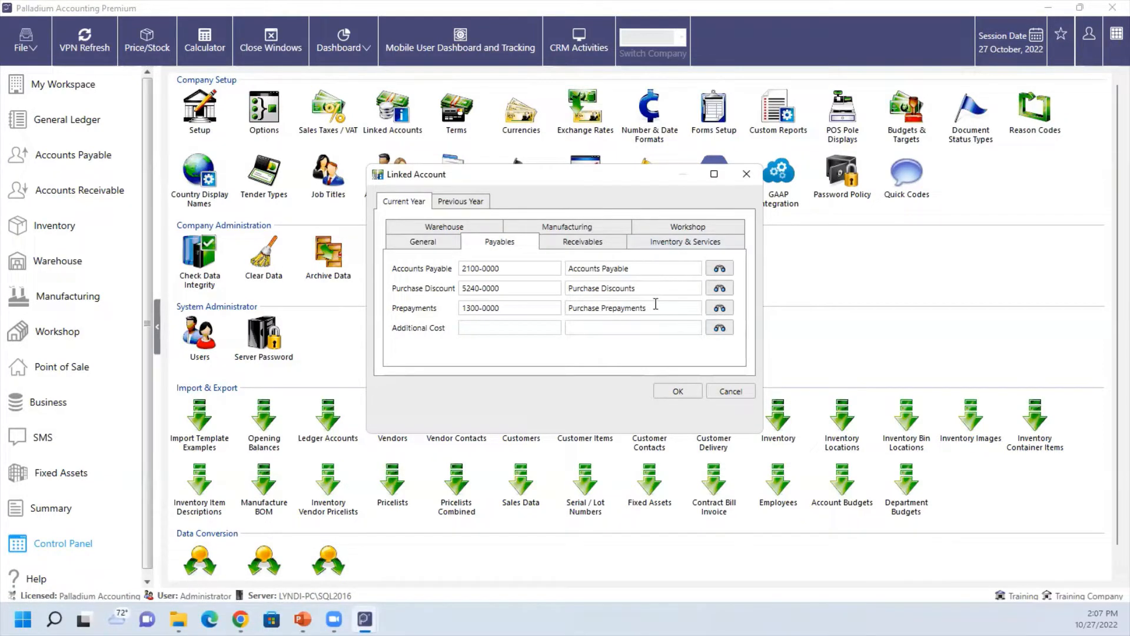
click(592, 250)
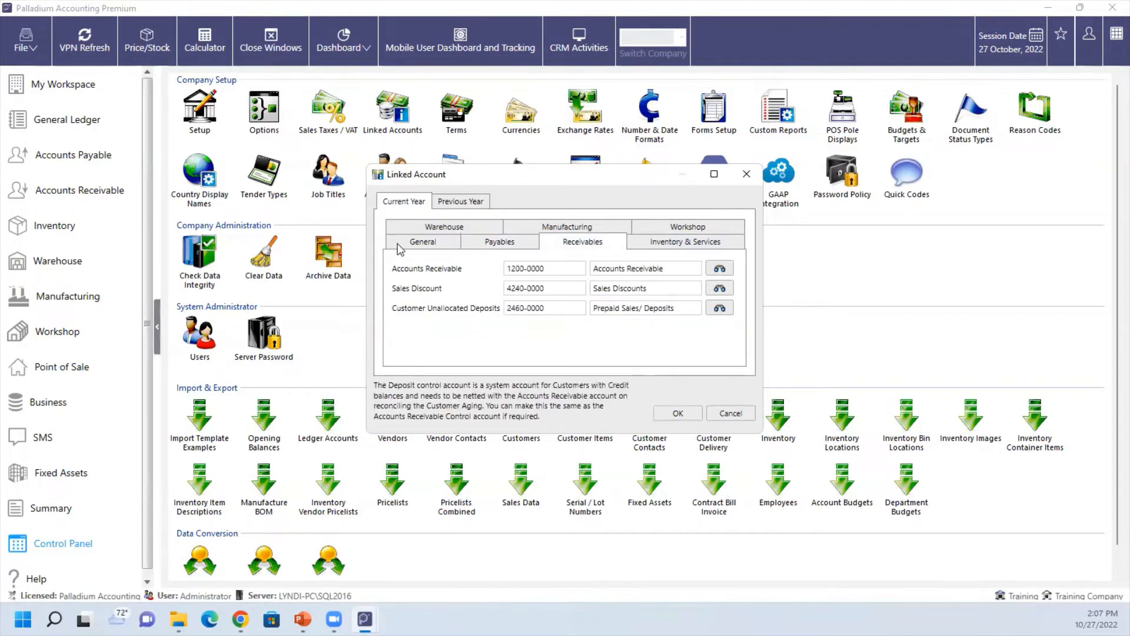
click(681, 250)
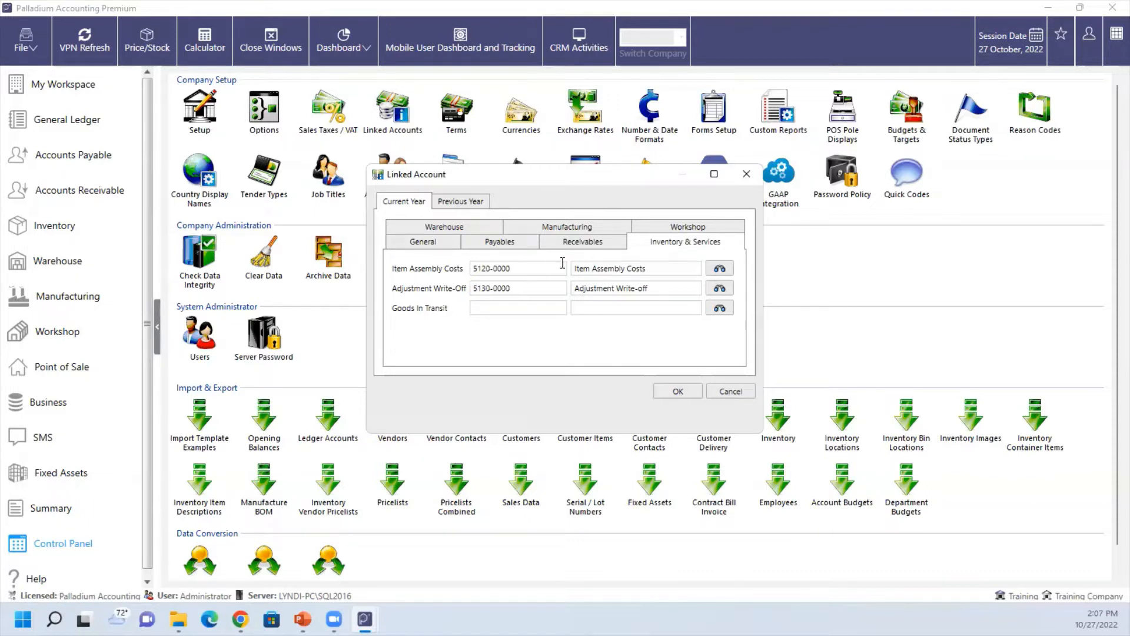
click(728, 391)
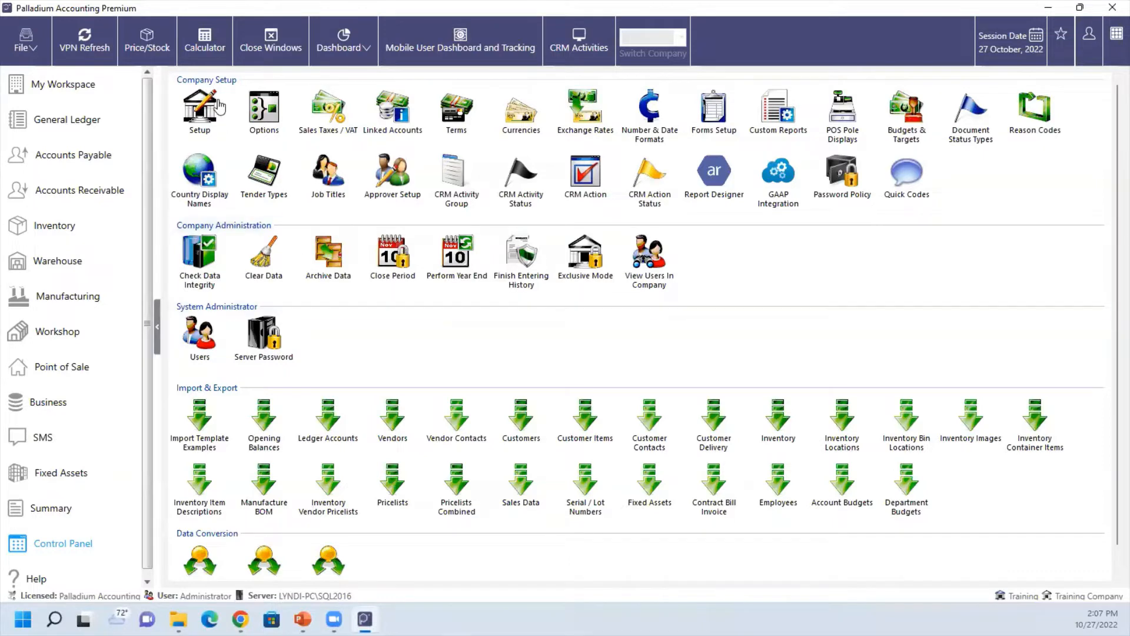
- Try to add a third GL account segment named Department in the company options, alpha-numeric with 3 character places
click(265, 120)
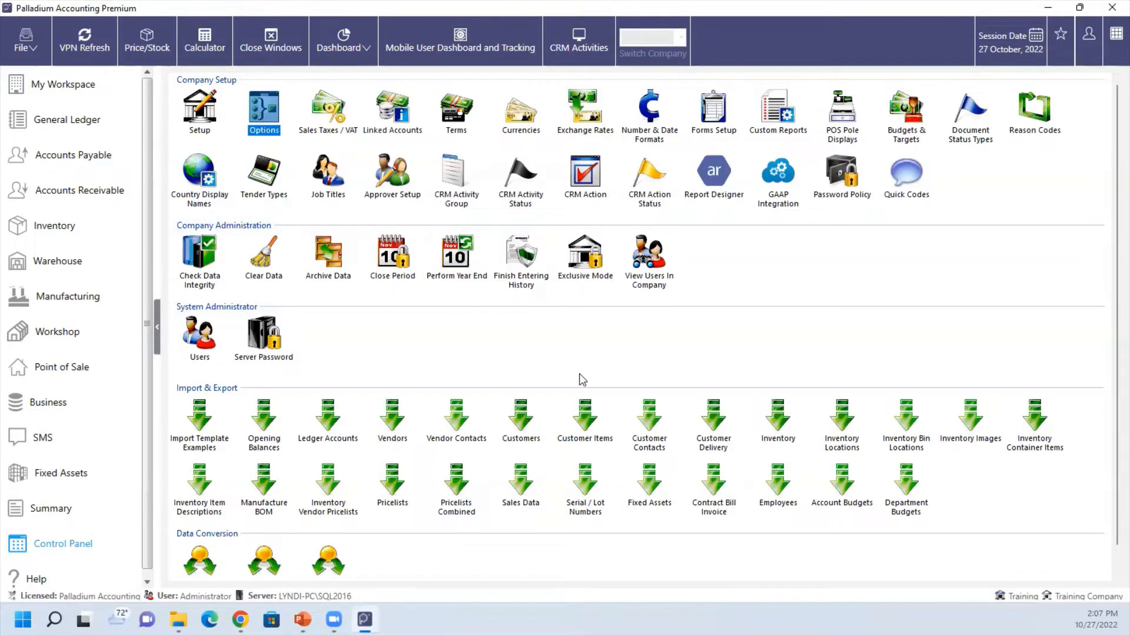
click(593, 339)
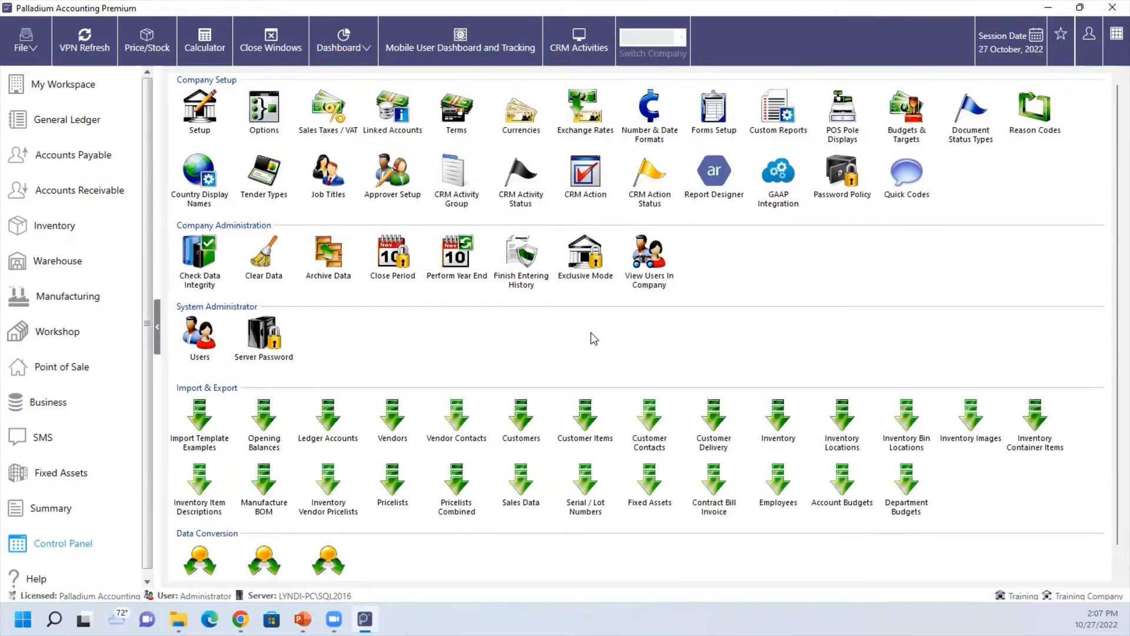
scroll(669, 385, down, 2)
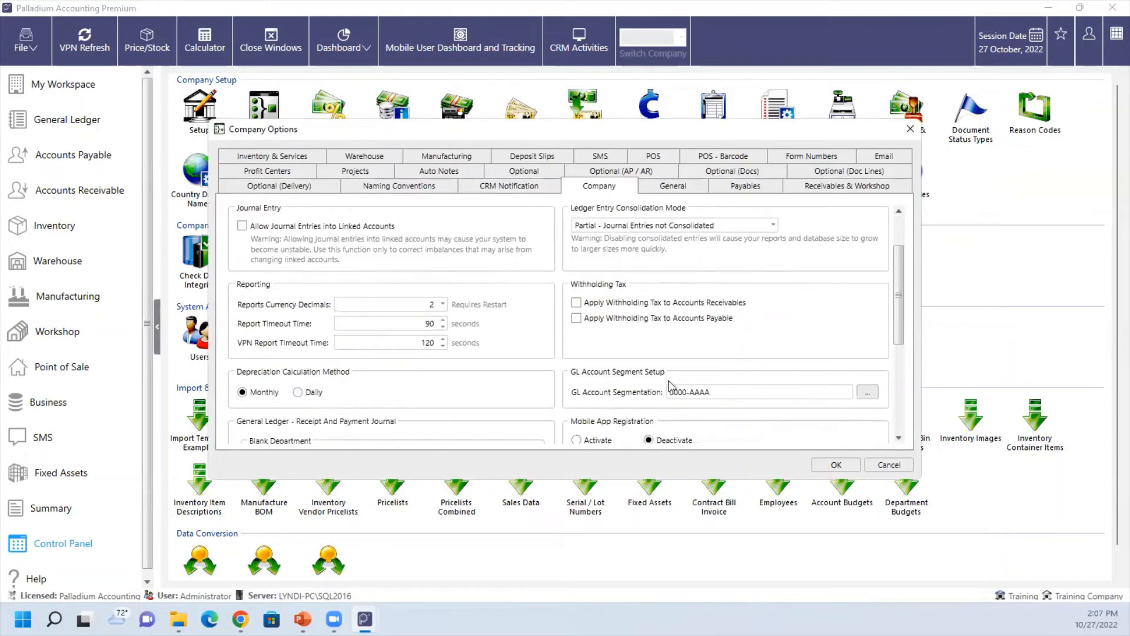
click(868, 391)
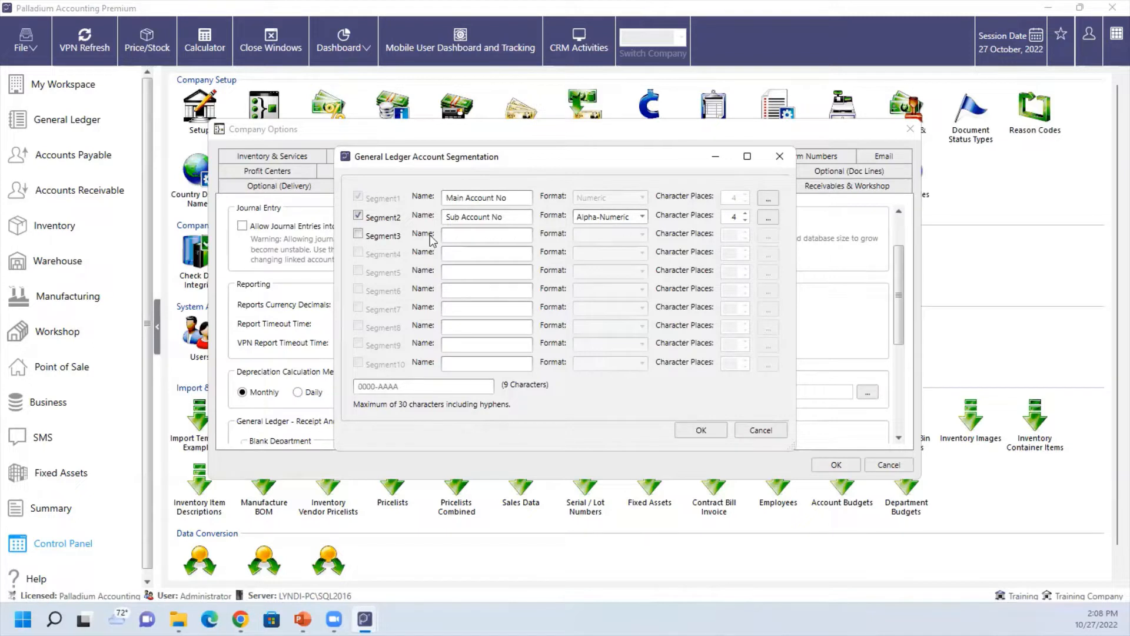
click(383, 241)
click(463, 234)
text(Department)
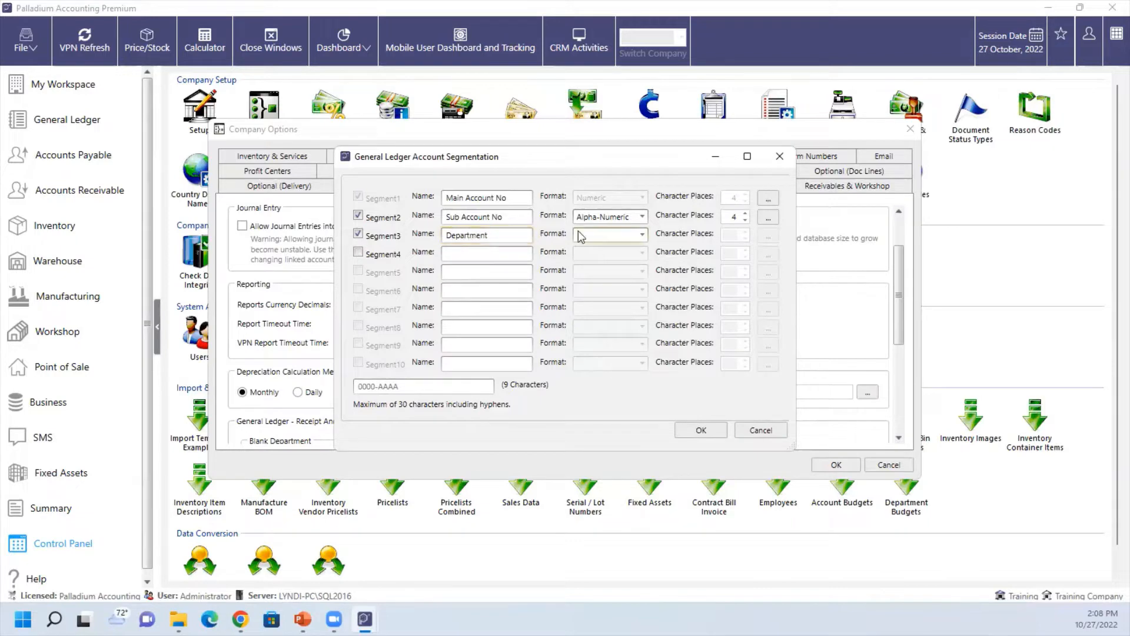
click(641, 235)
click(602, 264)
click(744, 230)
click(744, 230)
click(744, 230)
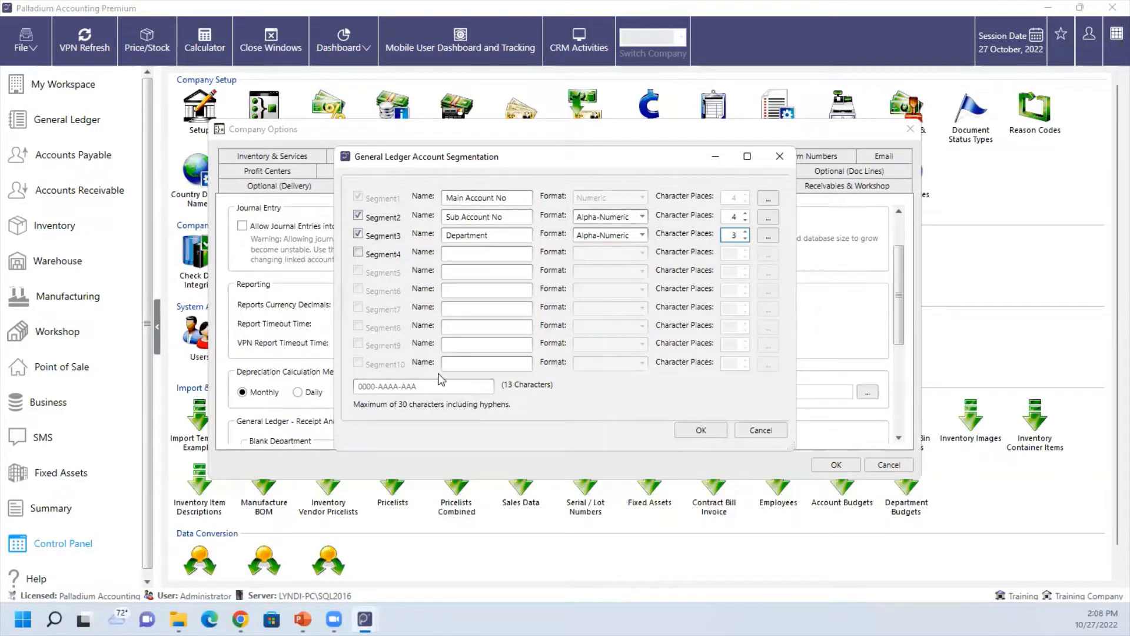
click(697, 432)
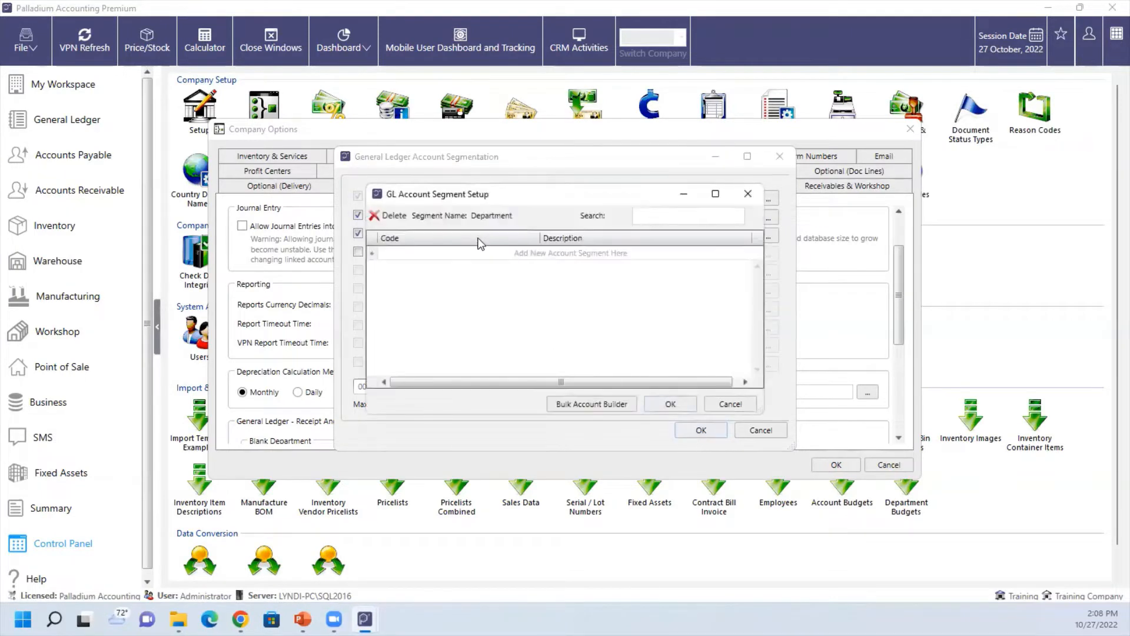
- Try to add code 000 with description Department to the new account segment, and close the segmentation and company options
click(469, 255)
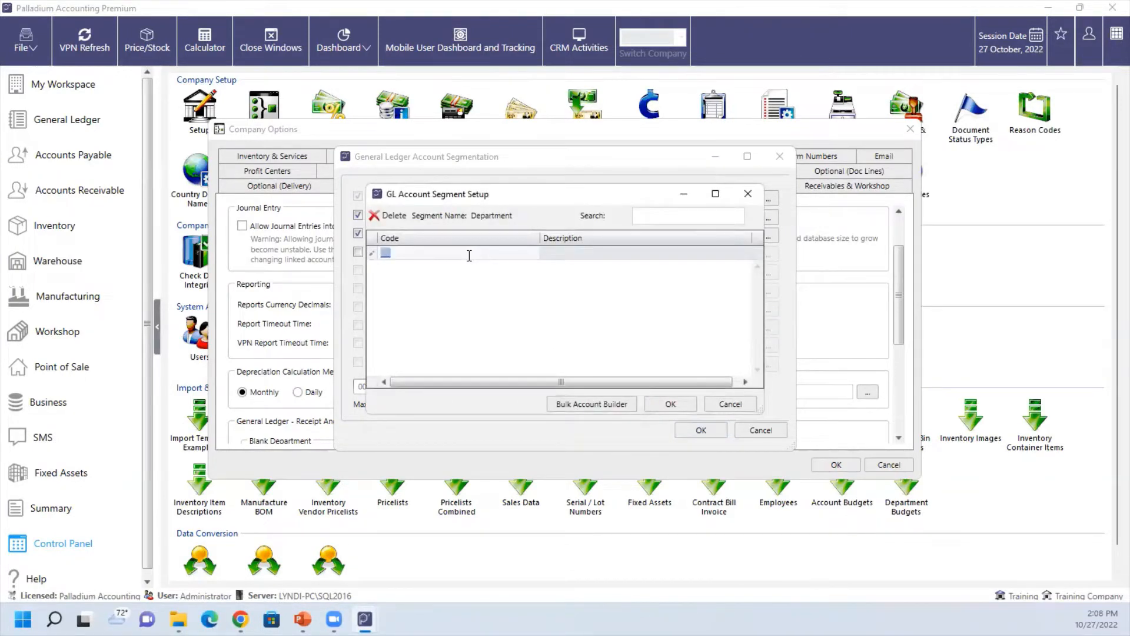
text(000)
key(Tab)
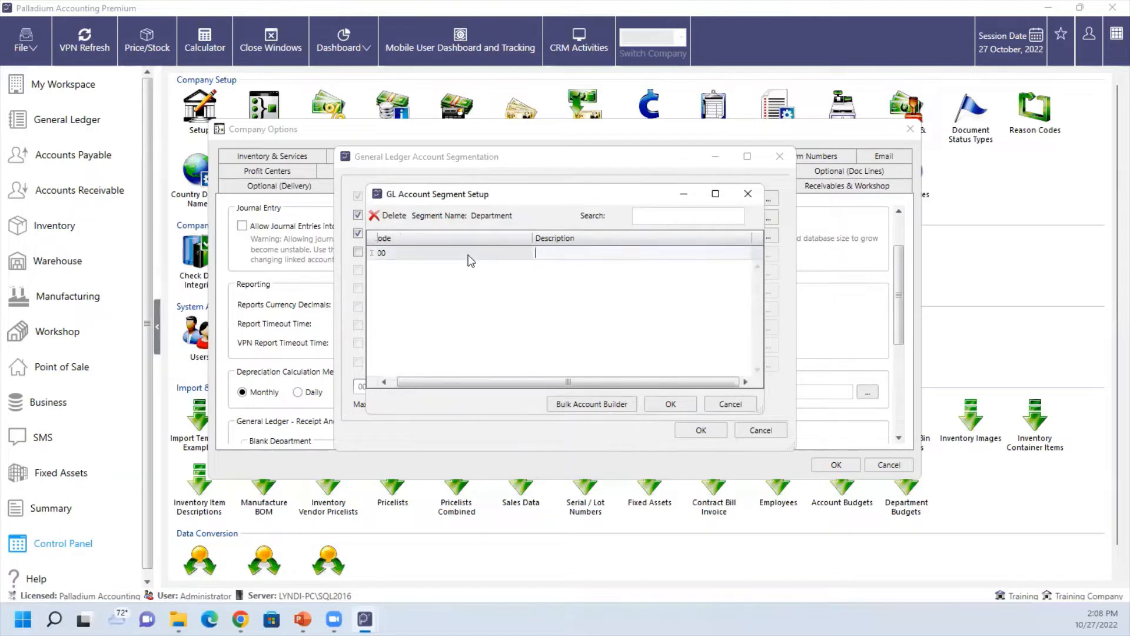
text(Department)
click(670, 404)
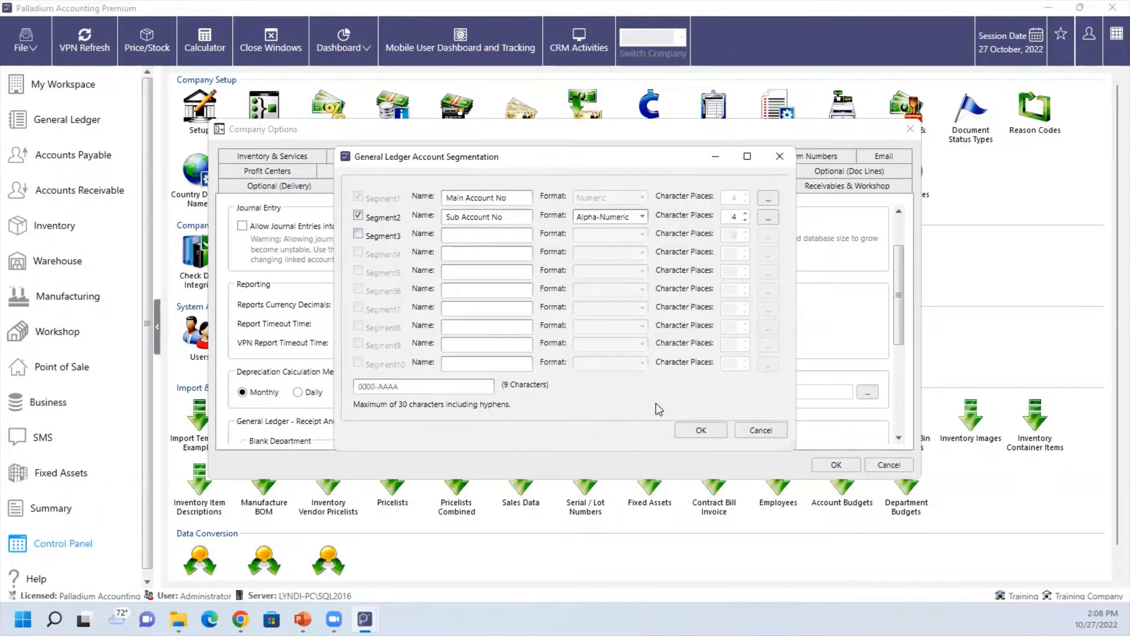
click(700, 431)
click(910, 129)
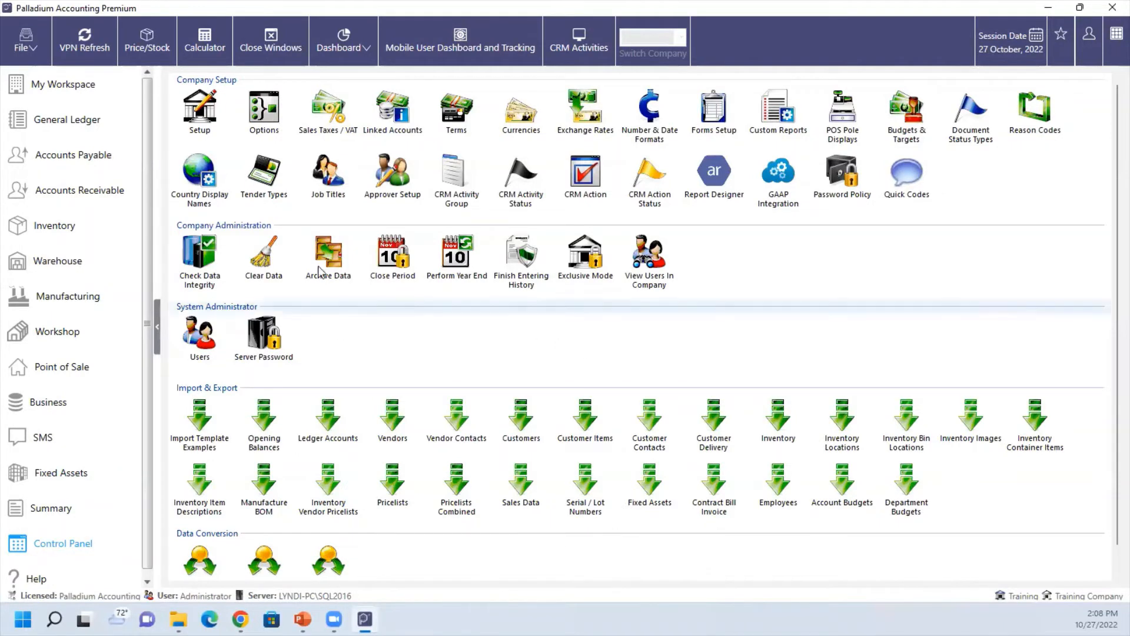
- Rename general ledger account 1520-0000 to Inventory Control
click(87, 124)
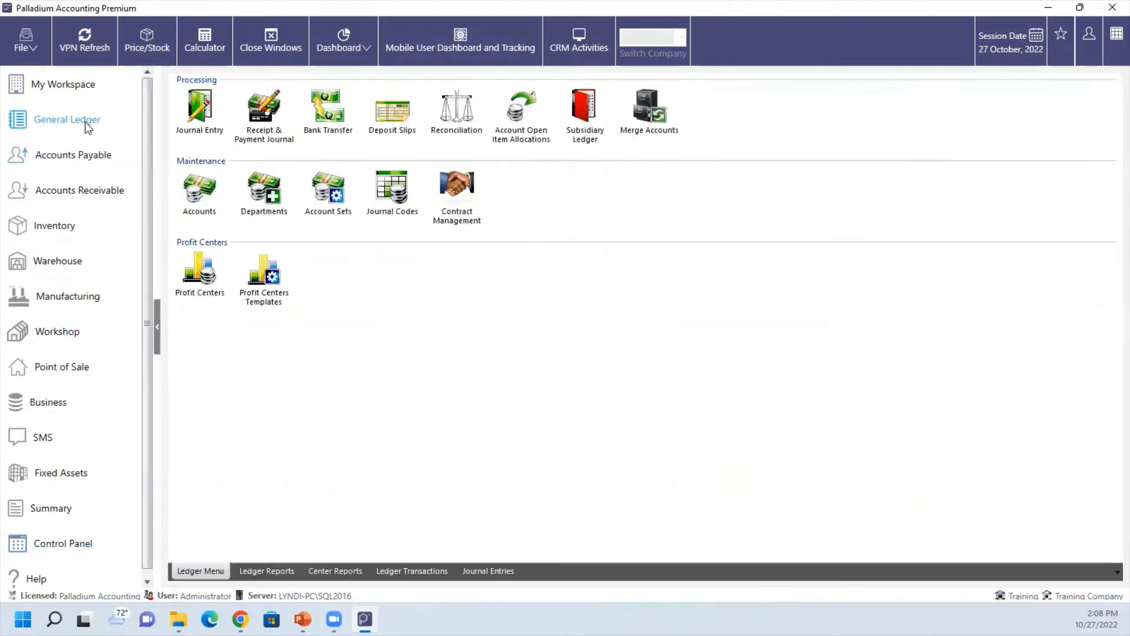
click(190, 200)
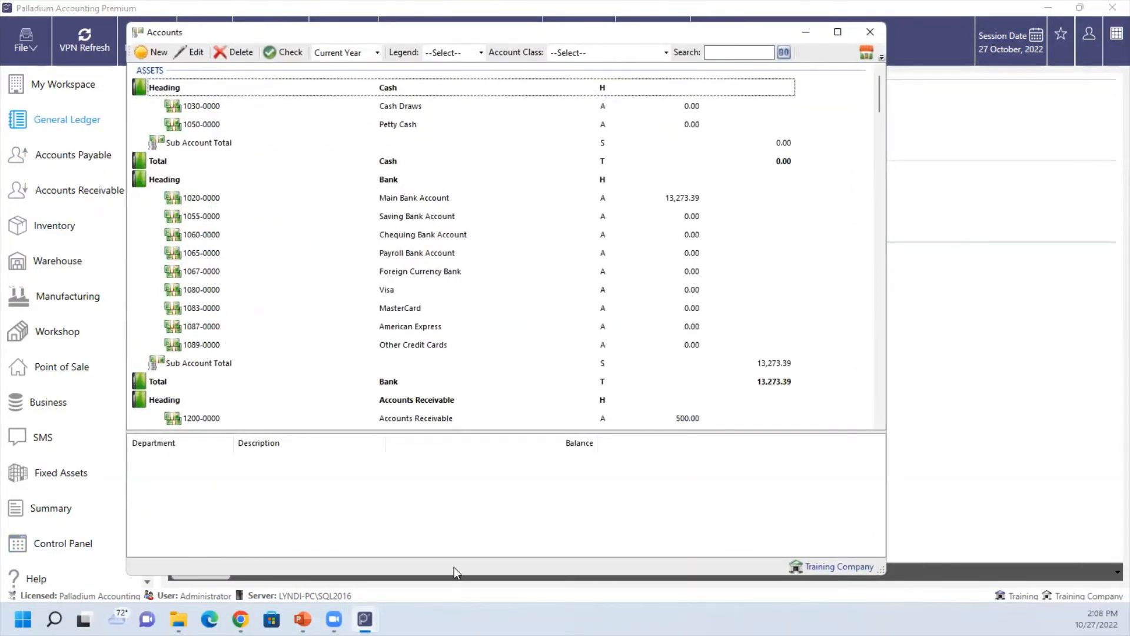
scroll(467, 328, down, 8)
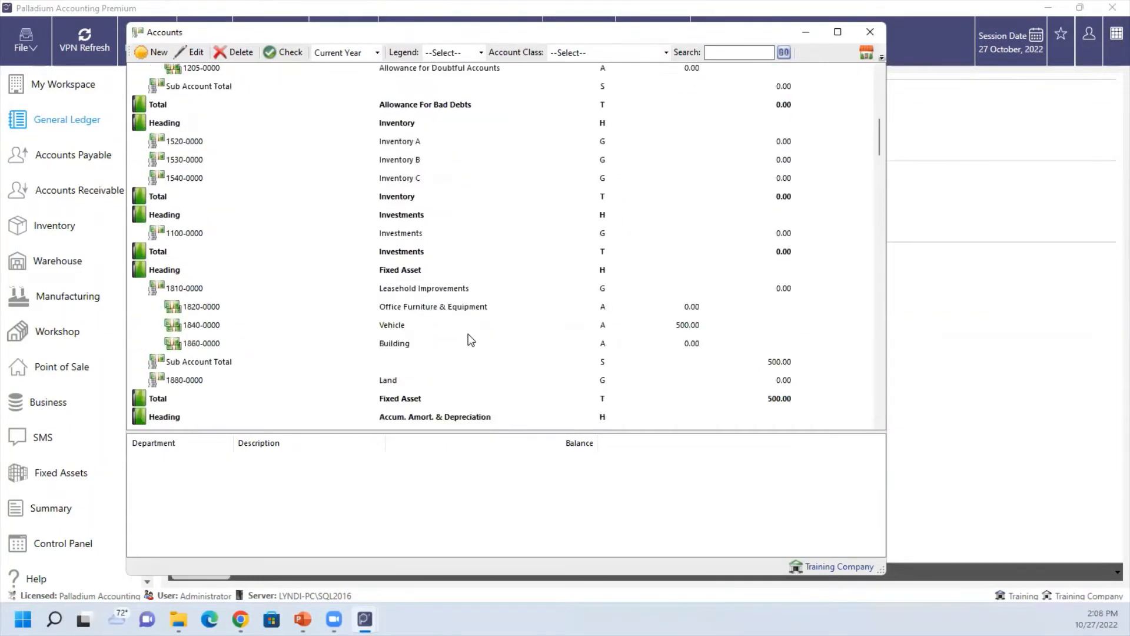
double_click(403, 143)
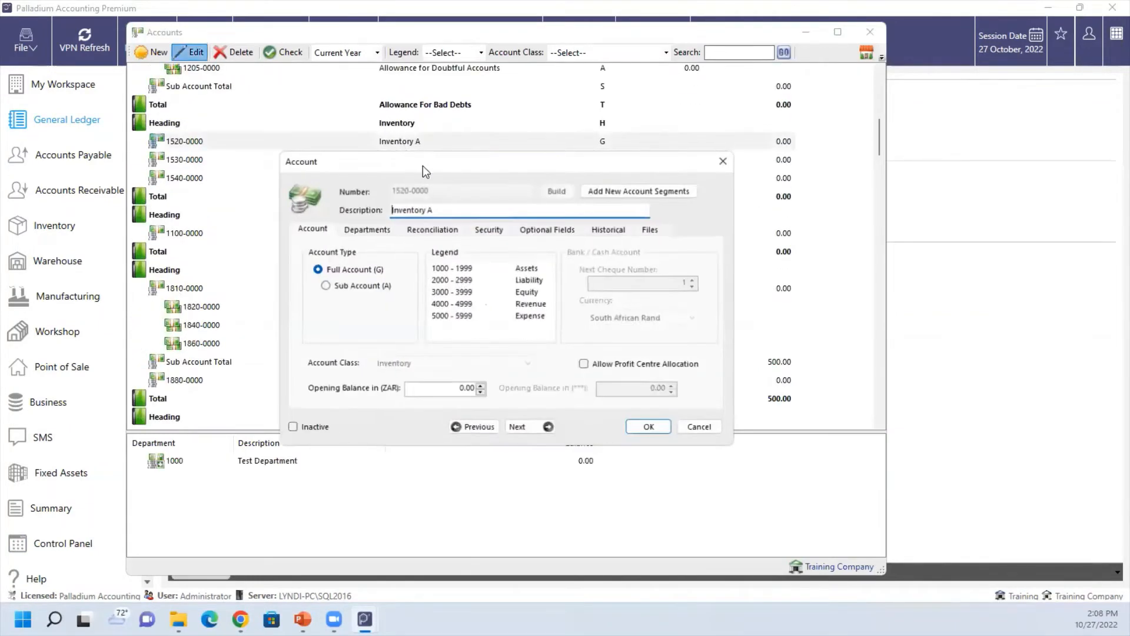
click(459, 209)
key(BackSpace)
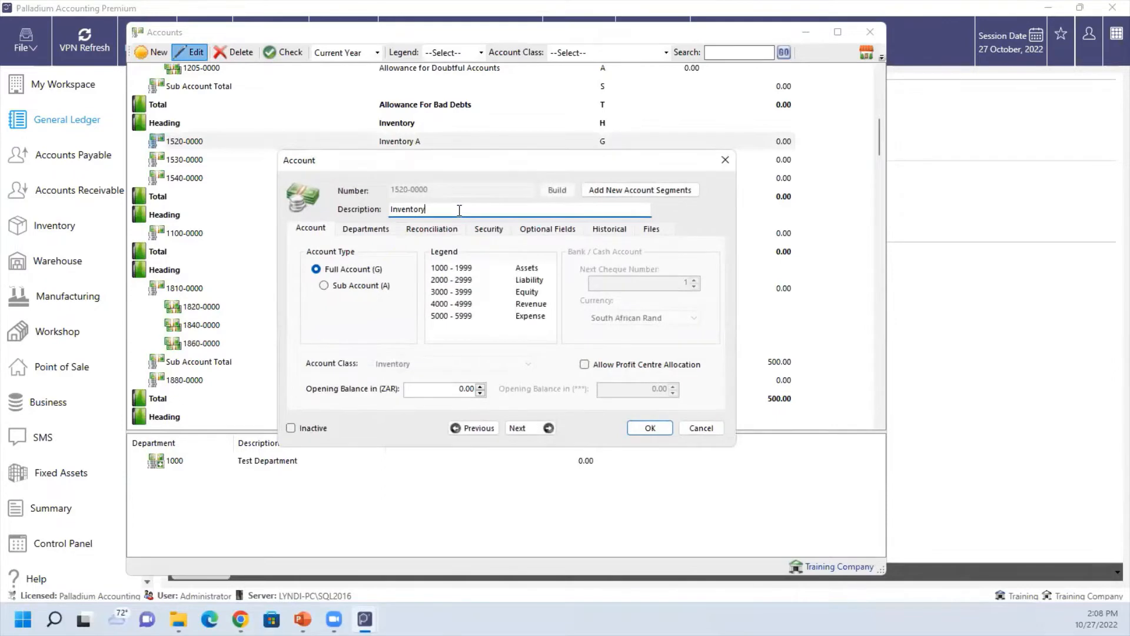
text(Control)
click(650, 428)
- Examine the Inventory Control account's details and close them
scroll(484, 101, up, 3)
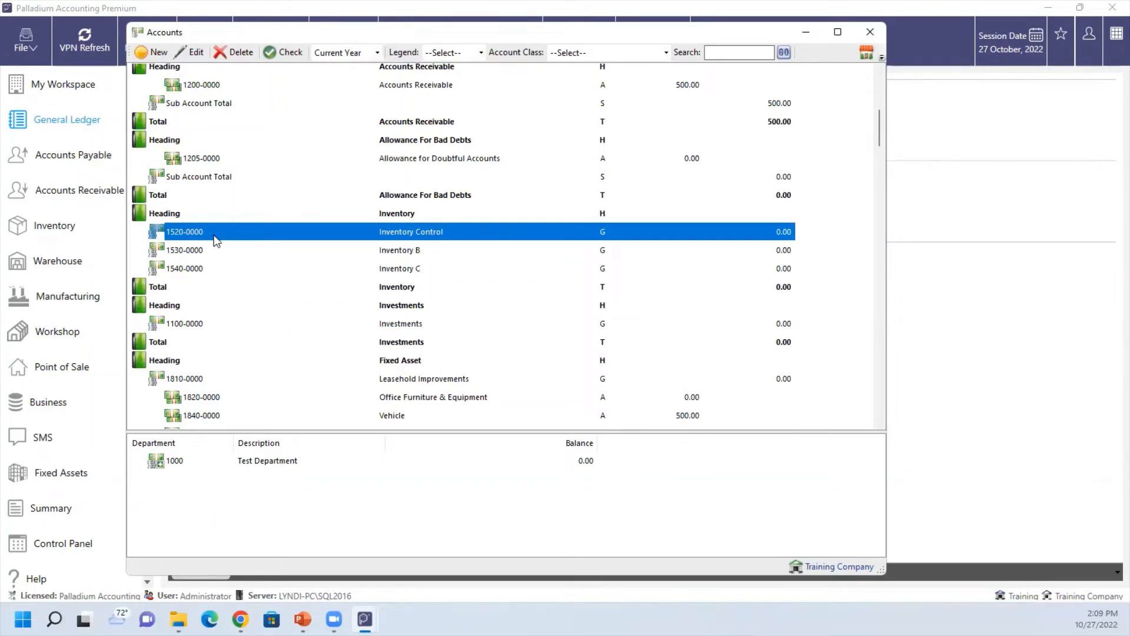
double_click(214, 235)
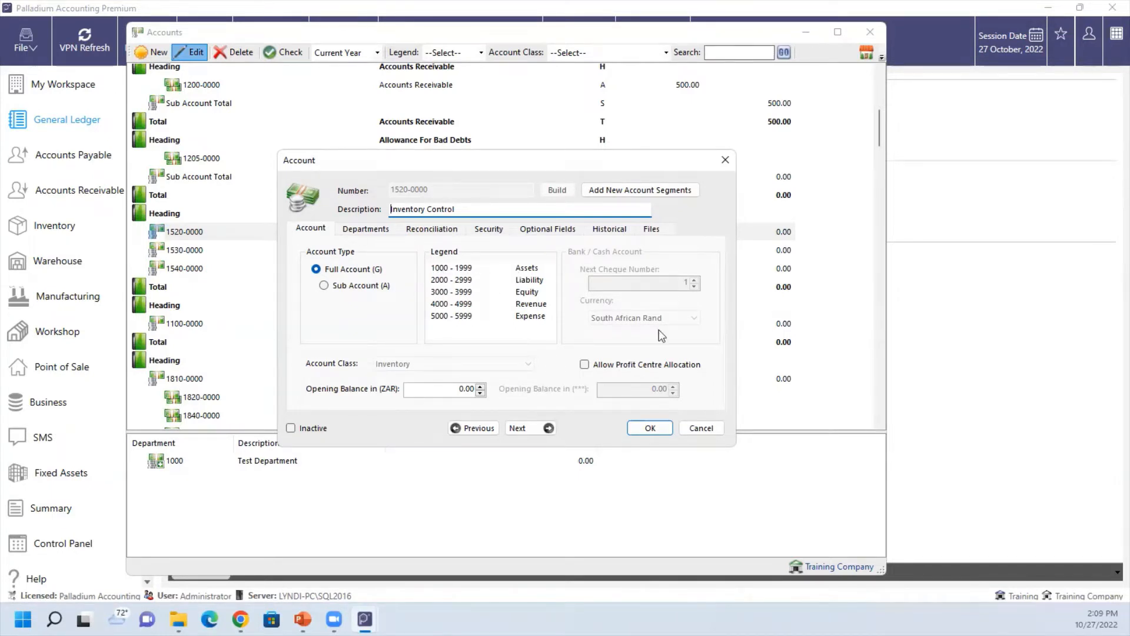
click(698, 428)
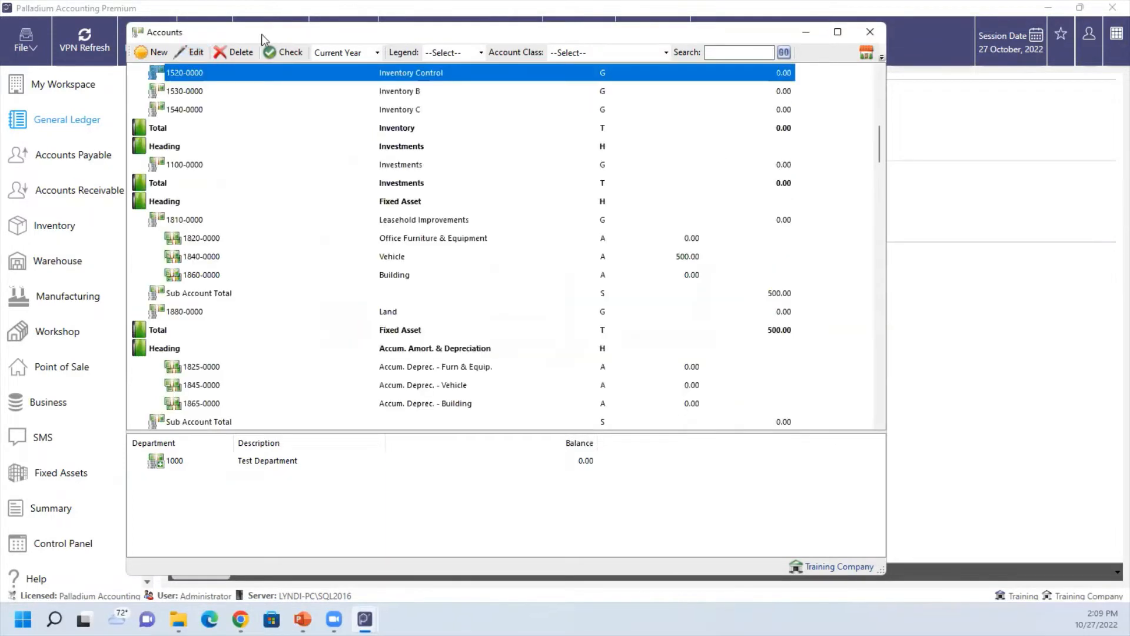
- Start a new general ledger account and try to build its number from main account 1080 Visa and sub account 0000
click(156, 55)
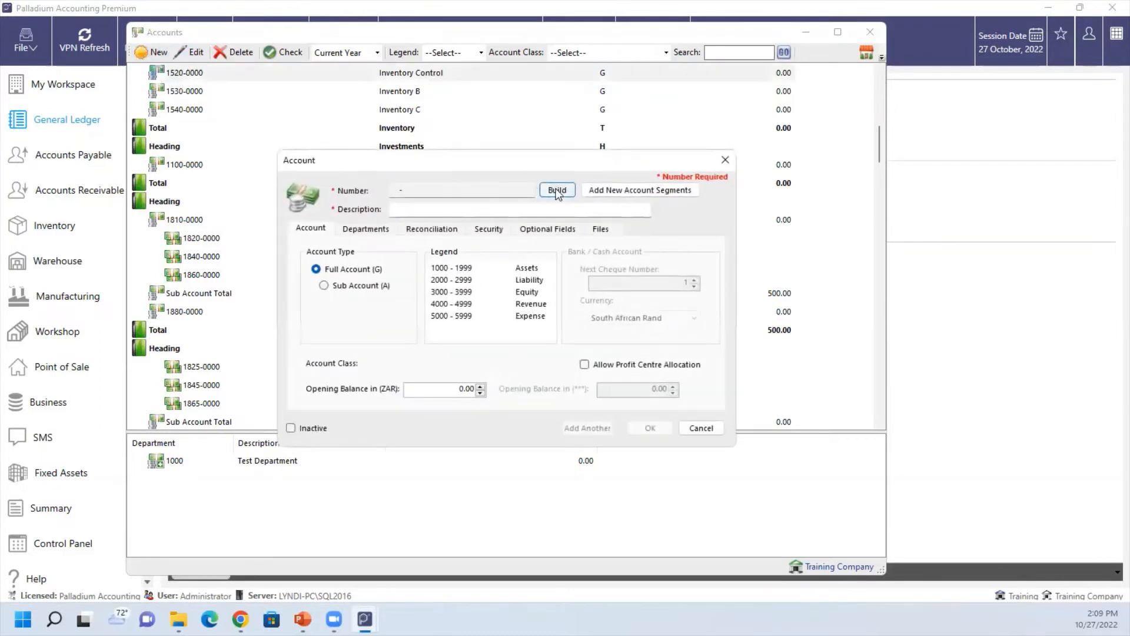
click(556, 190)
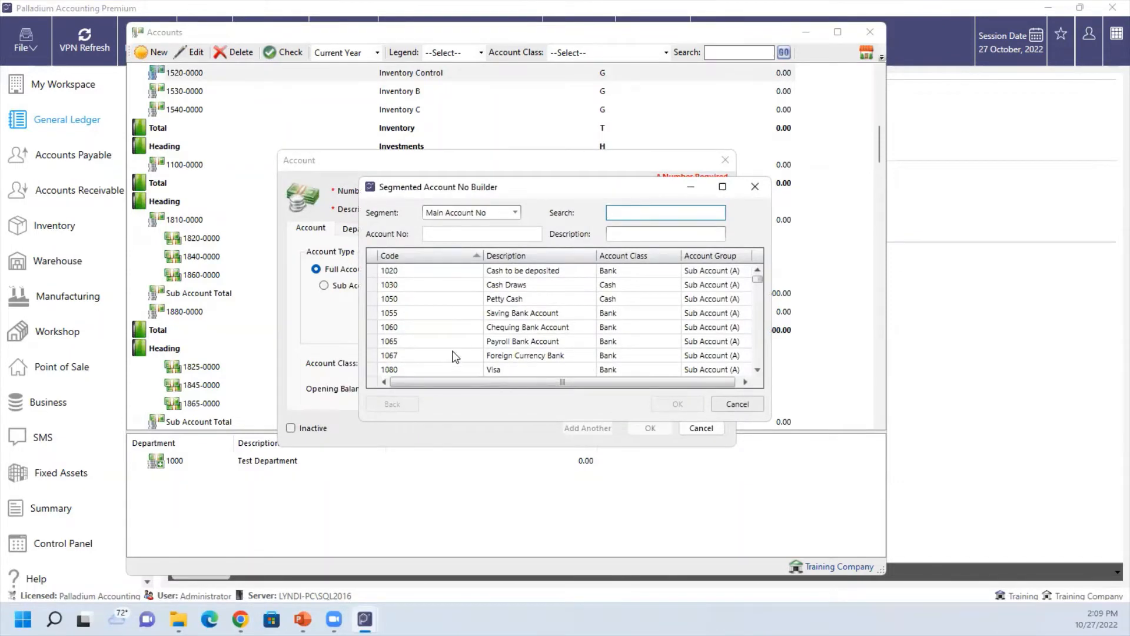
double_click(455, 369)
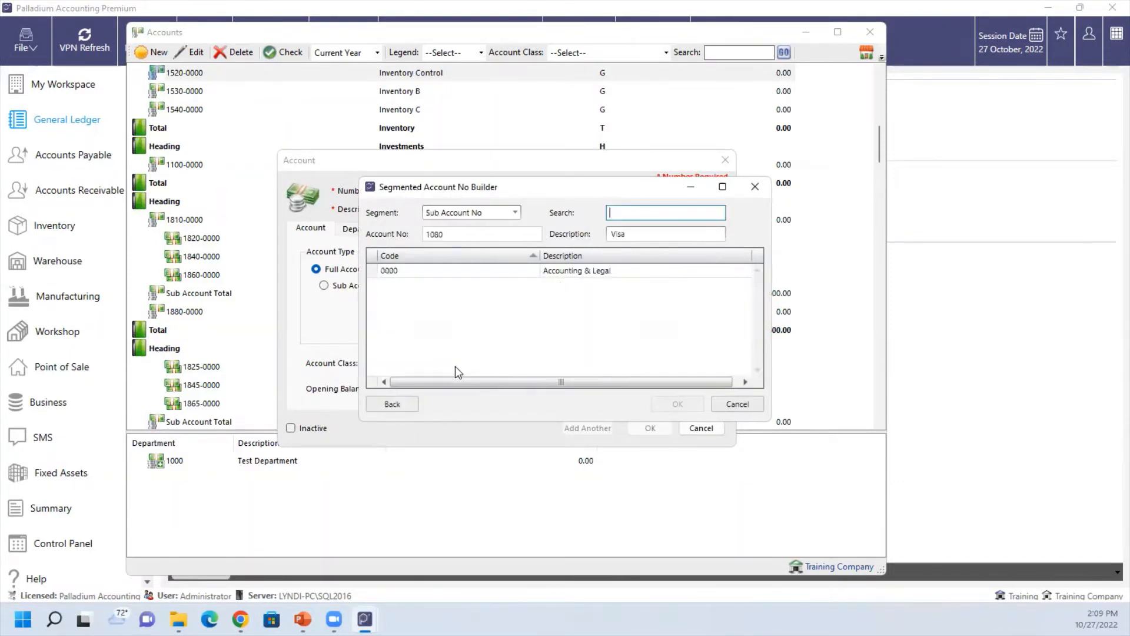
double_click(458, 270)
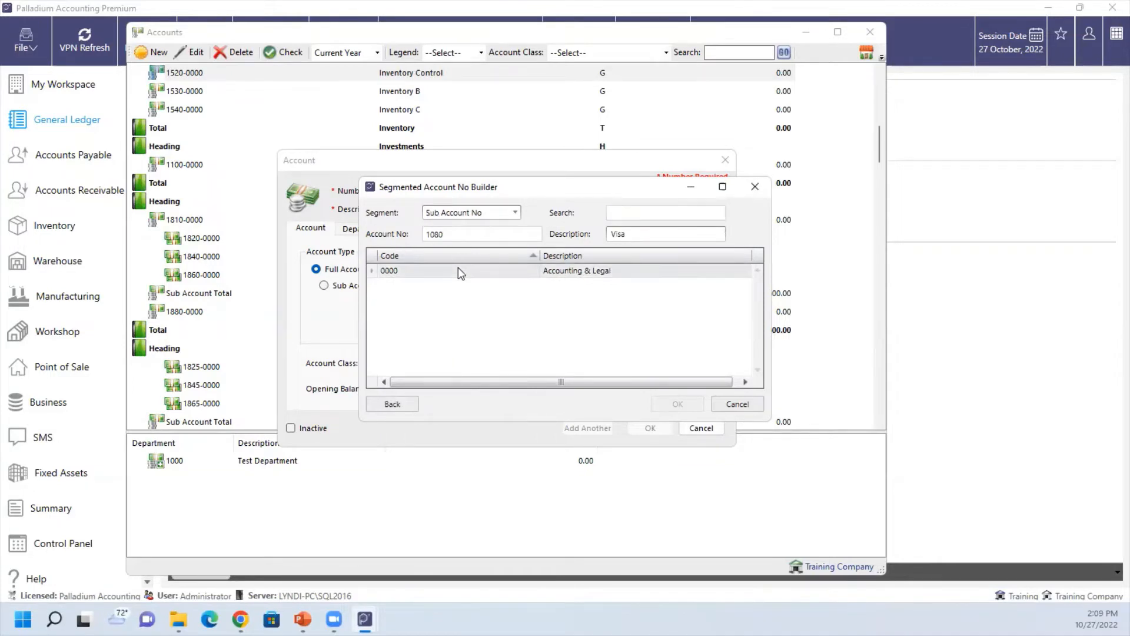
click(754, 186)
- Add main account segment 1999 with description Bank, account class Bank and account group Full Account (G)
click(640, 191)
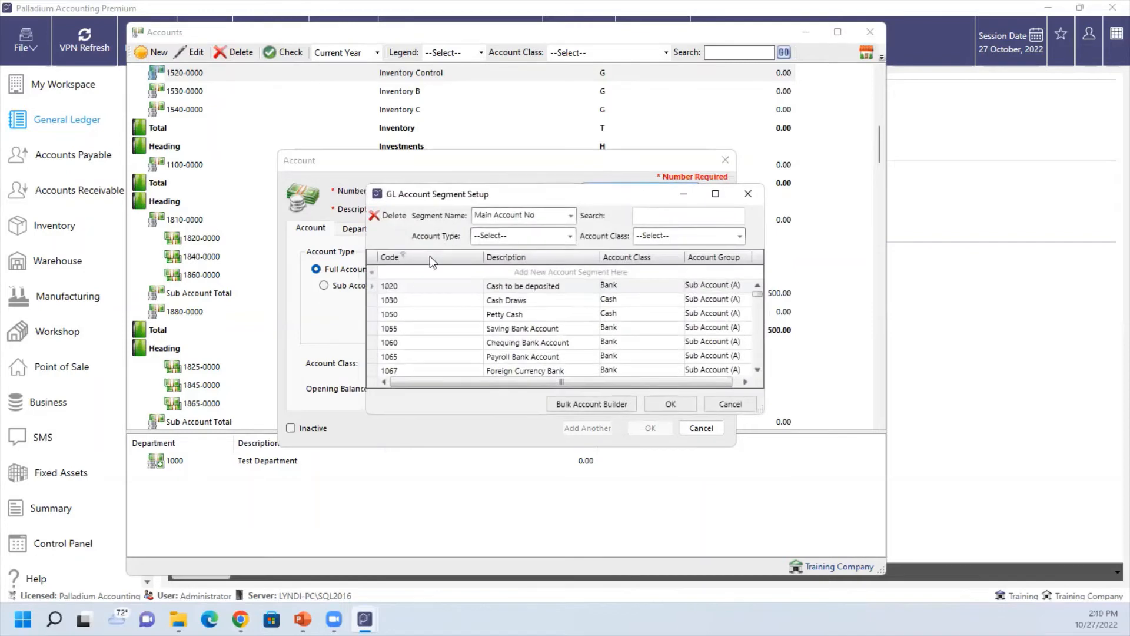
click(431, 272)
text(1999)
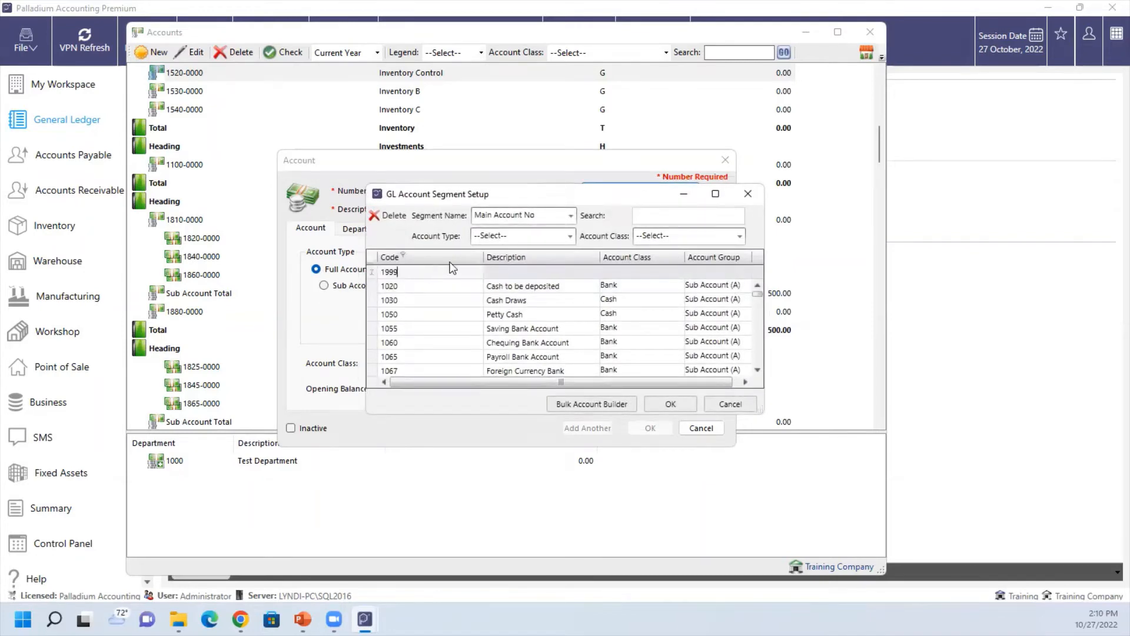
key(Tab)
text(Bank)
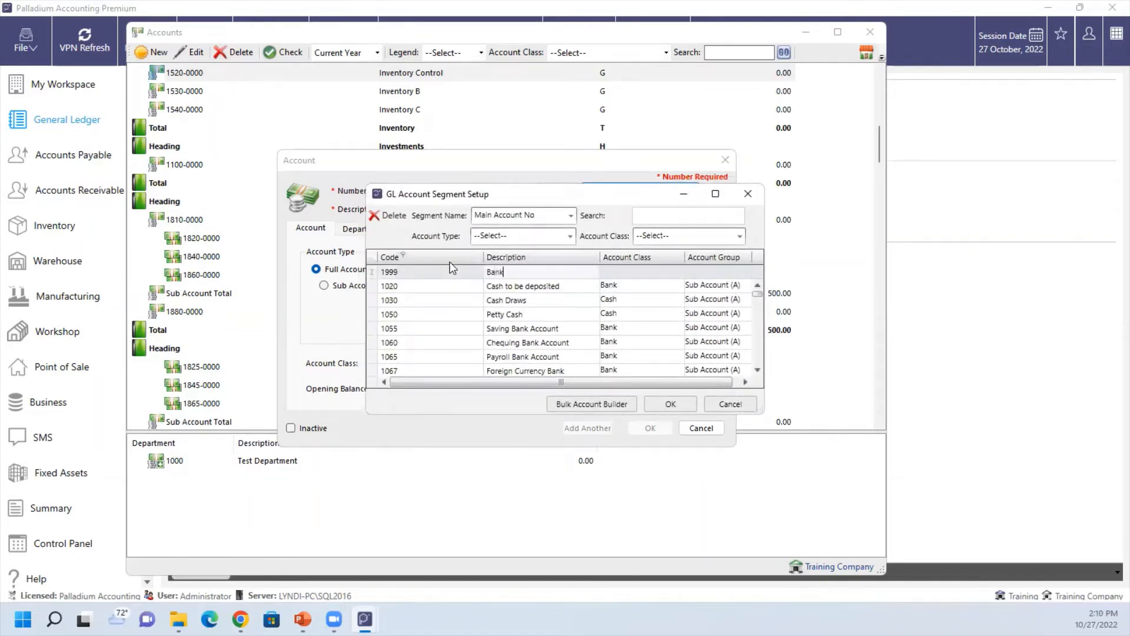
key(Tab)
text(Bank)
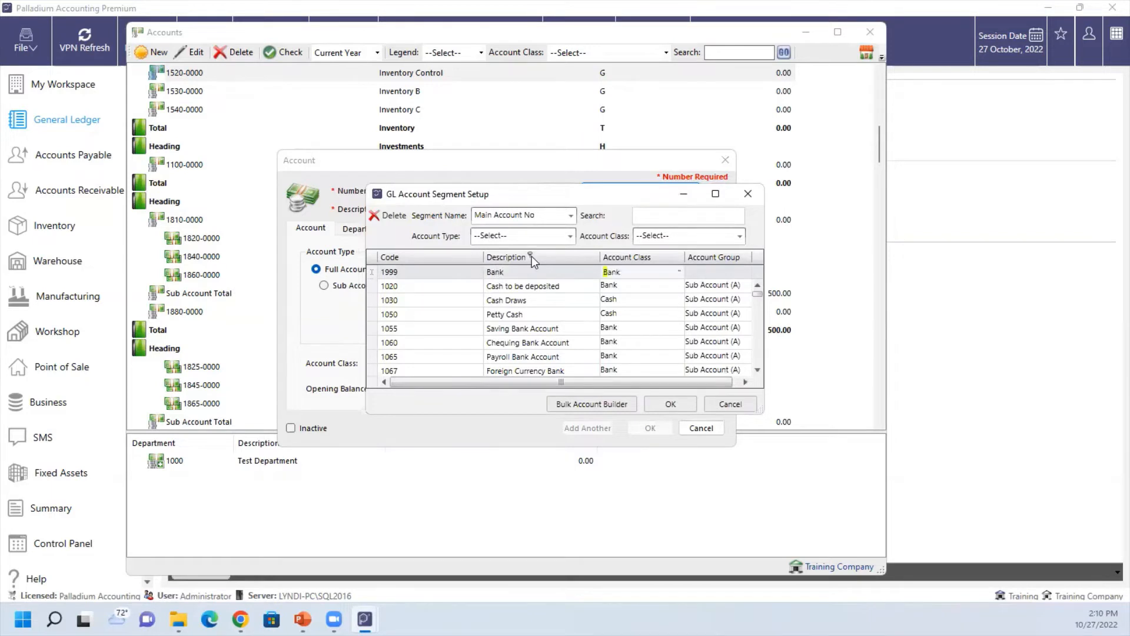
key(Tab)
text(F)
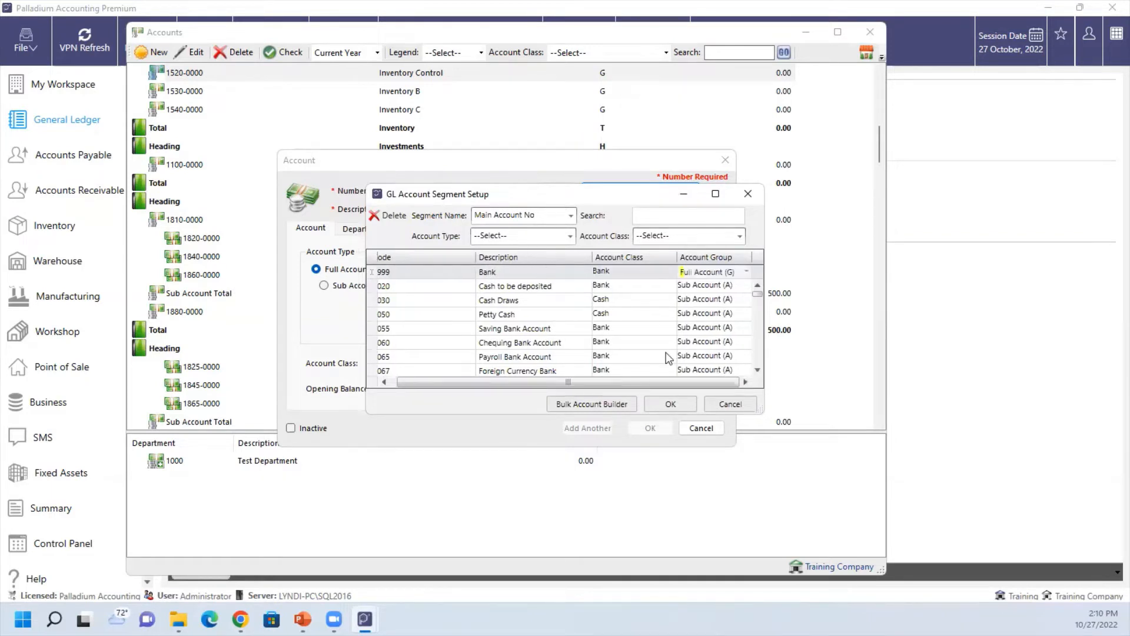
click(659, 405)
- Build the new account's number from main account 1999 Bank and sub account 0000 Accounting & Legal
click(554, 189)
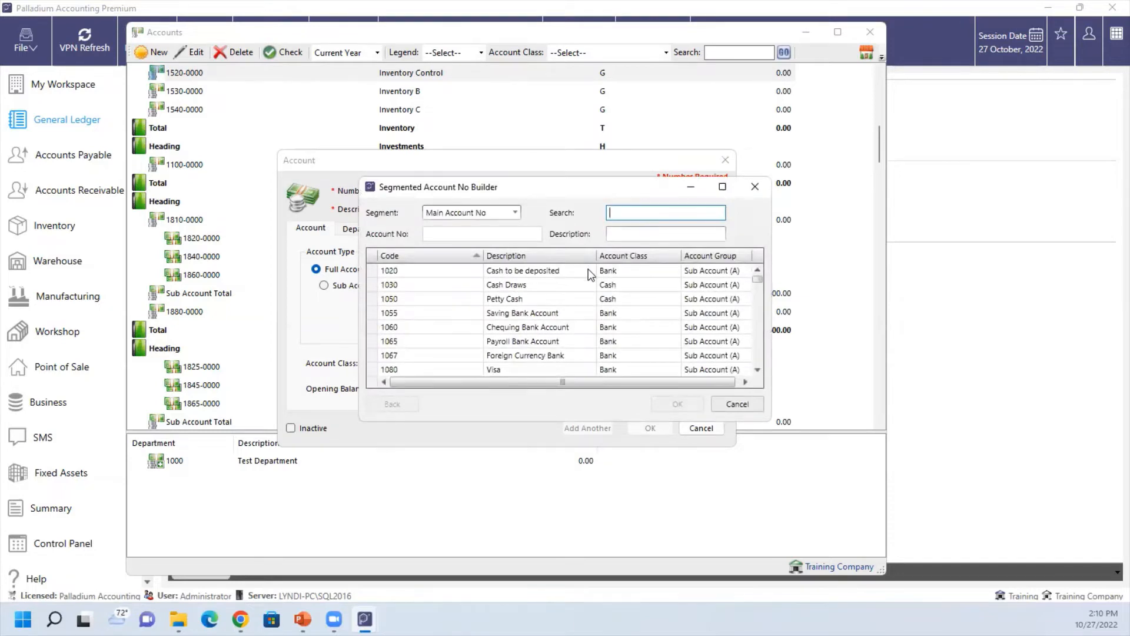
text(bank)
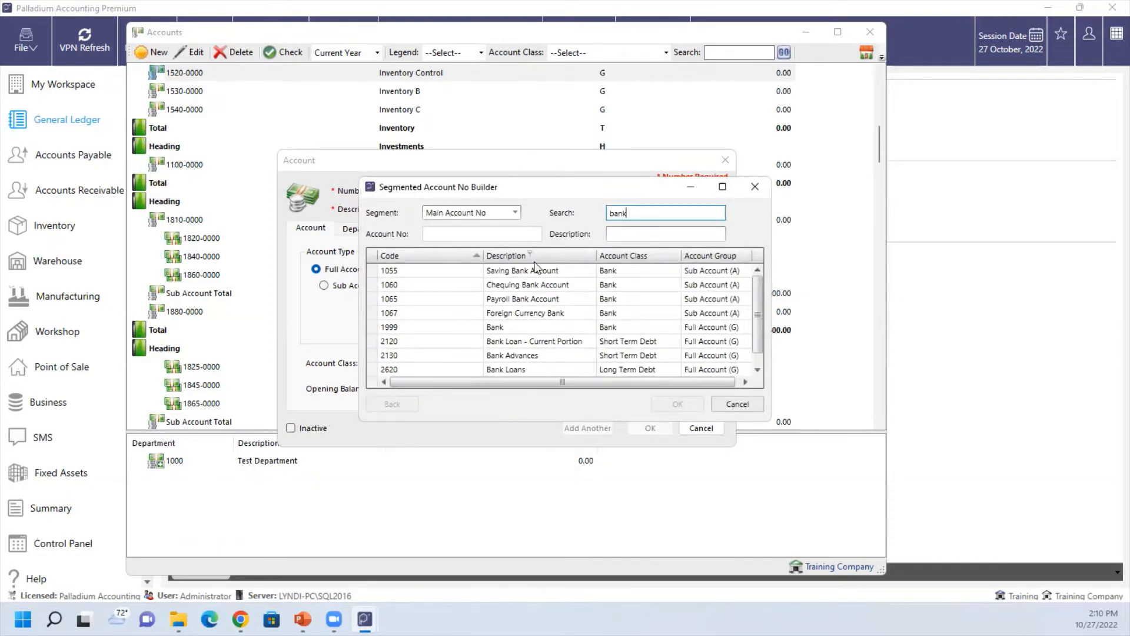
double_click(536, 327)
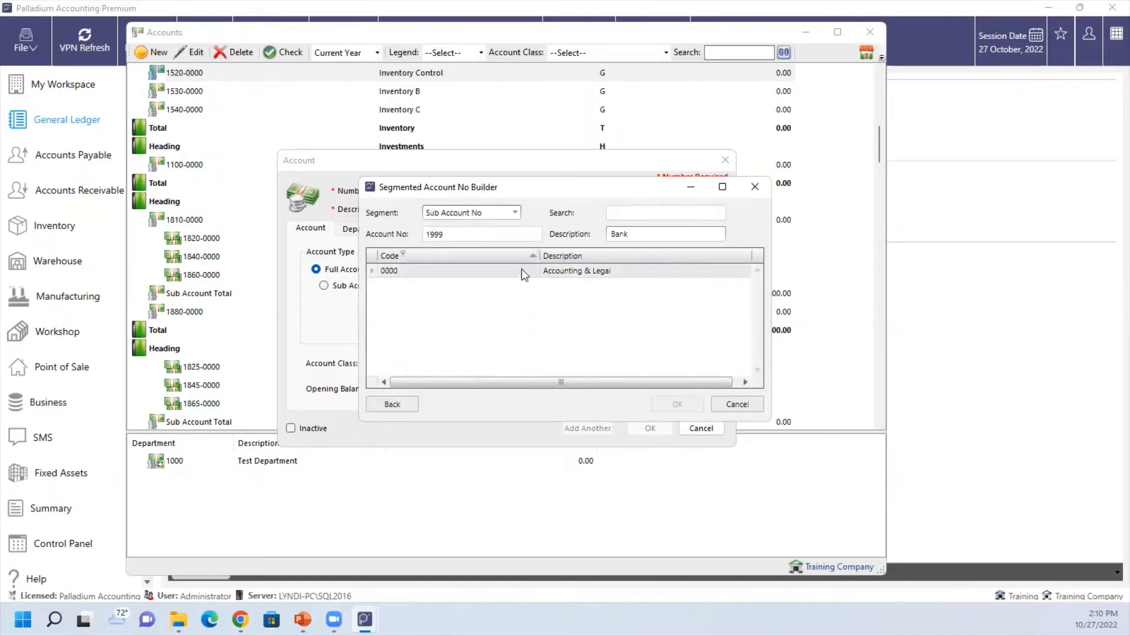
double_click(523, 270)
click(676, 402)
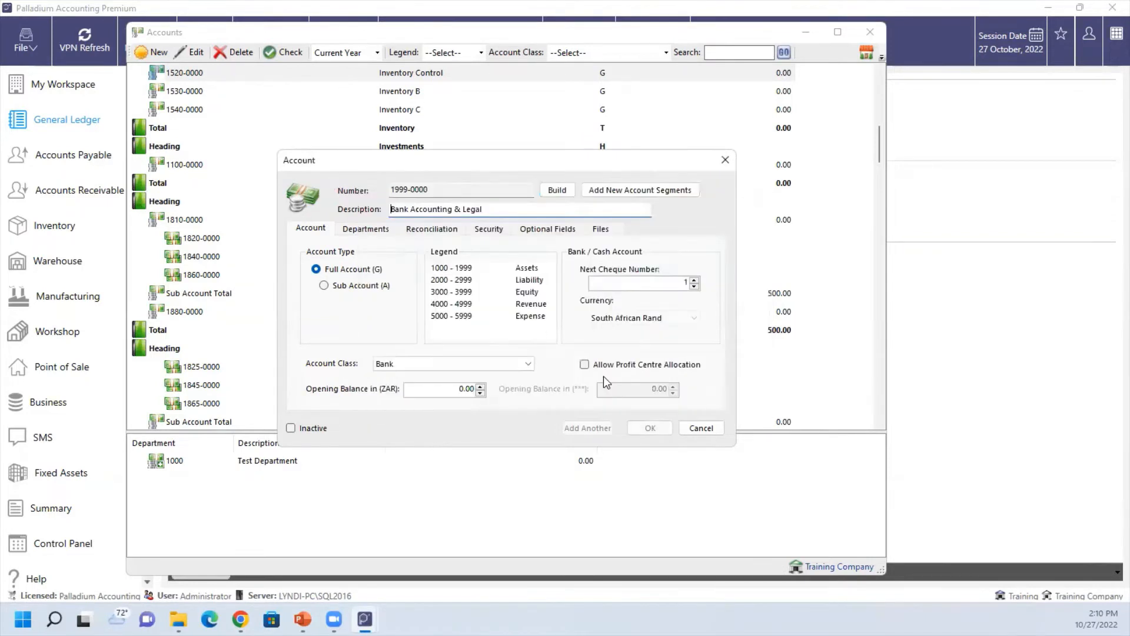
- Change the new account's description to Bank 001, save it, and close the accounts list after checking the Bank section
drag(410, 209, 550, 219)
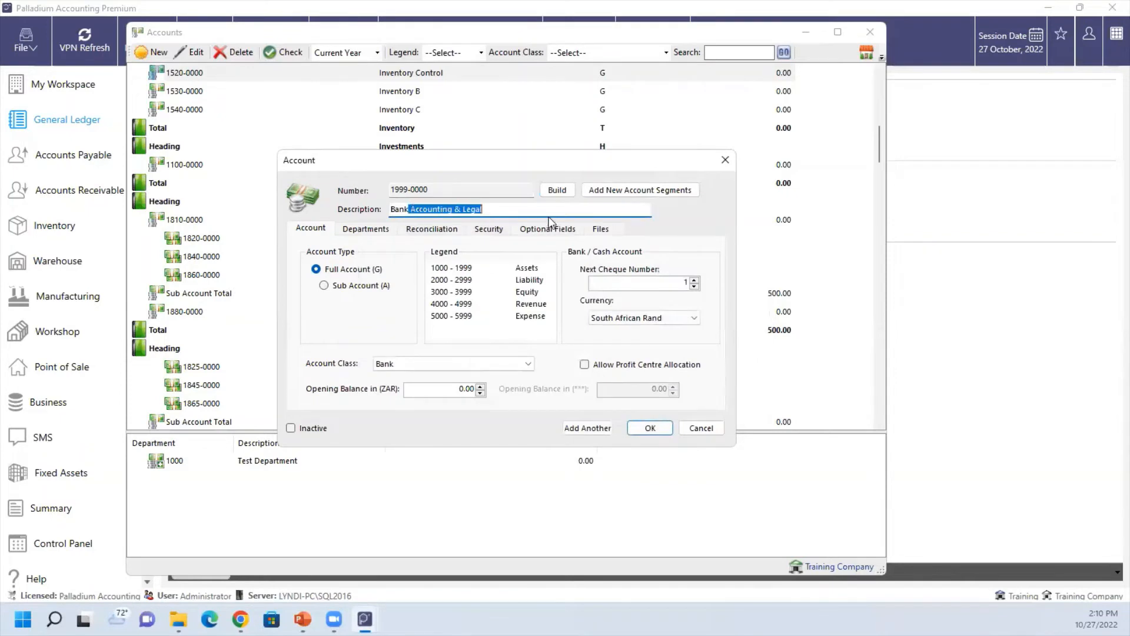
key(BackSpace)
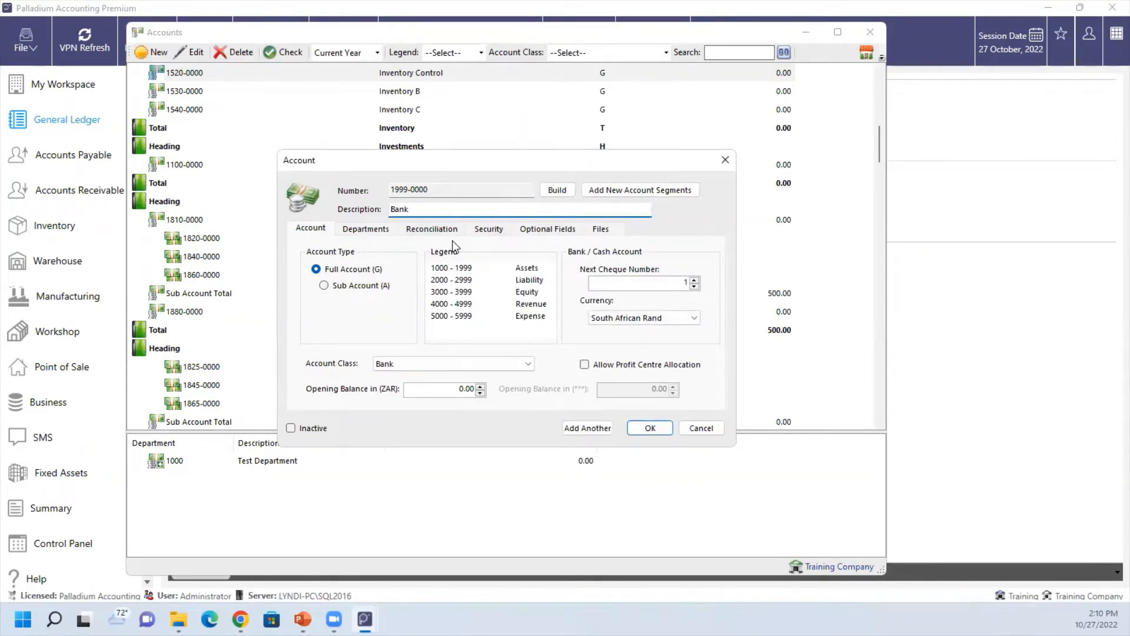
text(001)
click(650, 428)
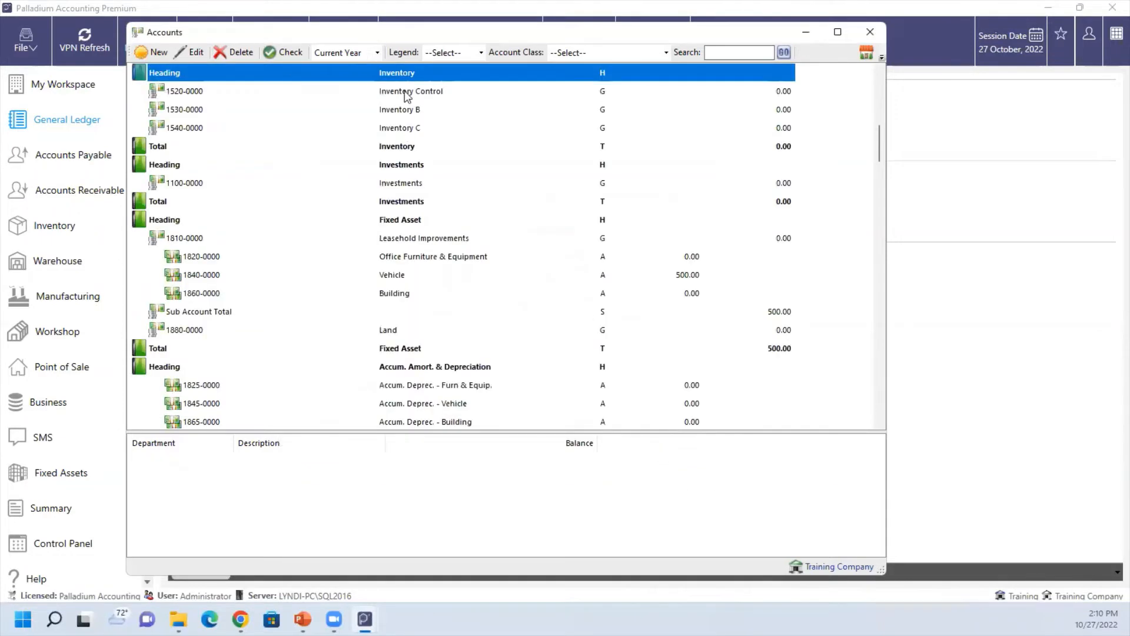
scroll(492, 203, up, 3)
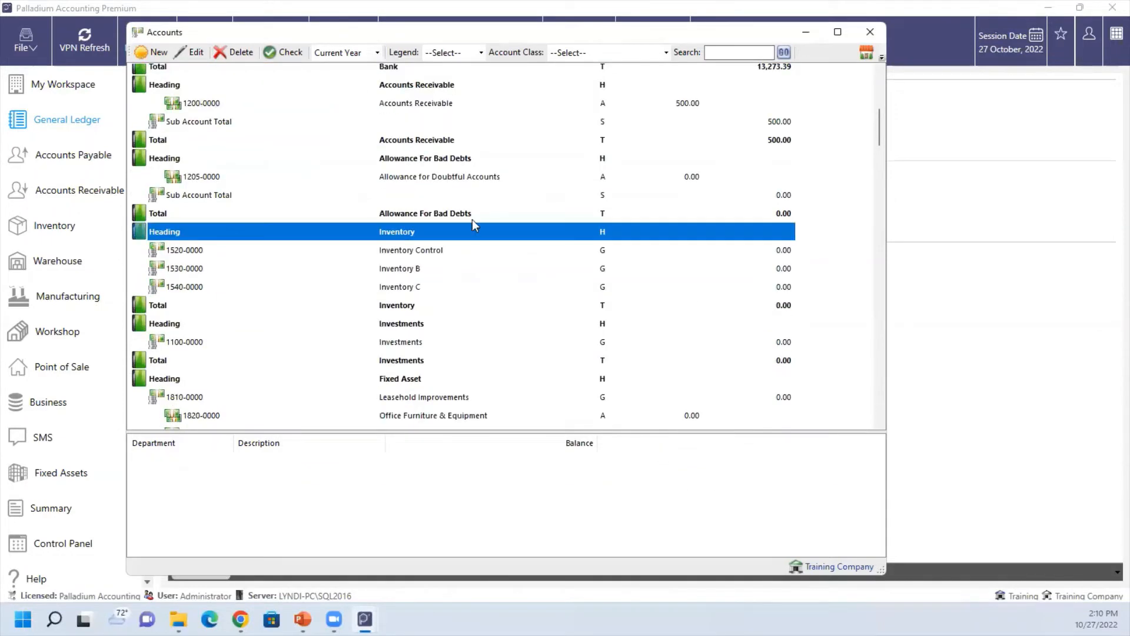
scroll(470, 218, up, 3)
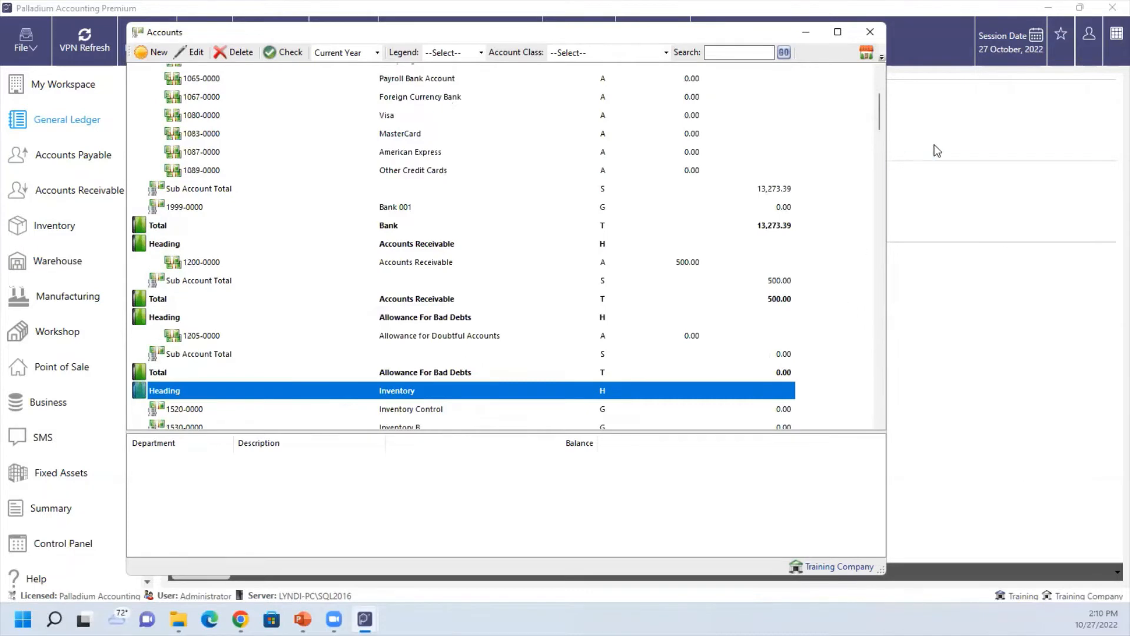
click(874, 36)
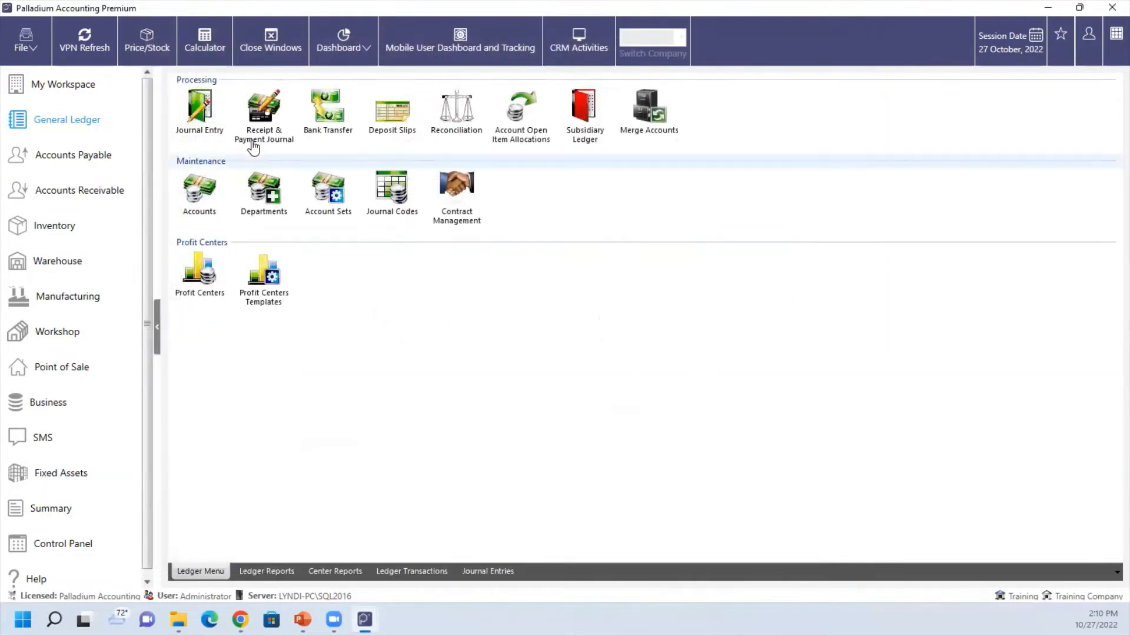
- Open general ledger account 1065-0000 Payroll Bank Account and enable saving transactions for account reconciliation
click(201, 210)
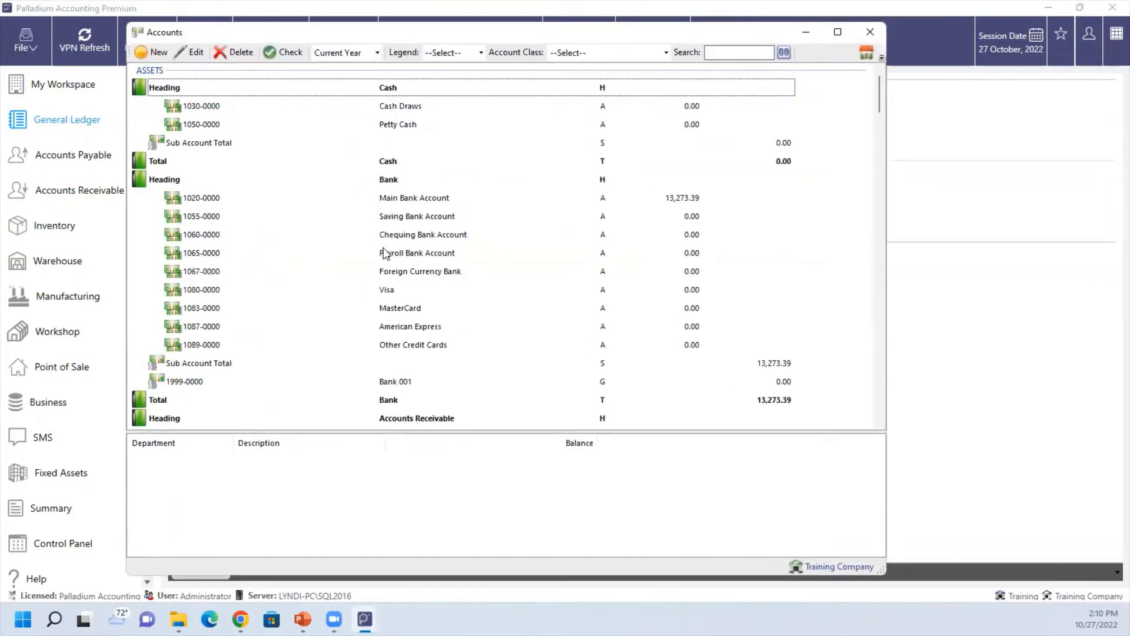
double_click(385, 252)
drag(435, 388, 490, 389)
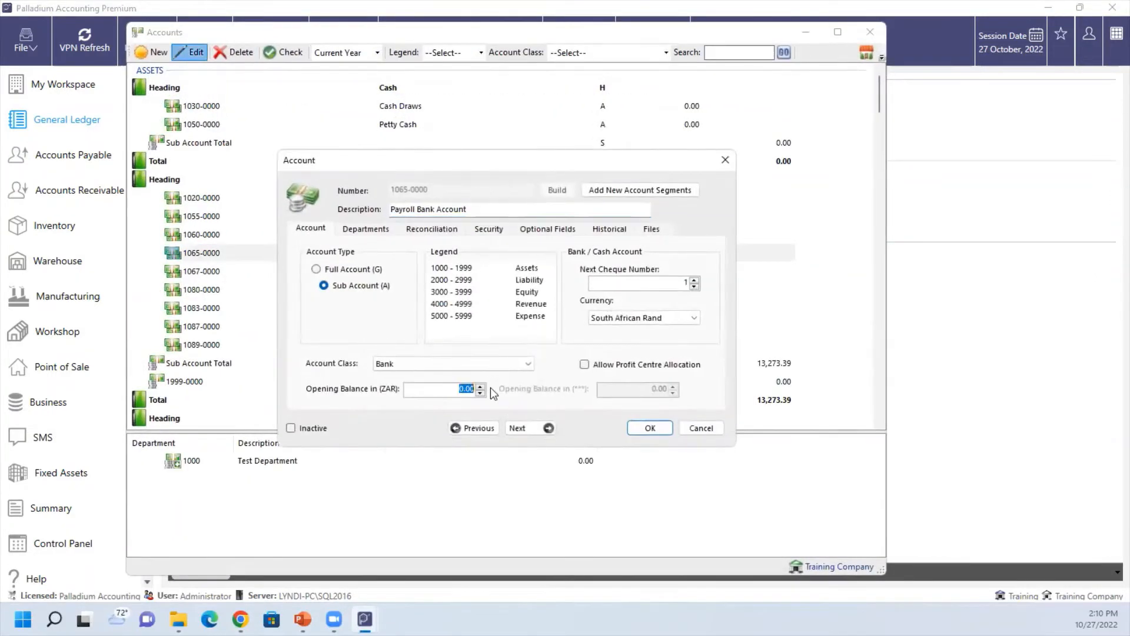
click(434, 231)
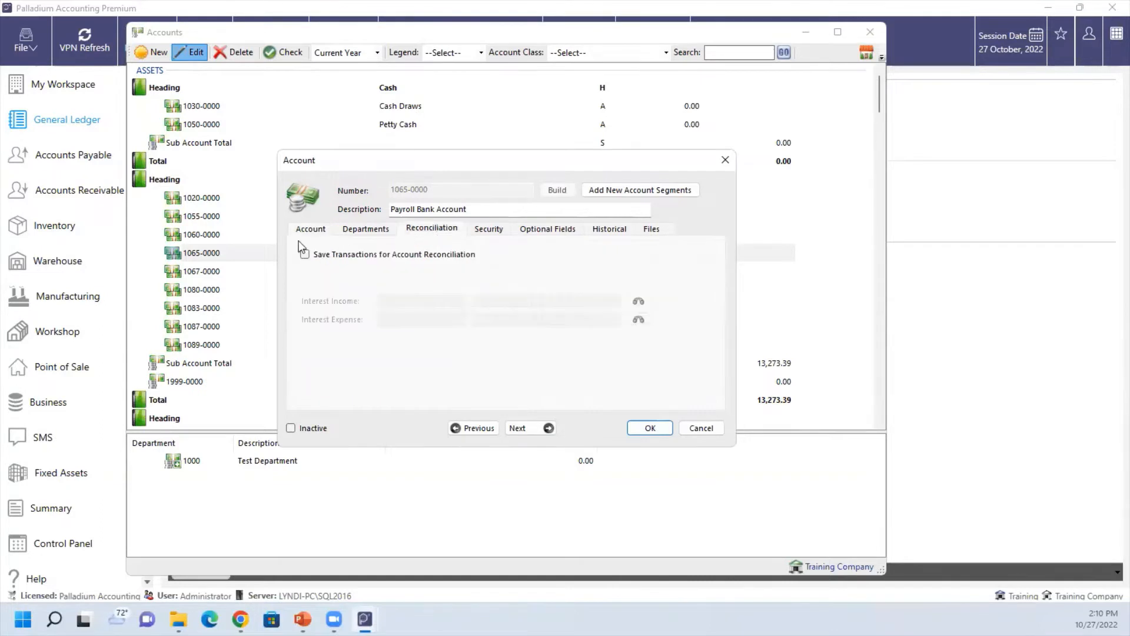
click(304, 254)
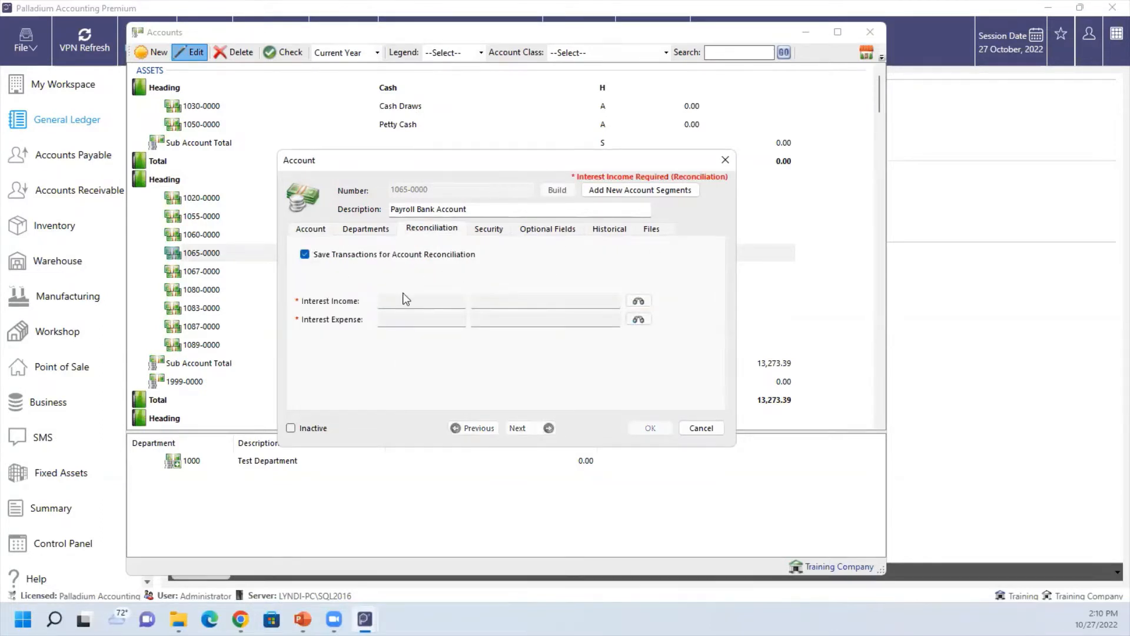
- Assign 4440-0000 Interest Revenue as the payroll bank account's interest income account
click(640, 301)
click(489, 204)
text(int)
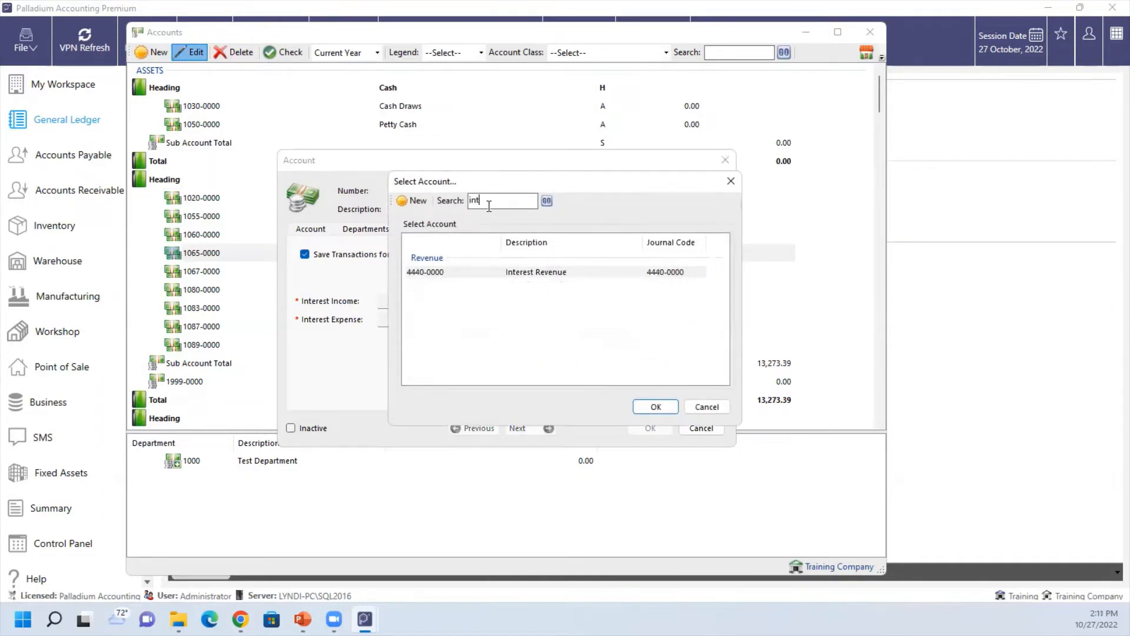
text(er)
double_click(568, 275)
- Assign 5690-0000 Interest & Bank Charges as the interest expense account, save the payroll bank account, and close the accounts list
click(640, 320)
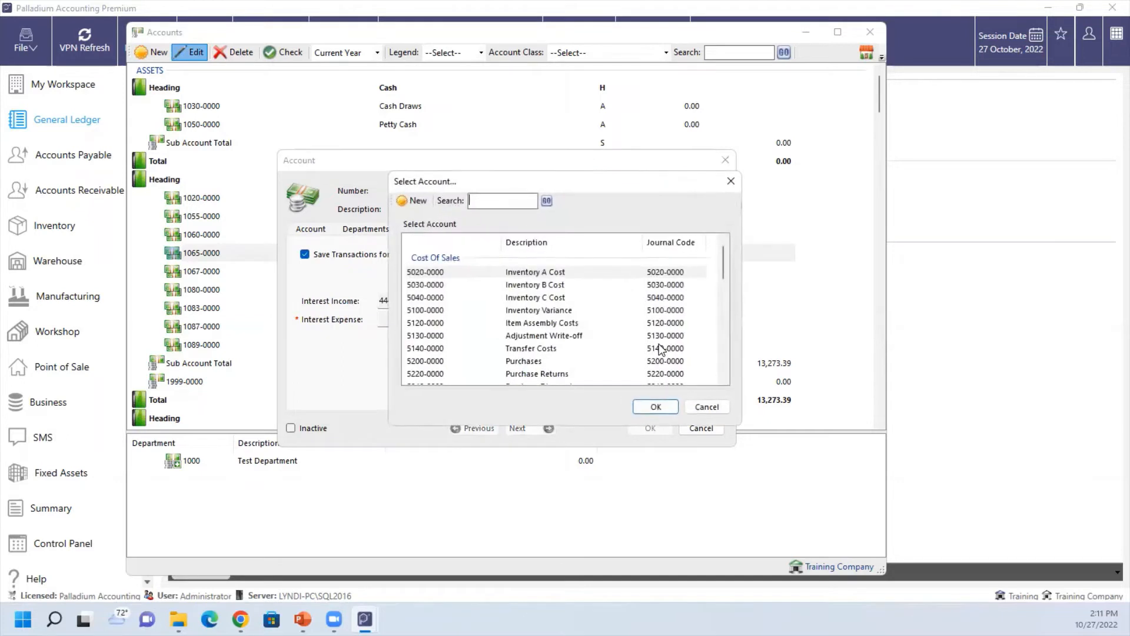
text(inter)
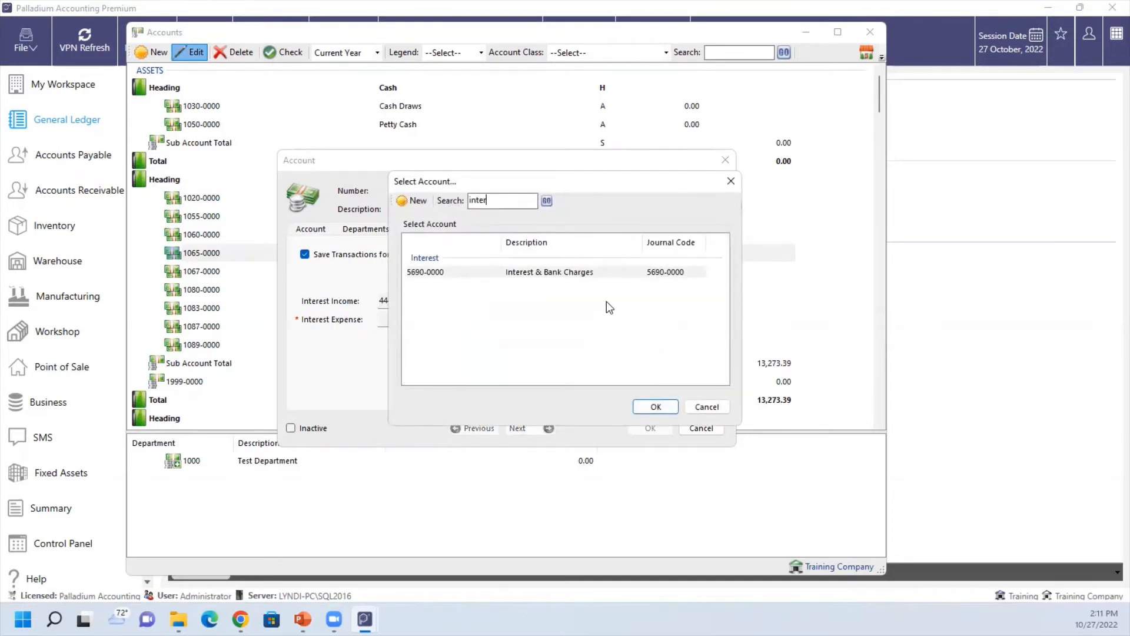
double_click(595, 269)
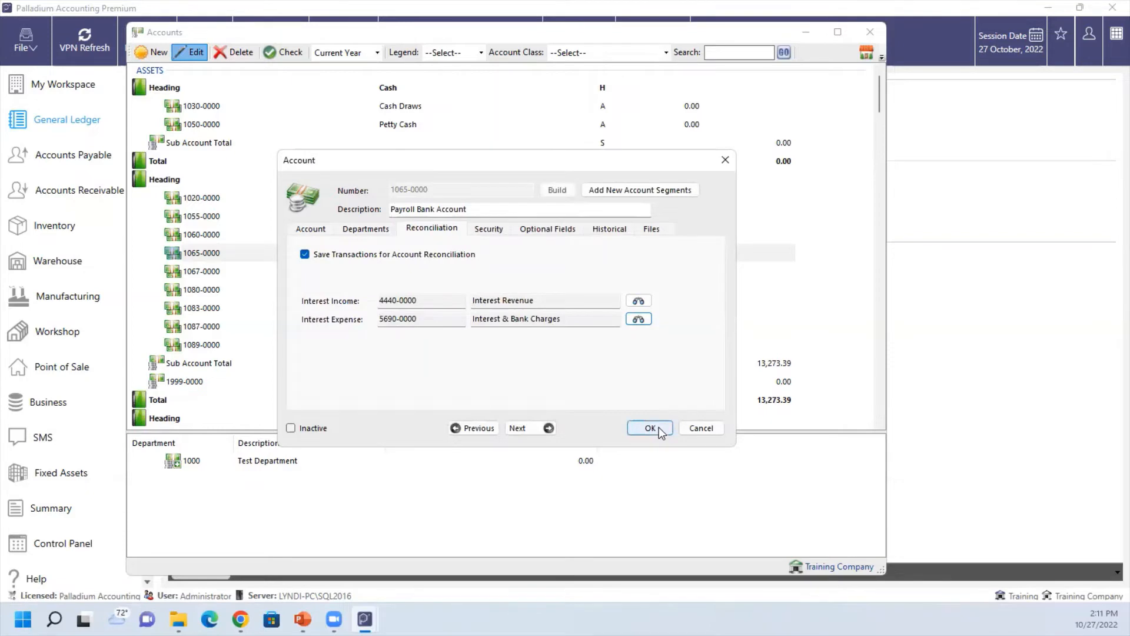
click(639, 426)
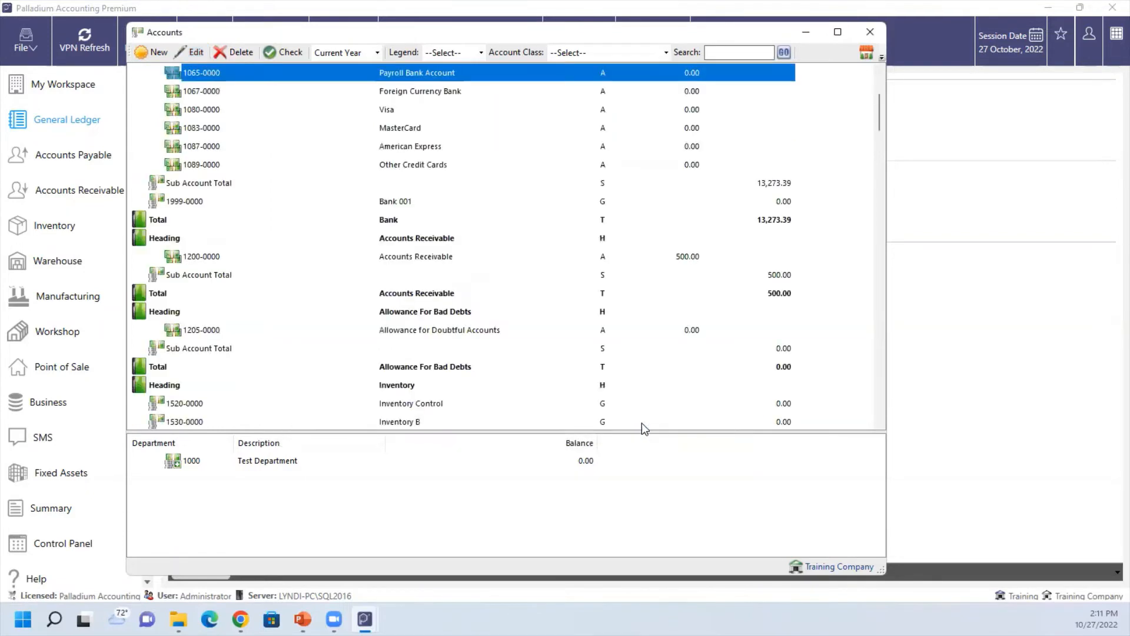
click(864, 35)
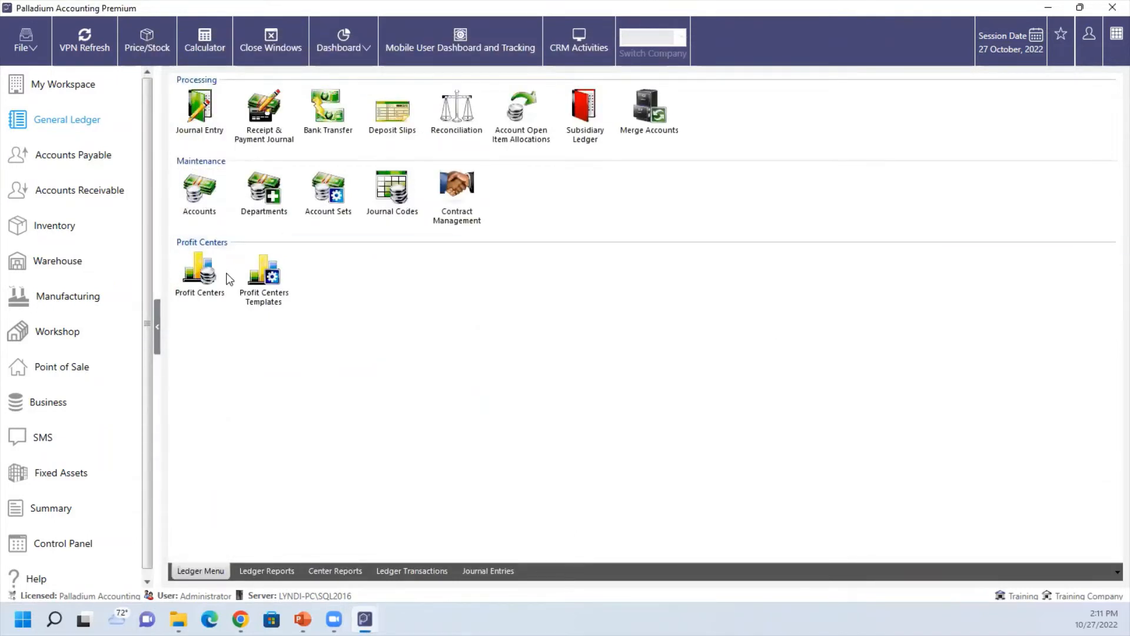
- Examine the accounts and budgets of department 1000 Test Department, and close the departments list
click(271, 203)
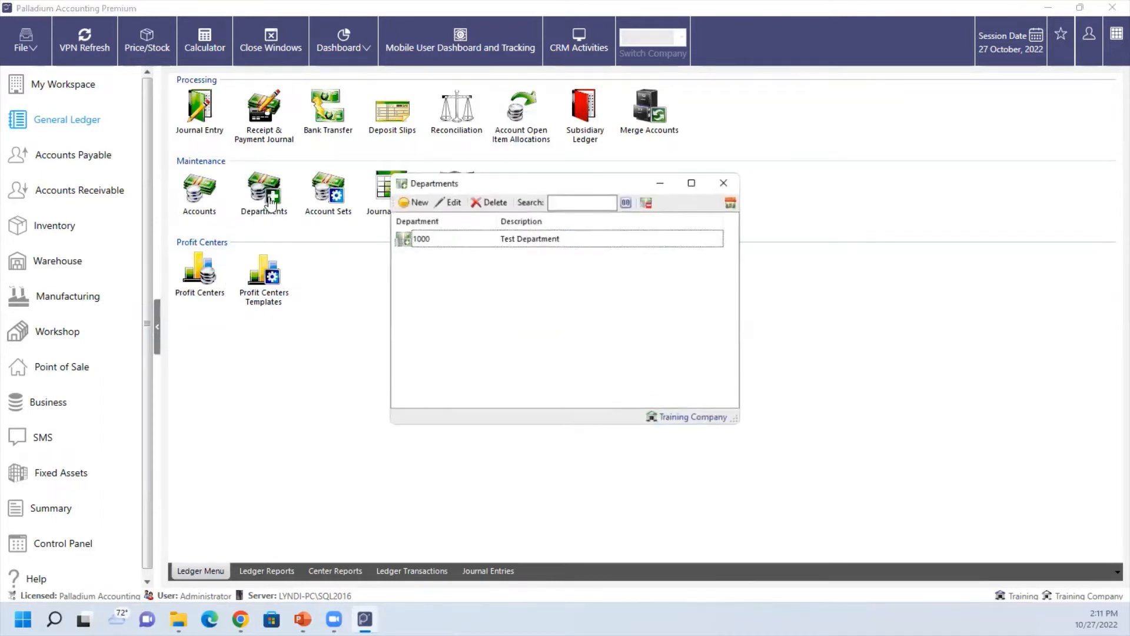
click(472, 239)
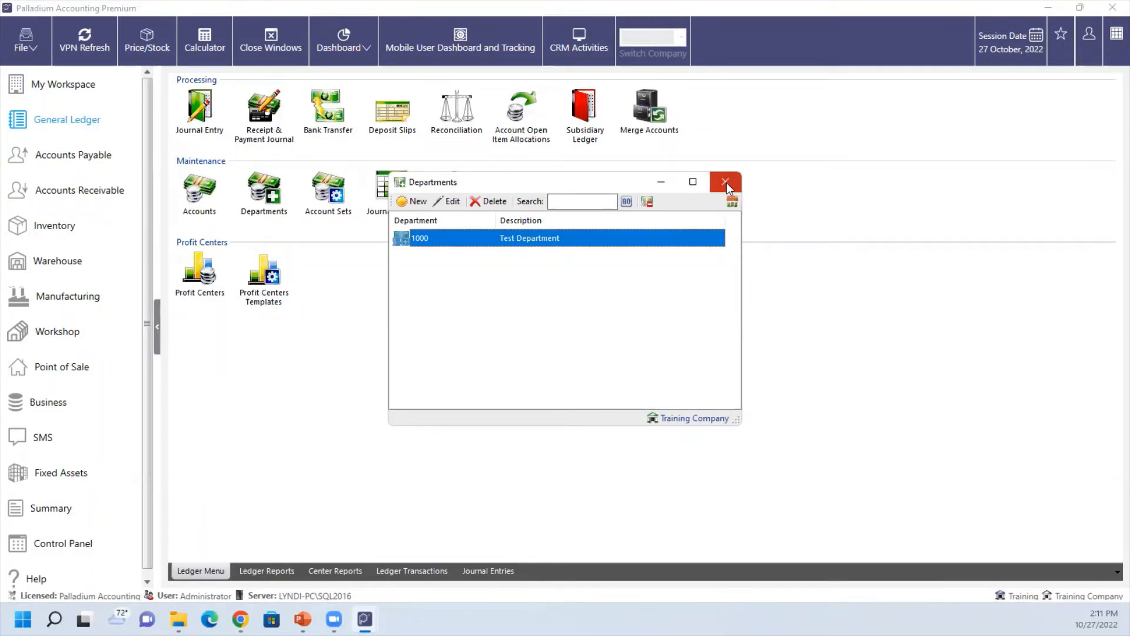
double_click(571, 247)
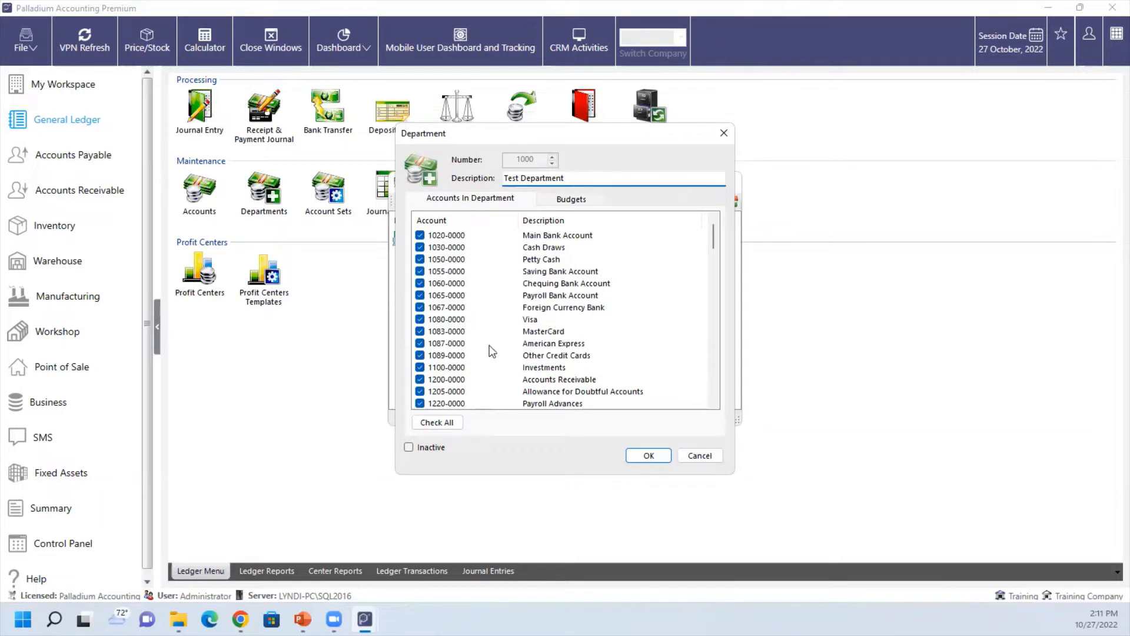
click(544, 199)
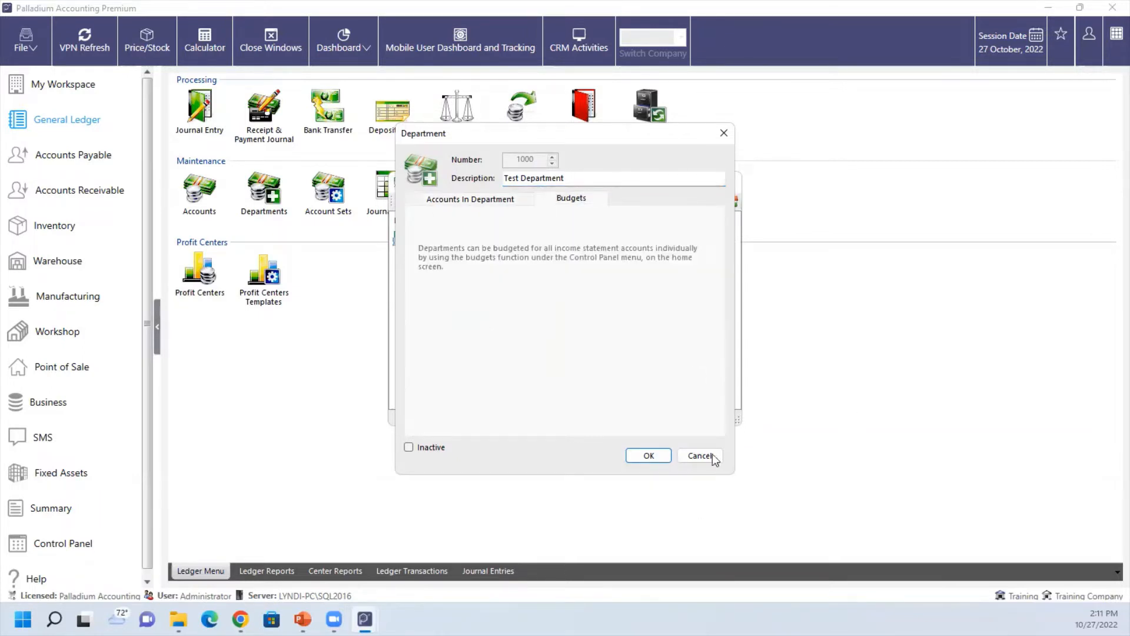
click(668, 455)
click(725, 183)
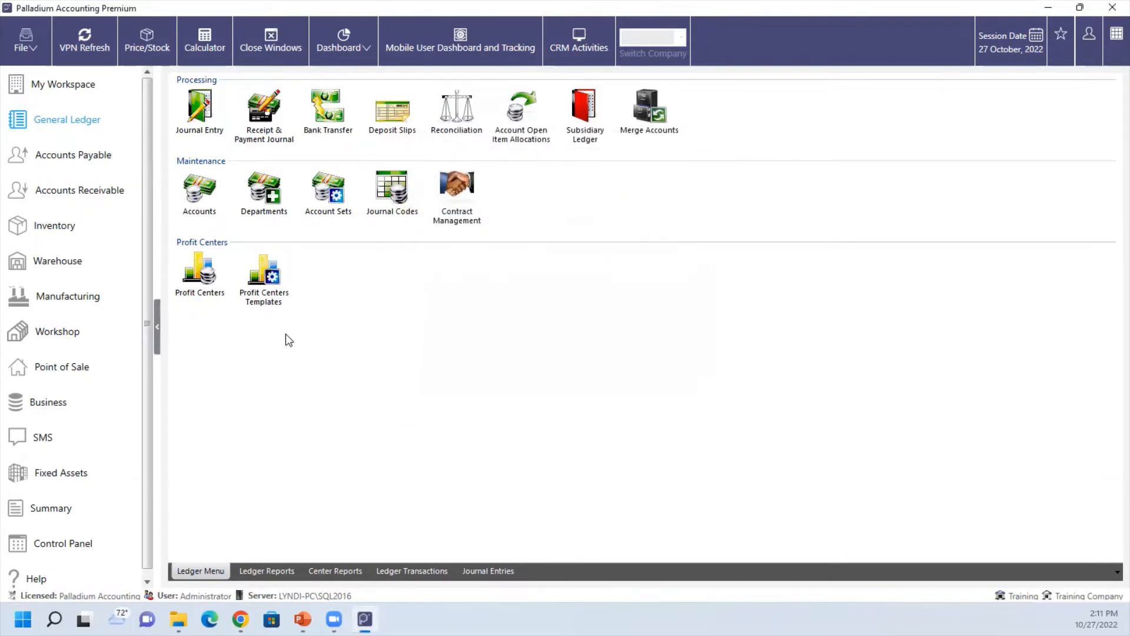
- Examine the revenue budget, expense budget and linked GL accounts of the Admin profit center, and close the profit centers list
click(199, 277)
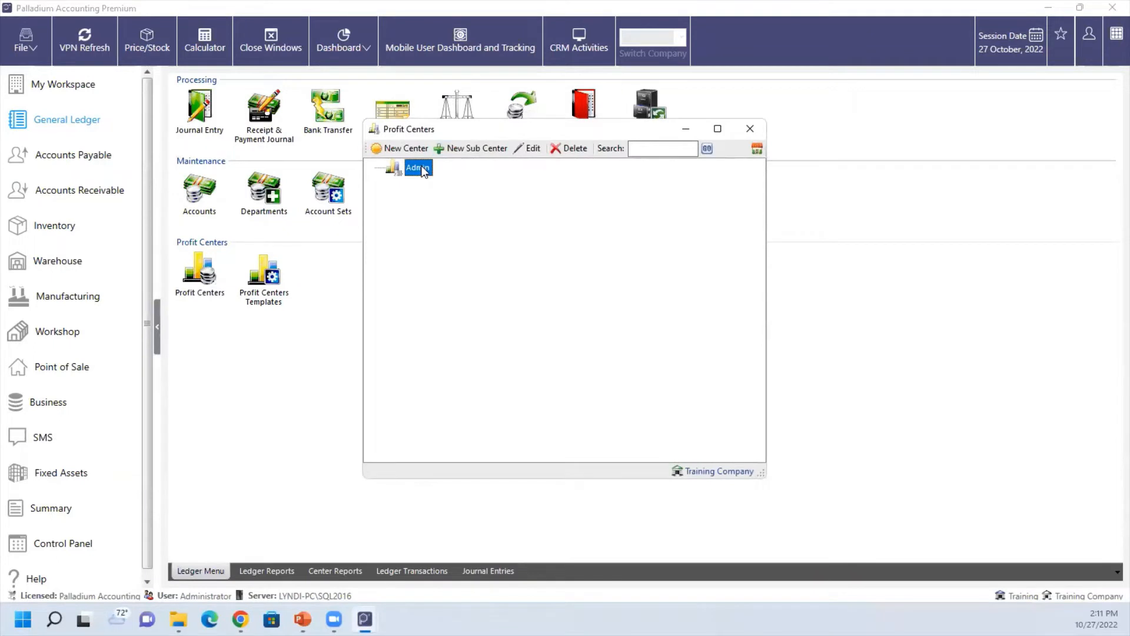
double_click(423, 169)
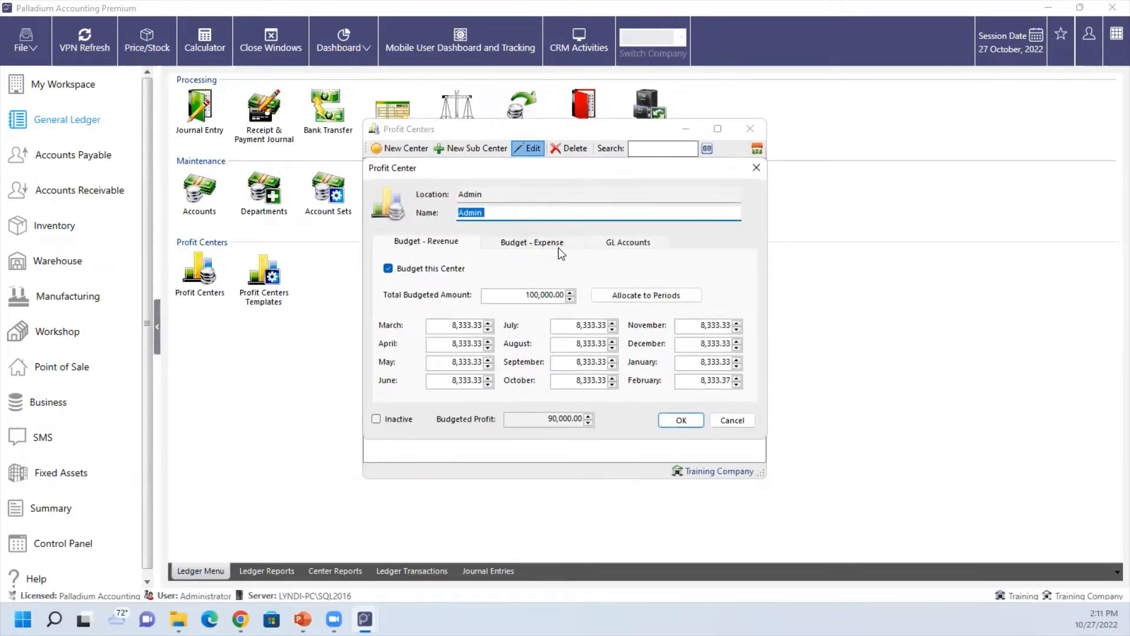
click(525, 245)
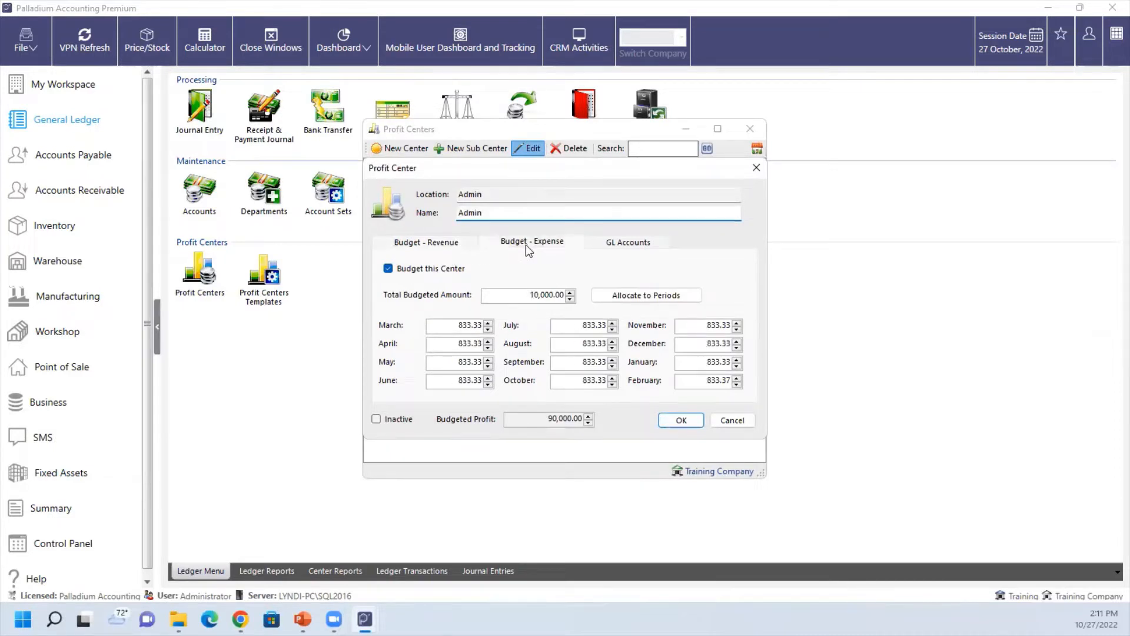
click(618, 243)
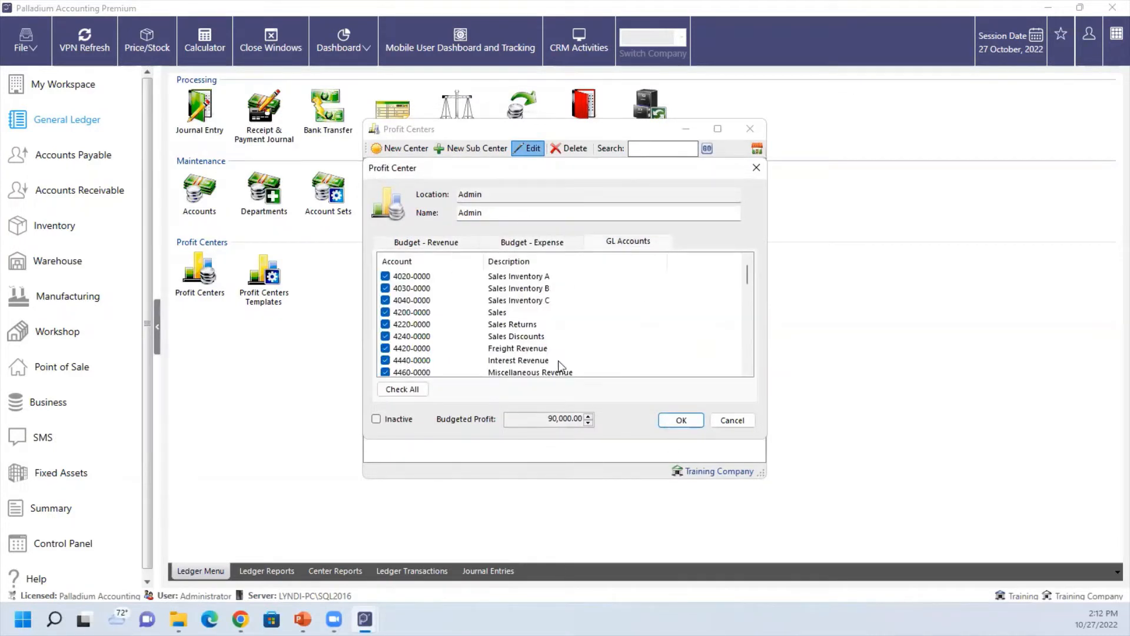
click(733, 421)
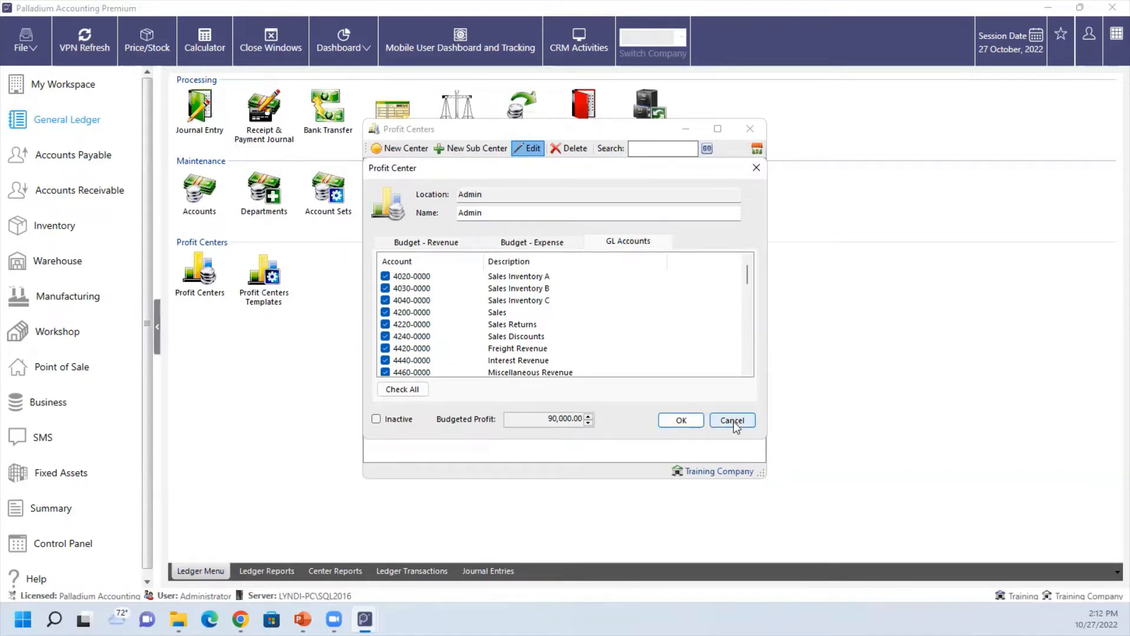
click(749, 128)
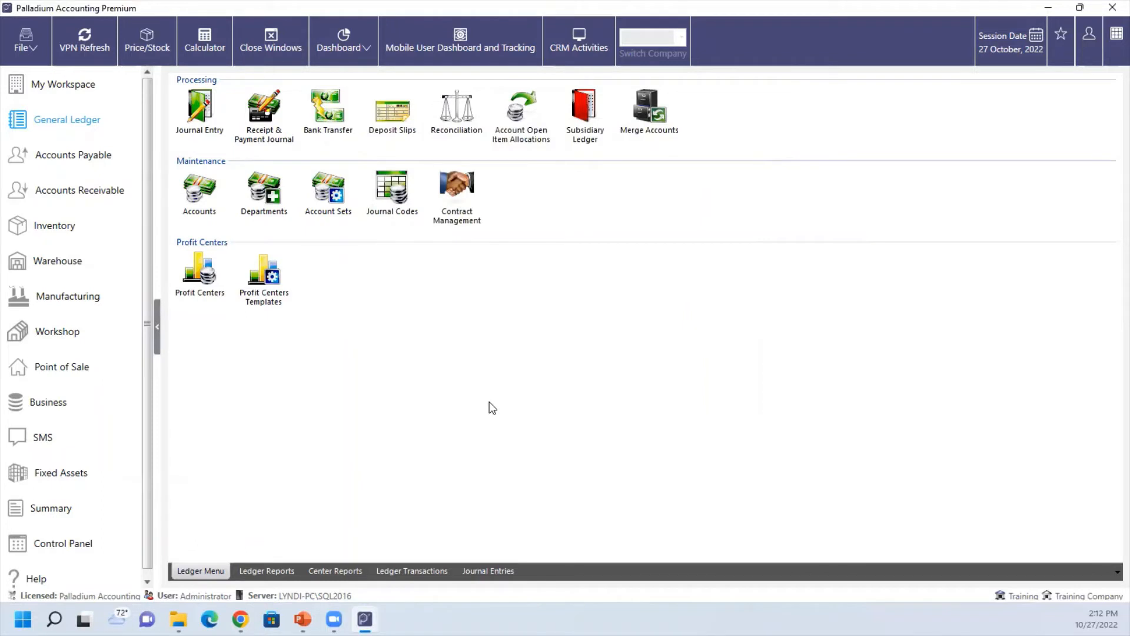
- Change the description of journal code 1067-0000 to Bank, save it, and close the journal codes list
click(393, 197)
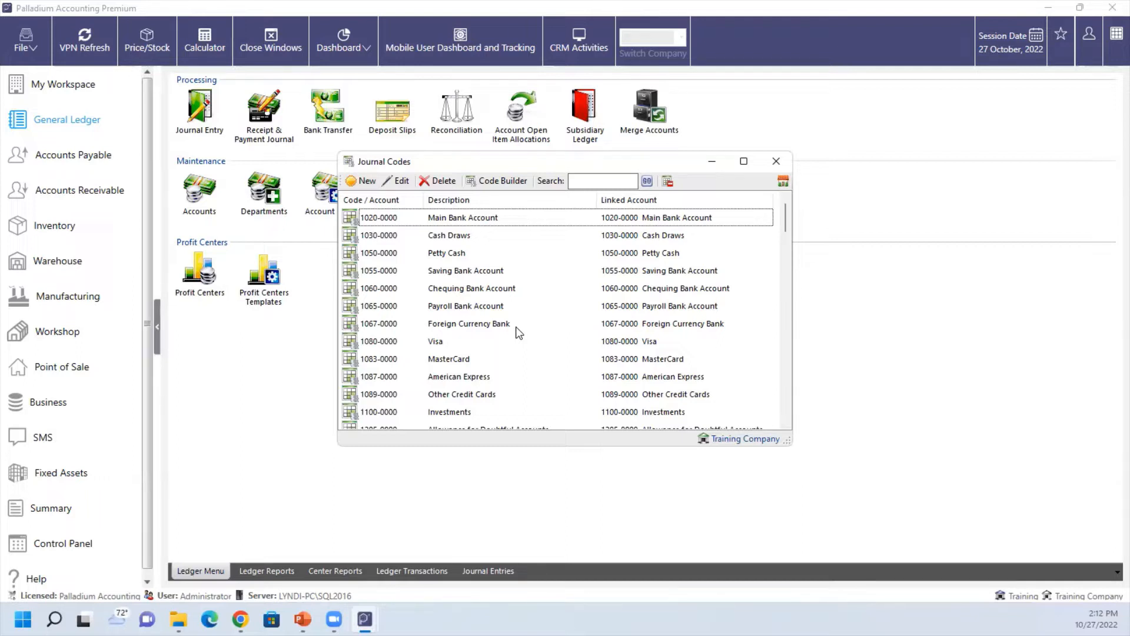
double_click(511, 325)
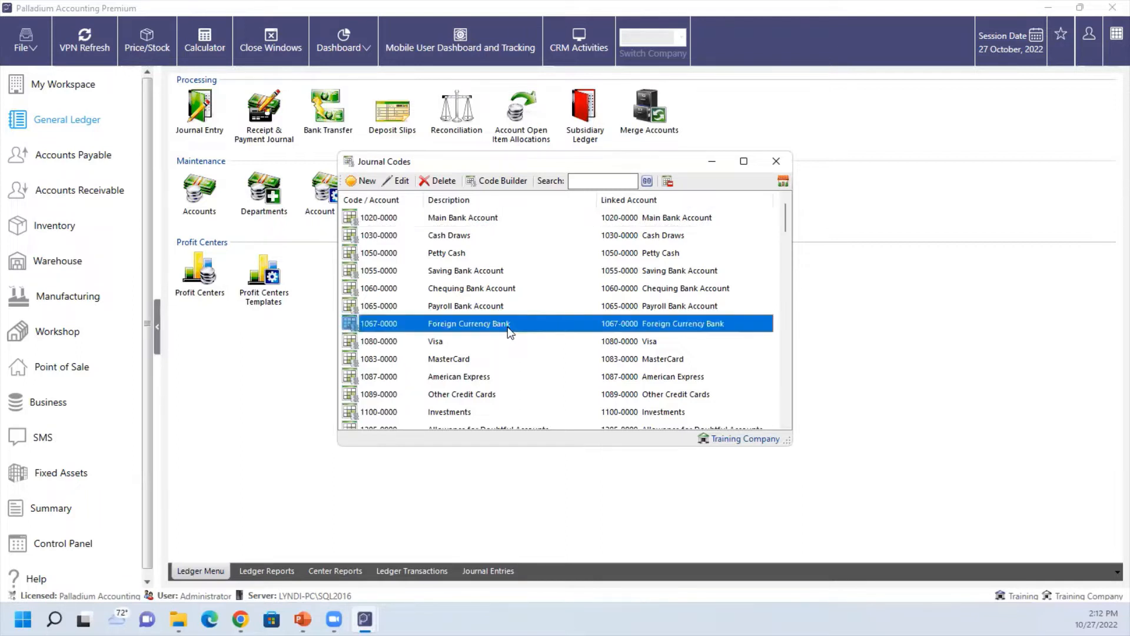
key(Tab)
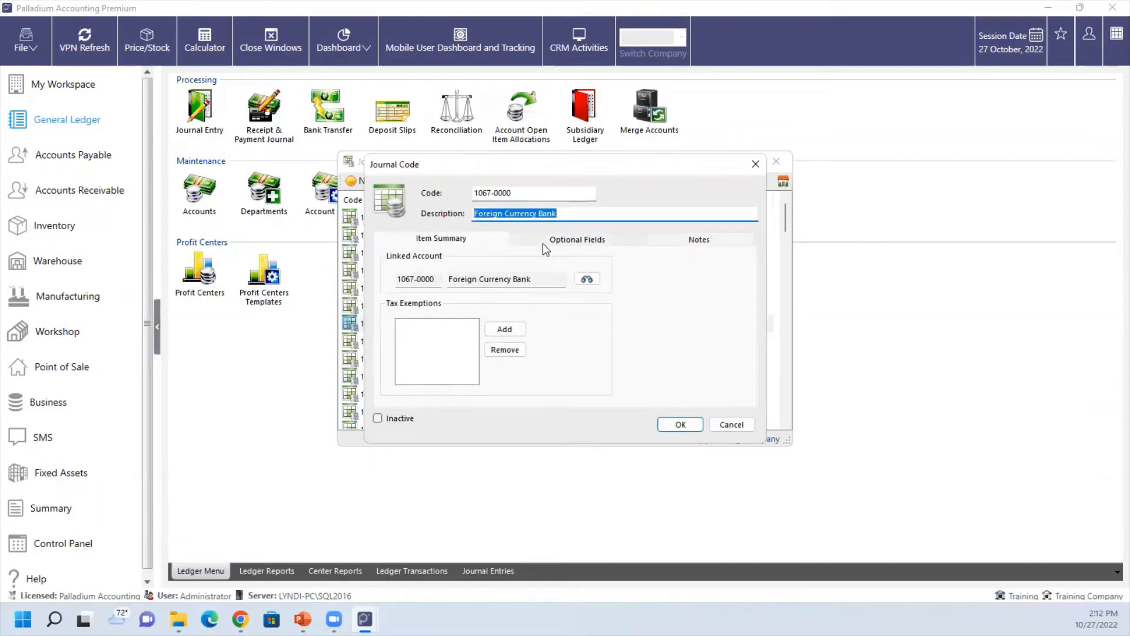
text(Bank)
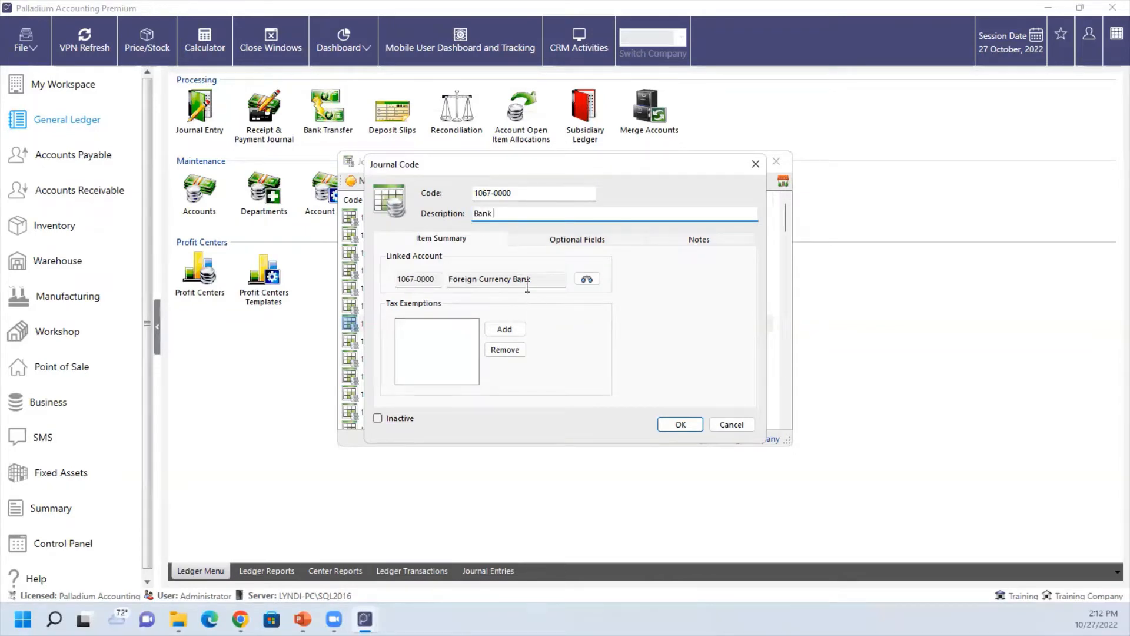
click(680, 424)
click(776, 160)
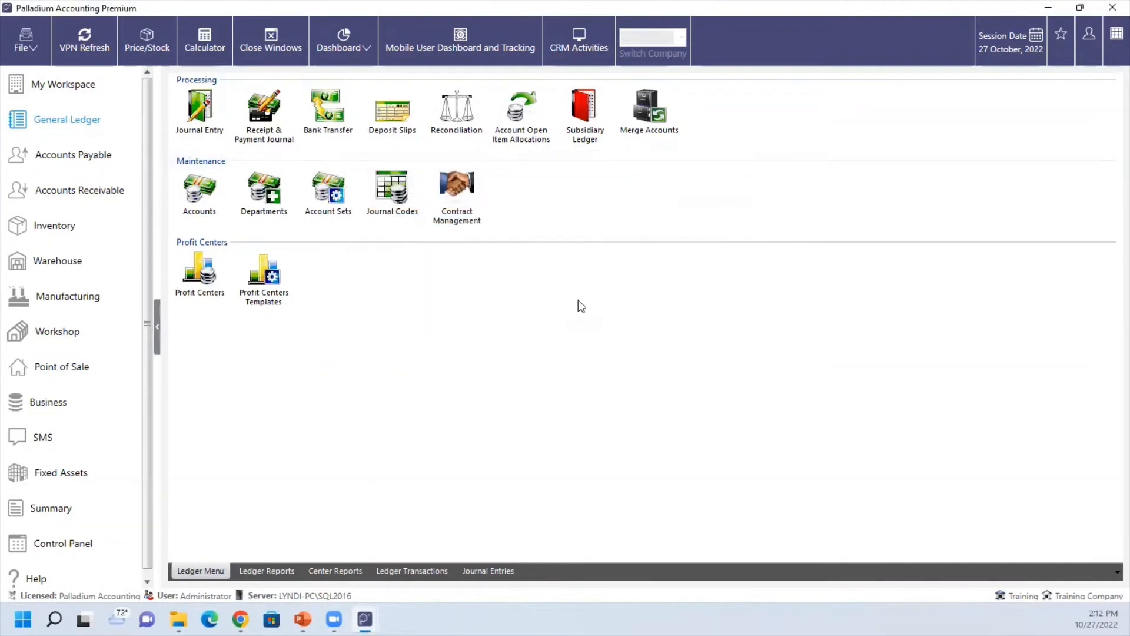
- Review the linked asset, revenue, expense and variance accounts of the INV account set
click(329, 194)
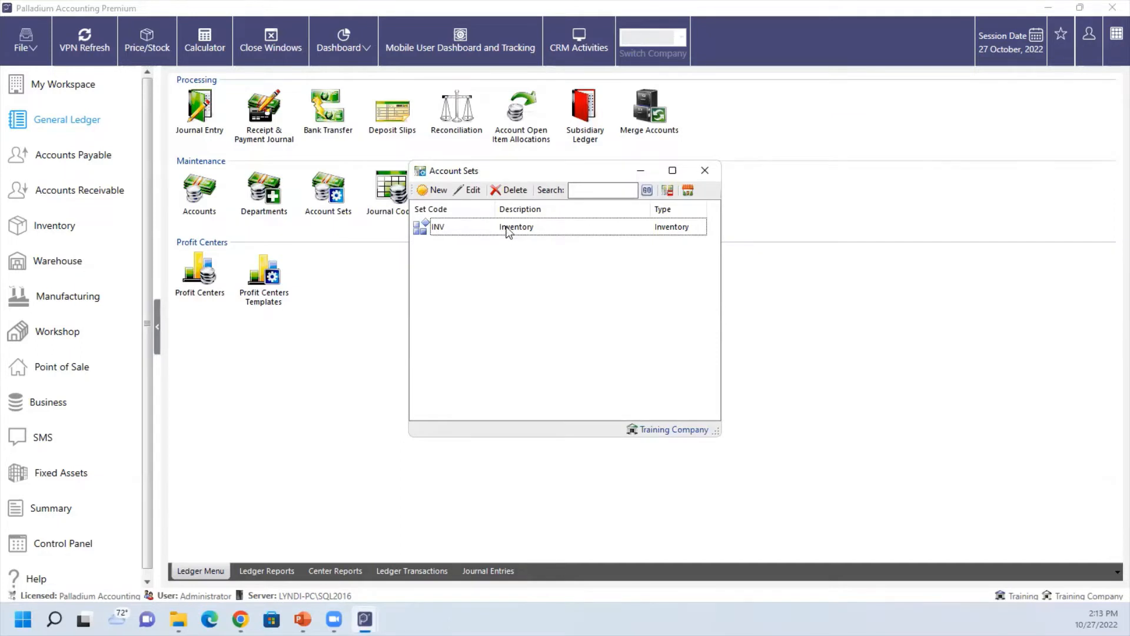
double_click(507, 230)
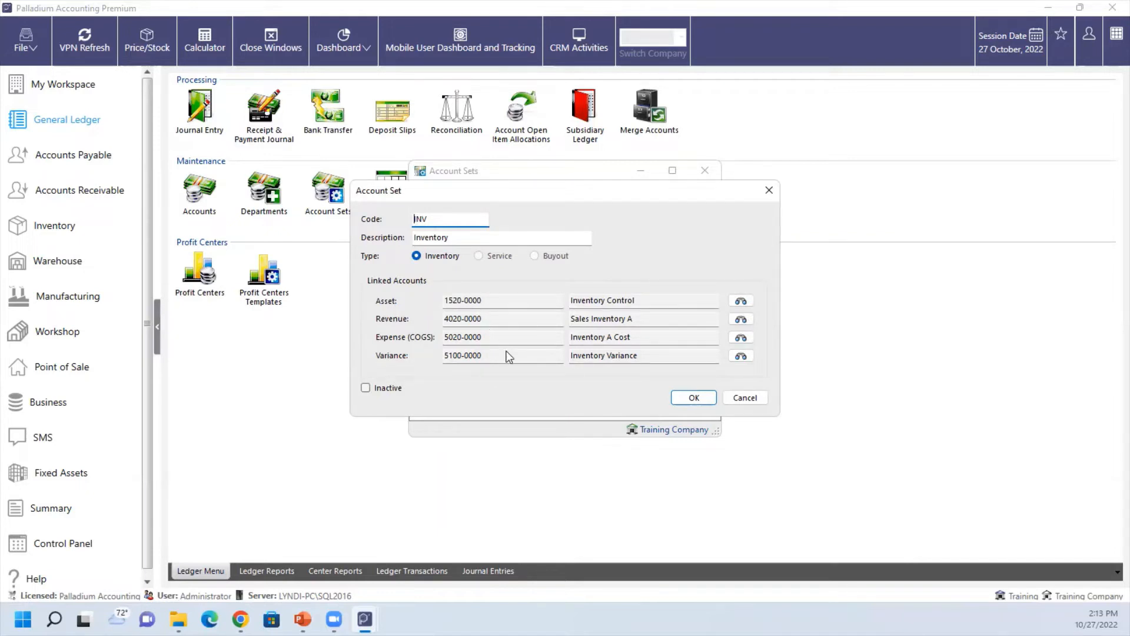
click(694, 398)
- Start a new account set with code SERVICE, description Service and type Service
click(431, 190)
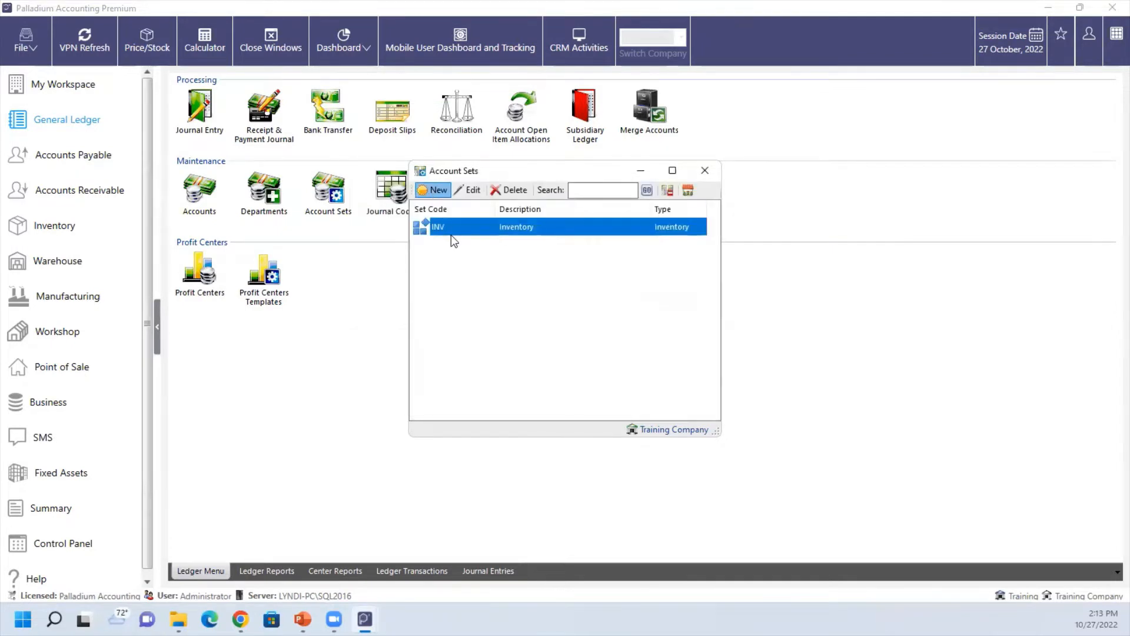
text(SER)
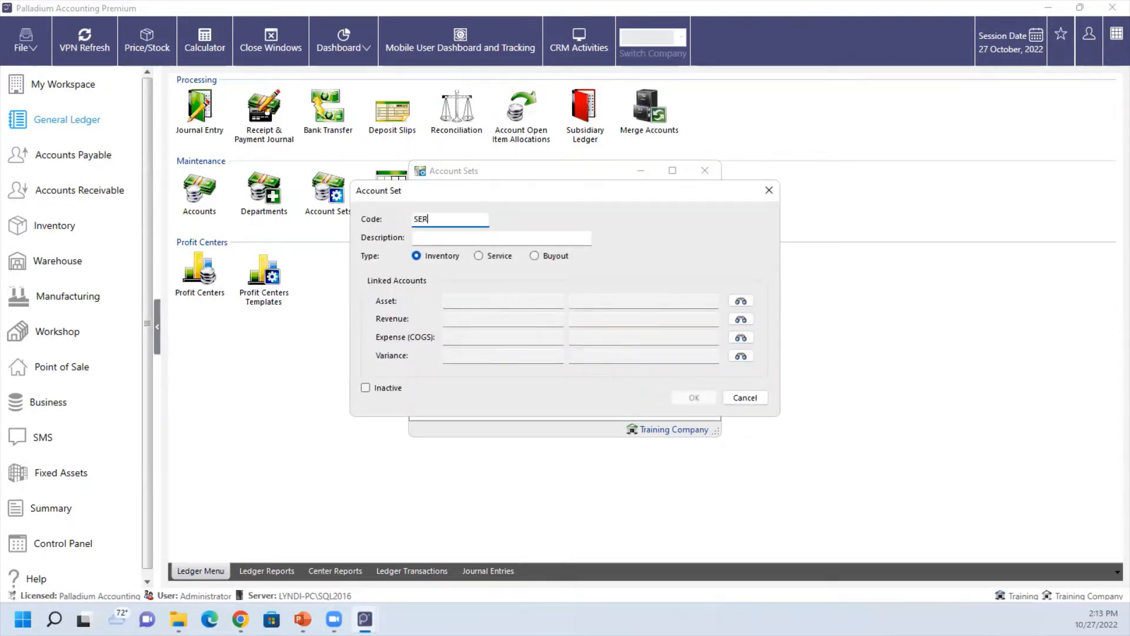
text(VICE)
key(Tab)
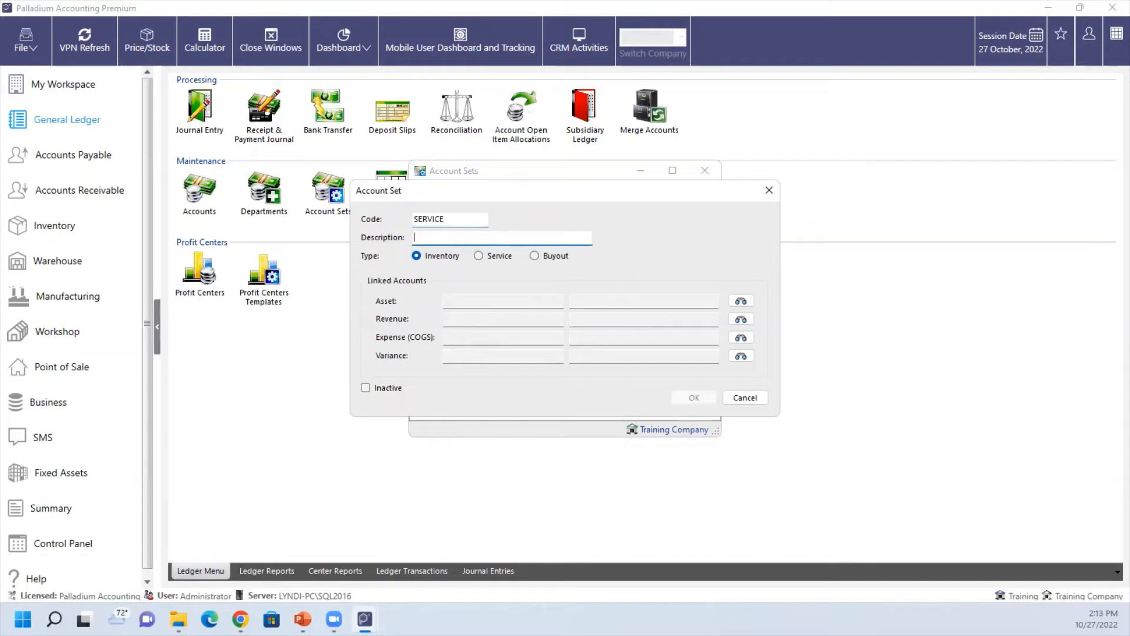
text(Service)
click(489, 256)
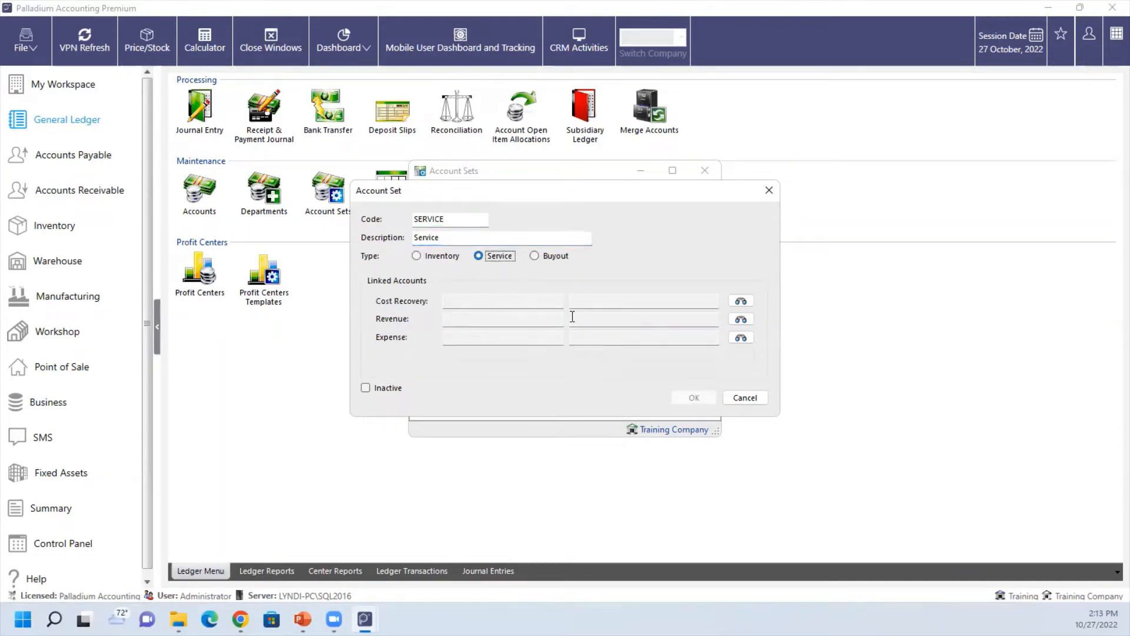
- Link 5030-0000 Inventory B Cost as the service set's cost recovery account and 4030-0000 Sales Inventory B as its revenue account
click(741, 302)
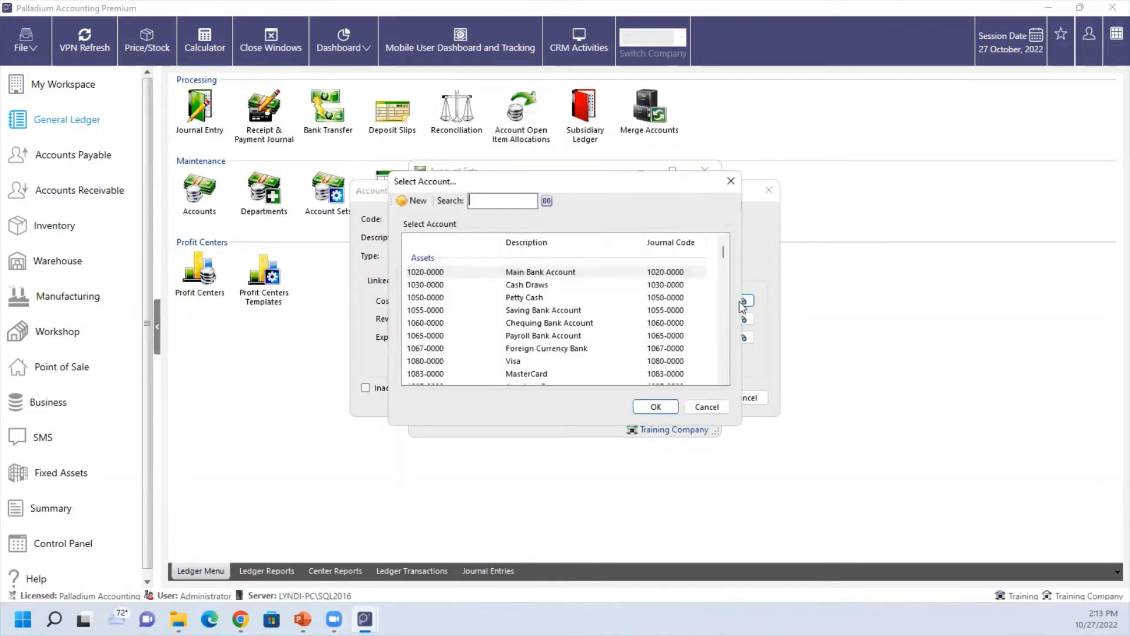
text(cost)
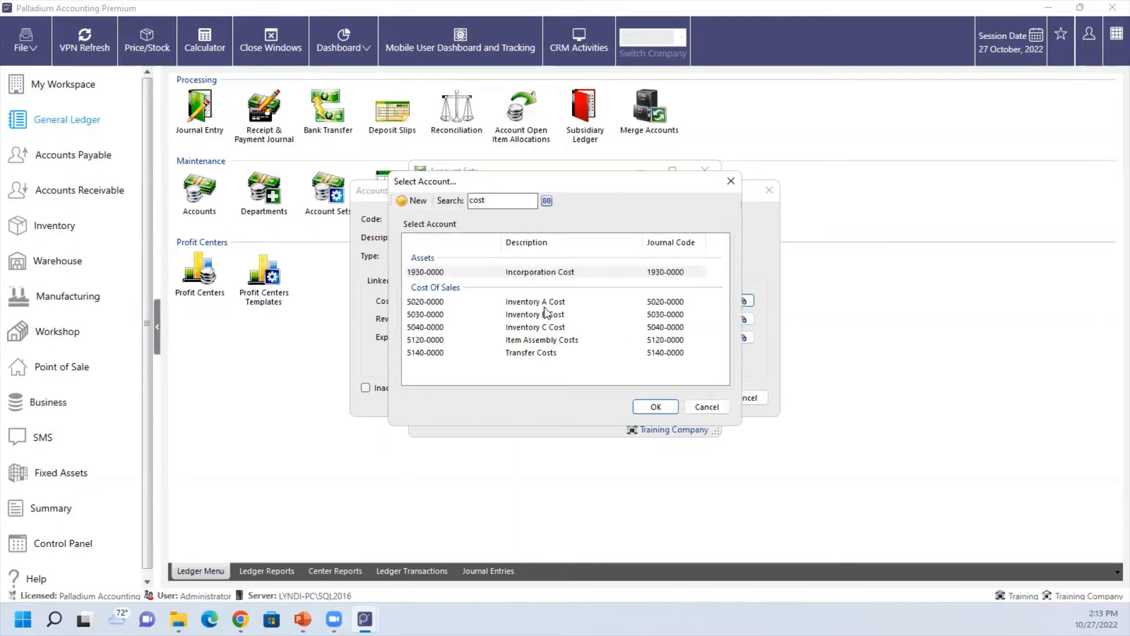
double_click(549, 315)
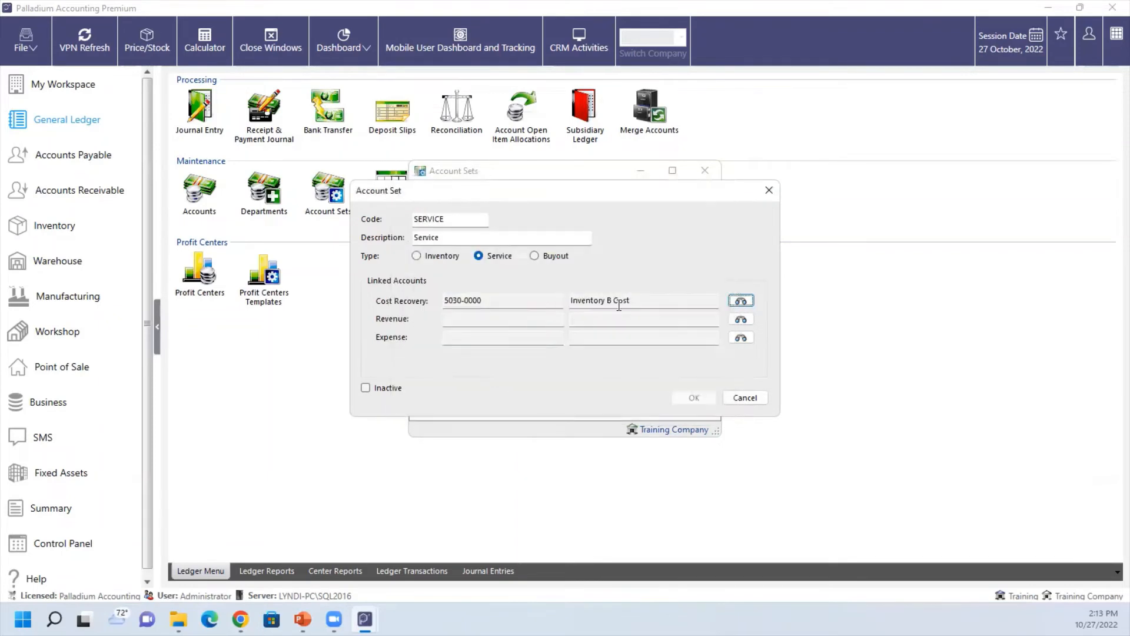
click(740, 320)
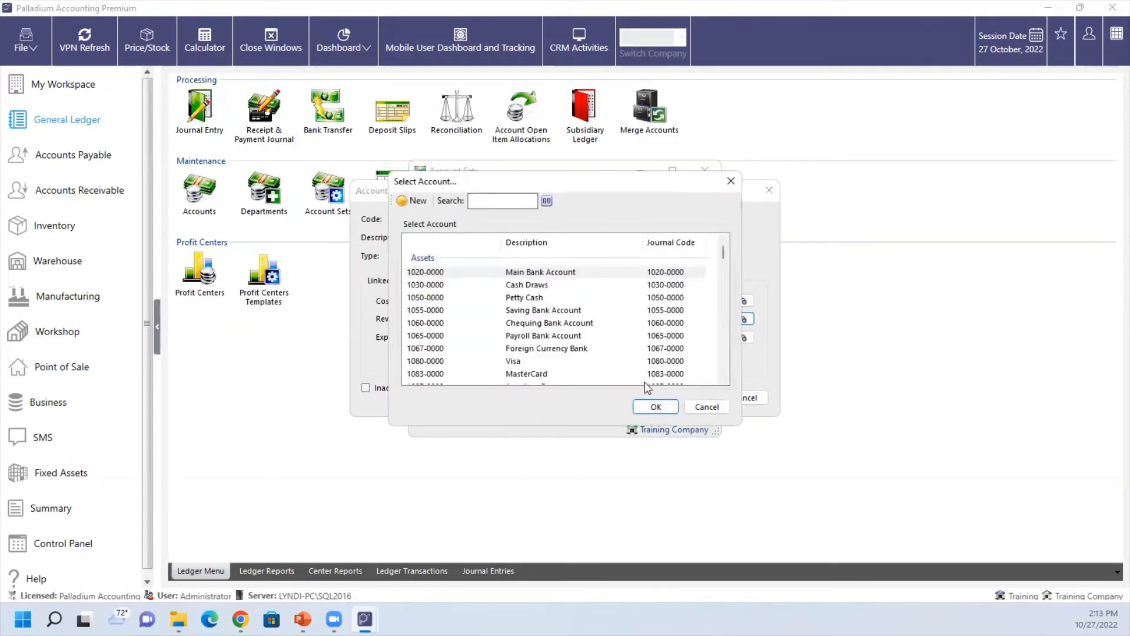
text(sales)
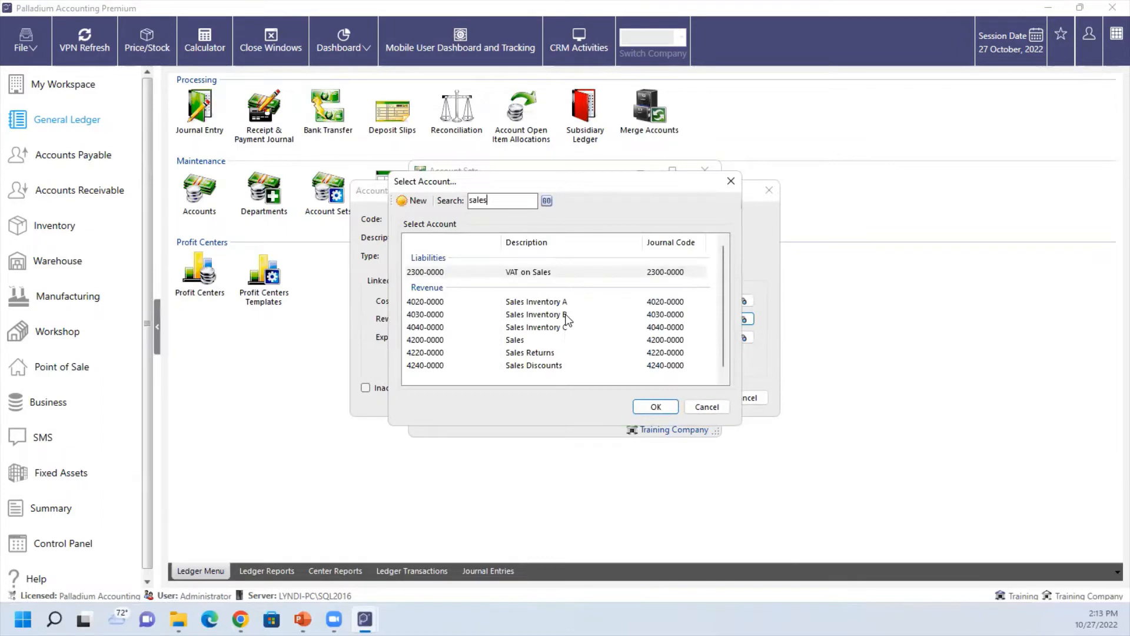
double_click(566, 314)
- Link 5030-0000 Inventory B Cost as the service set's expense account, save the set, and close the account sets list
click(740, 337)
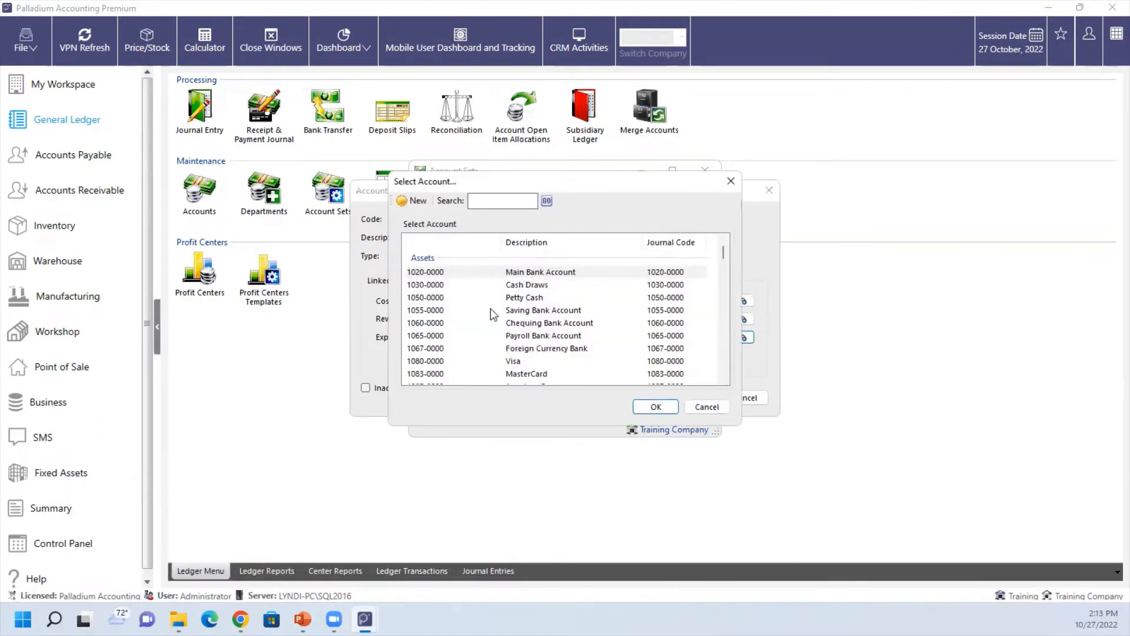
text(inven)
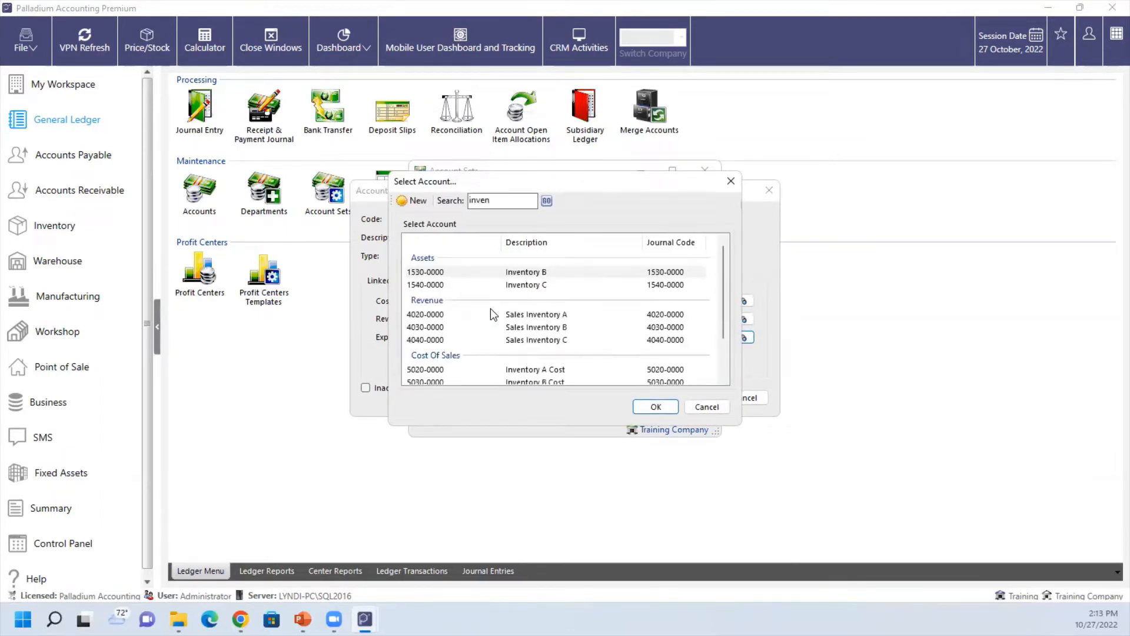
double_click(532, 381)
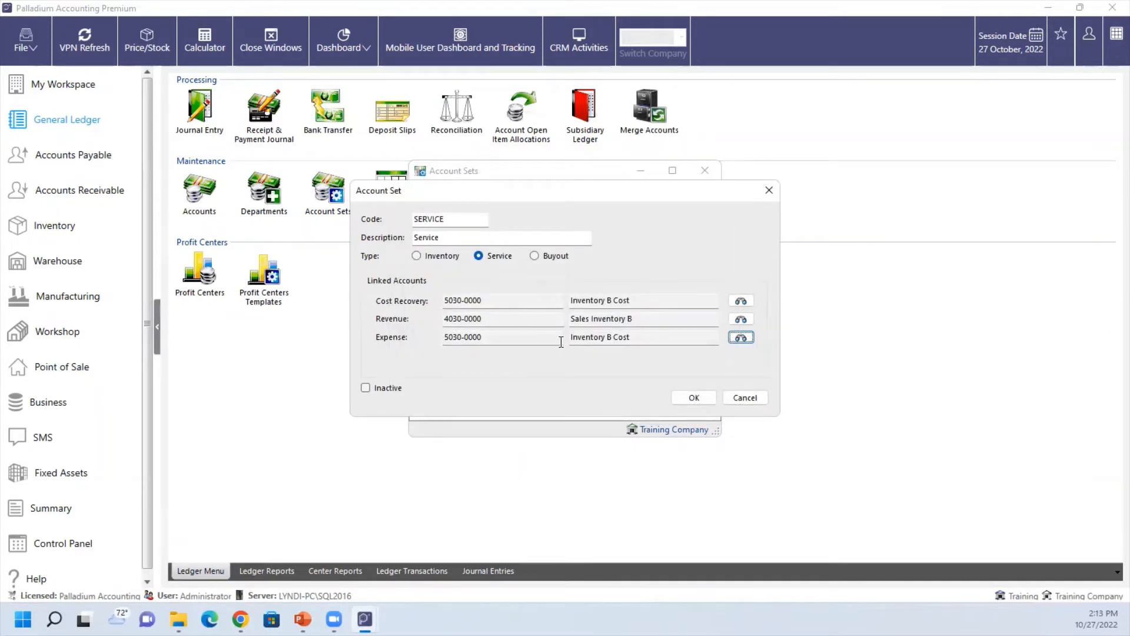
click(694, 398)
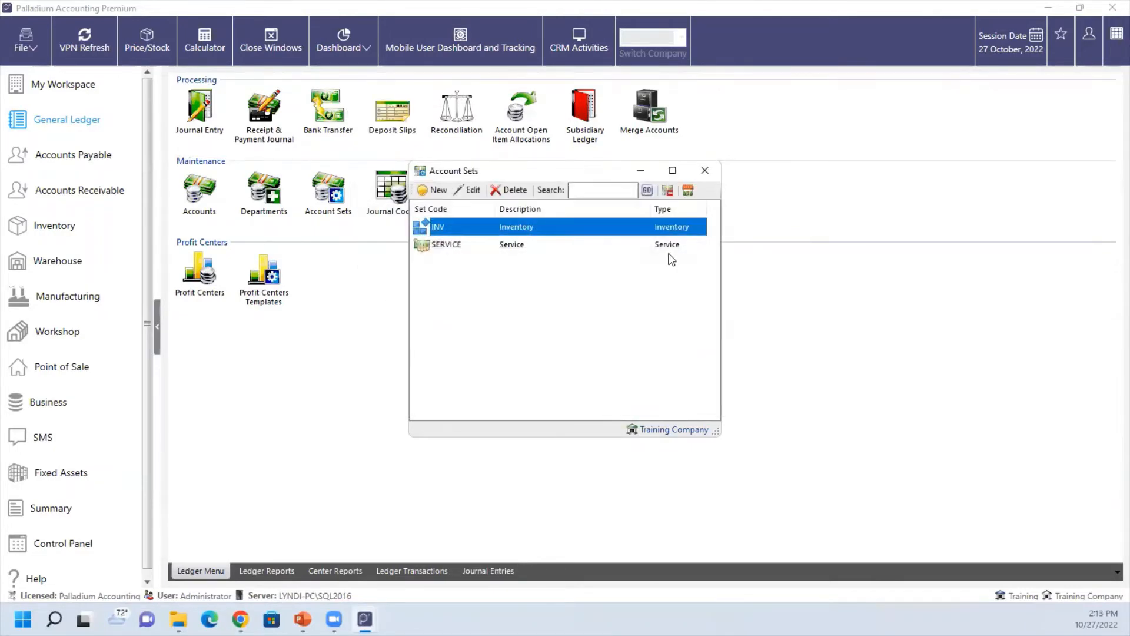
click(709, 172)
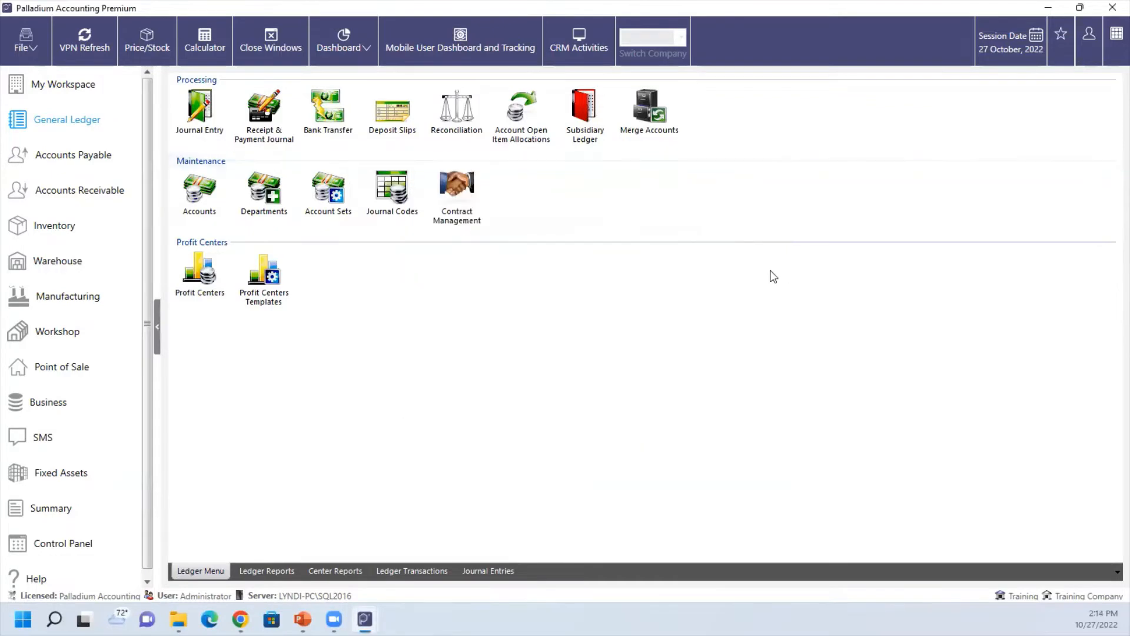
- Examine the account set choices for inventory item TESTITEM at its DEFAULT location, and close the item and inventory list
click(56, 227)
click(194, 284)
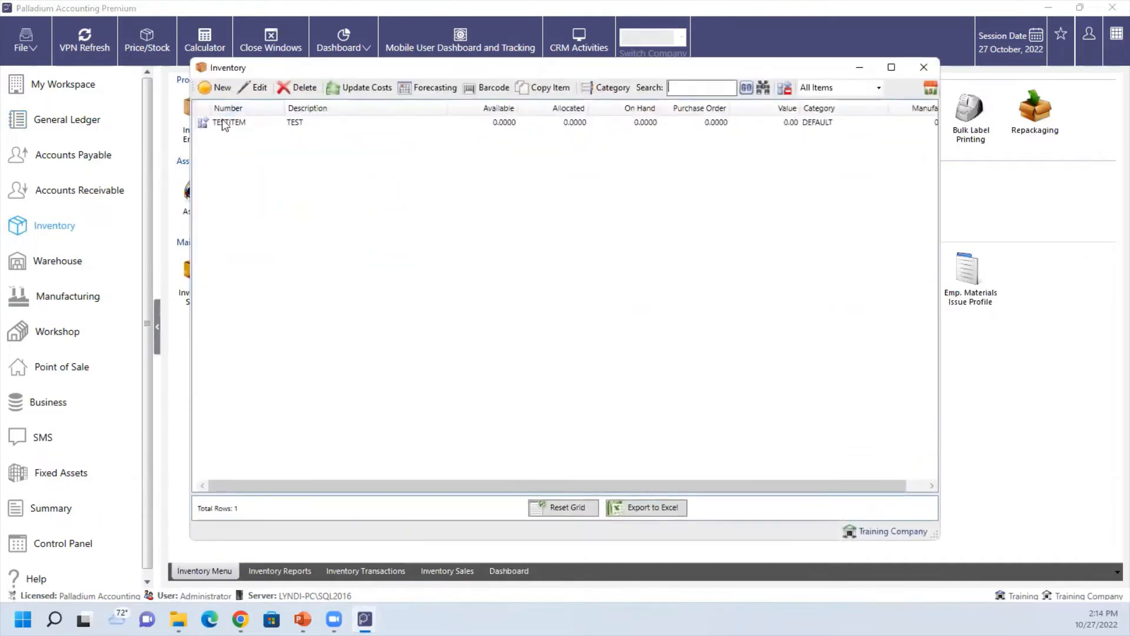
double_click(224, 125)
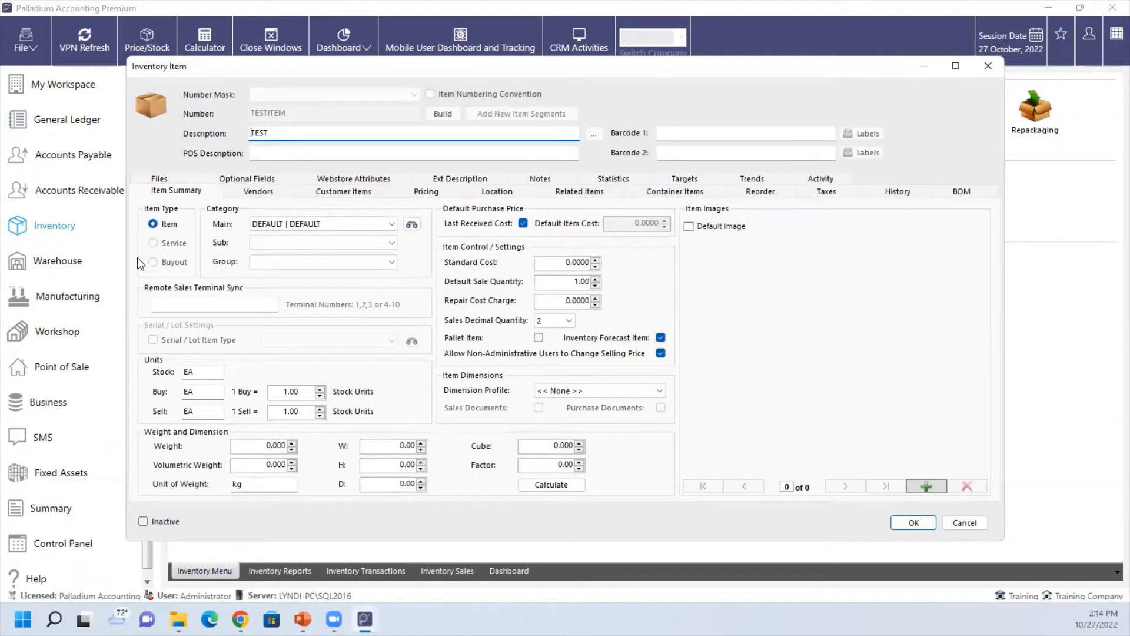
click(512, 195)
click(537, 240)
click(571, 242)
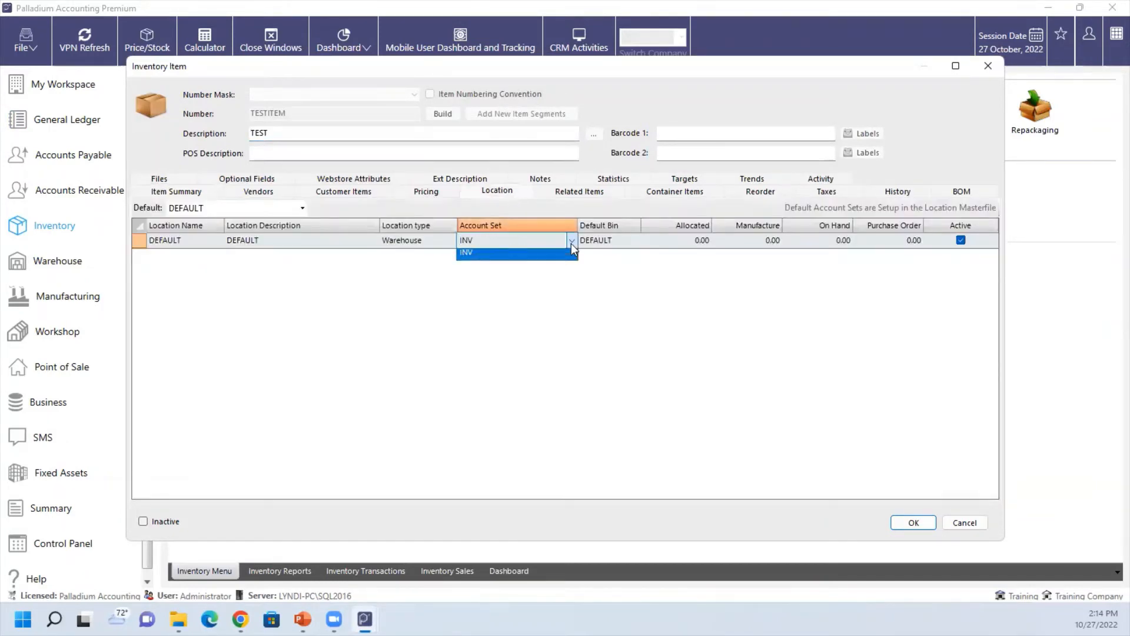
click(516, 281)
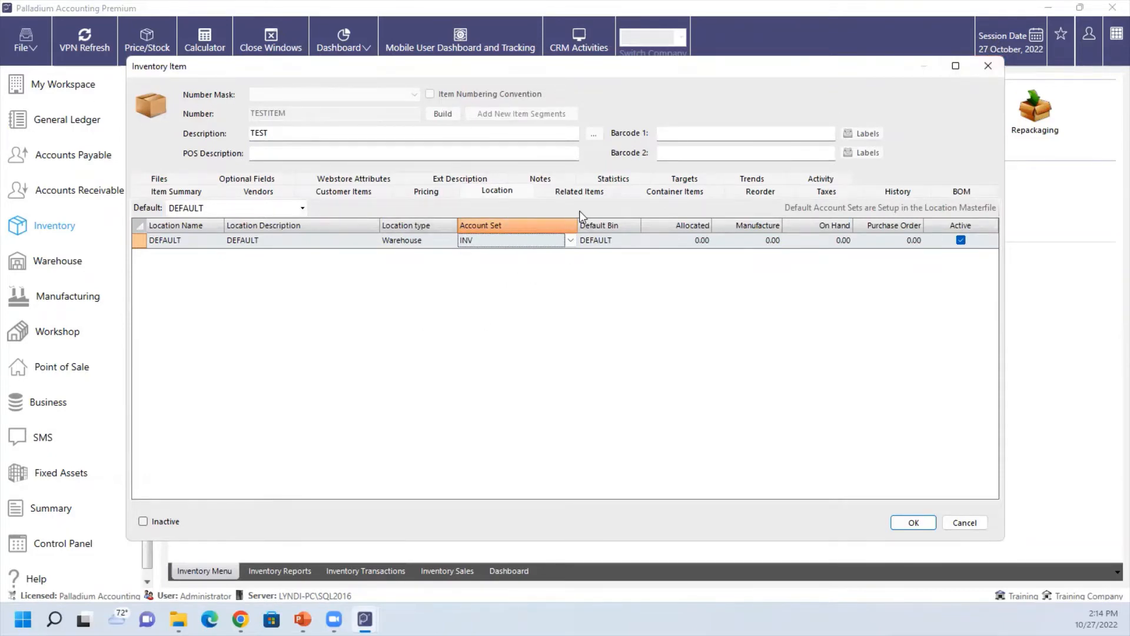
click(993, 67)
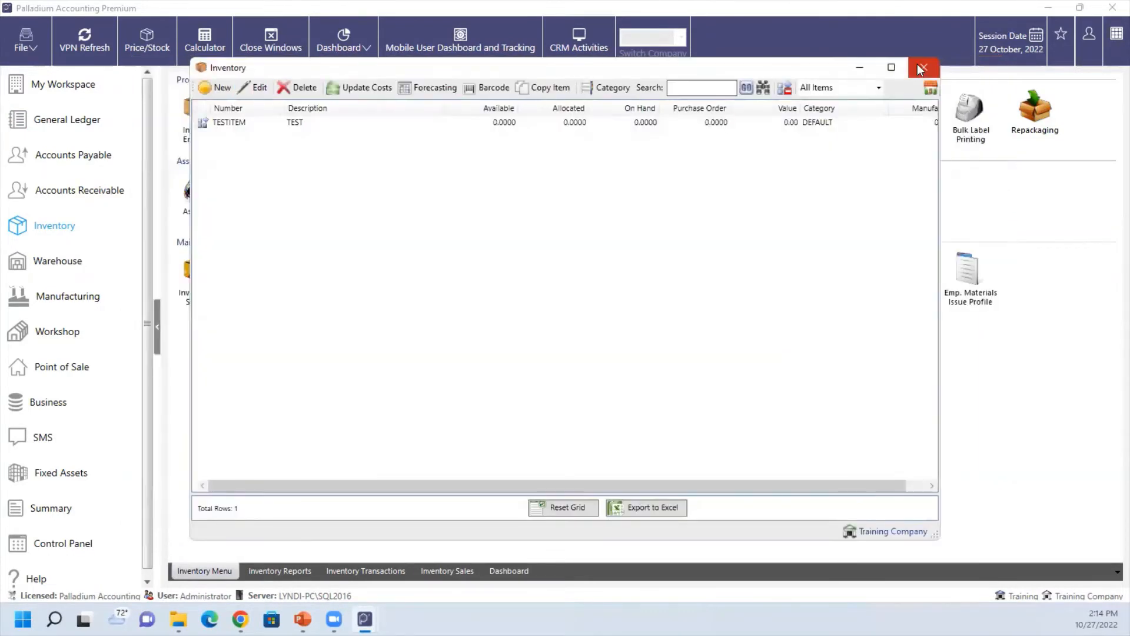
click(923, 66)
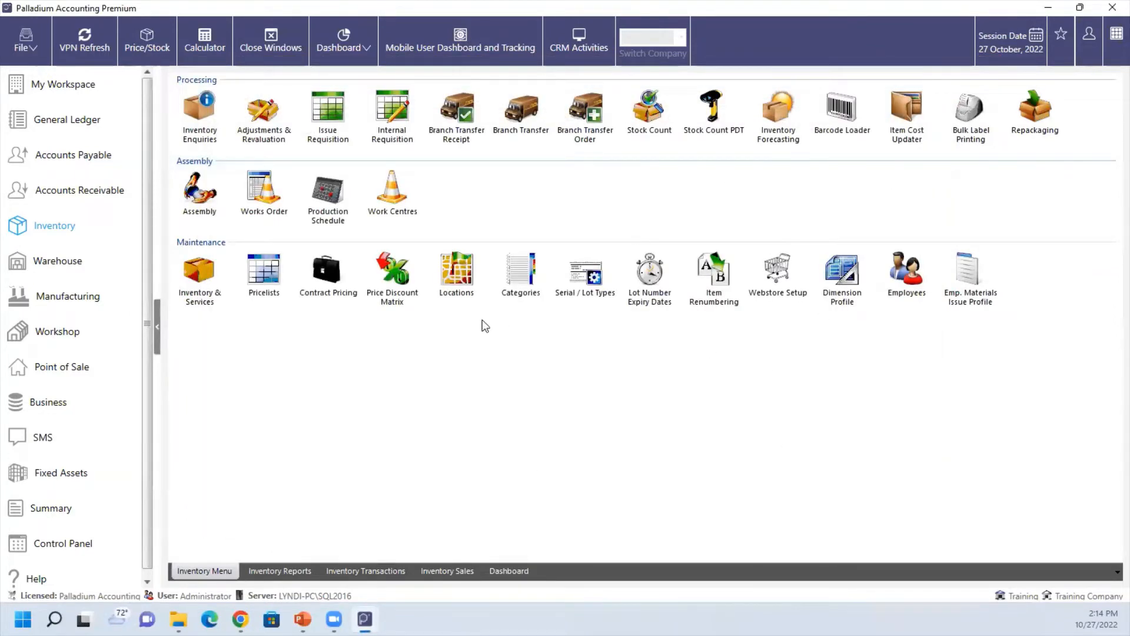
- Examine the payments and receipts sides of the general ledger's Receipt & Payment Journal, and close the journal
click(73, 120)
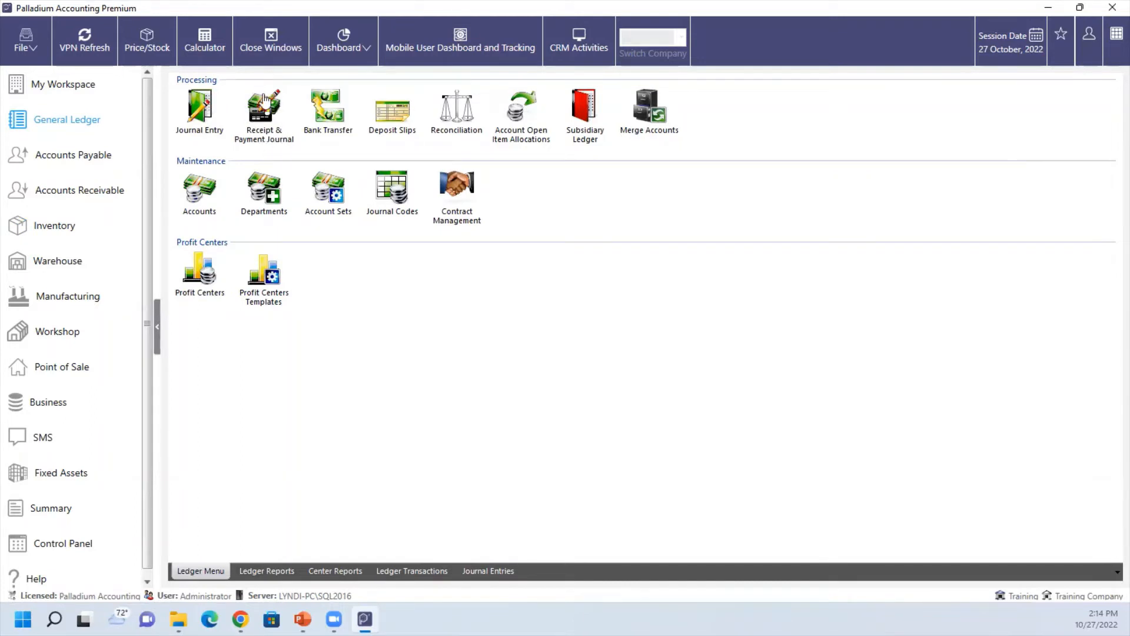
double_click(259, 130)
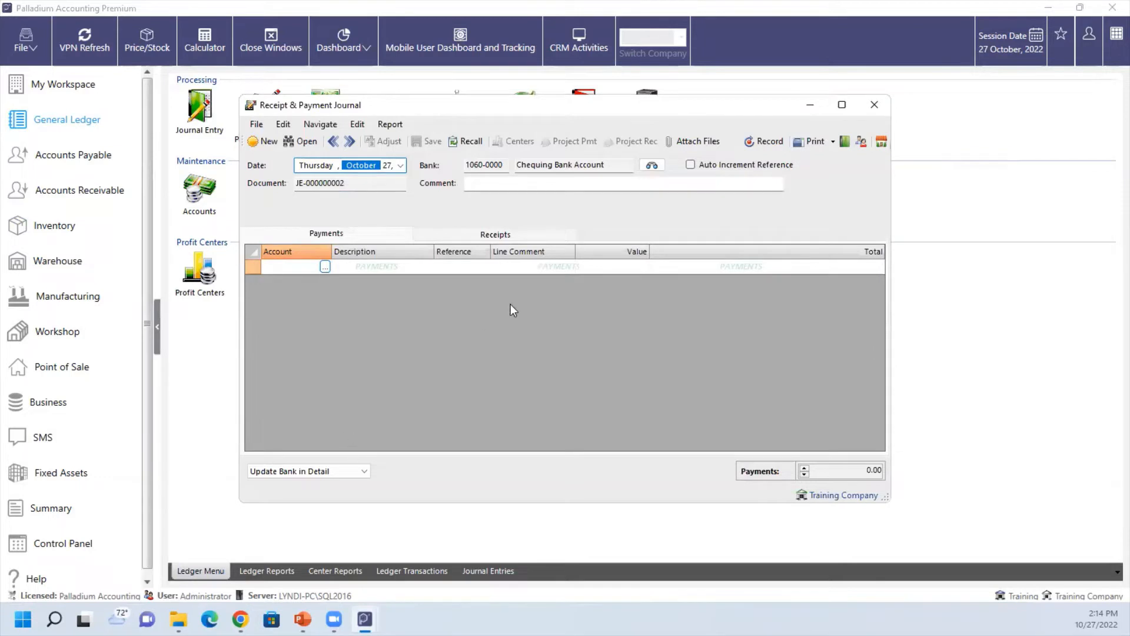
click(531, 233)
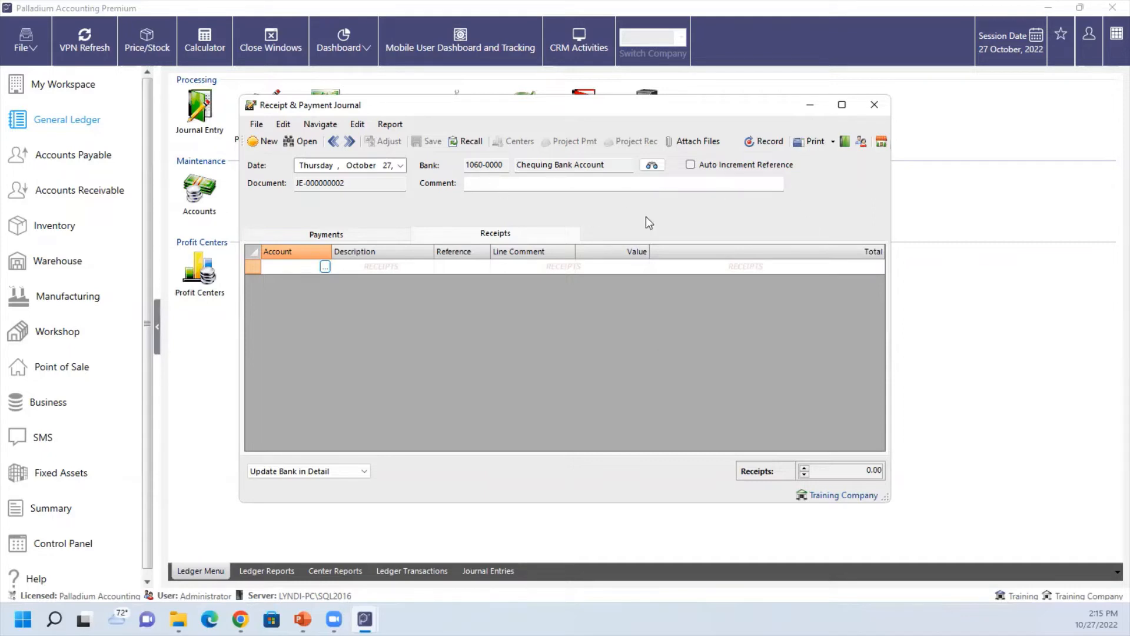
click(874, 104)
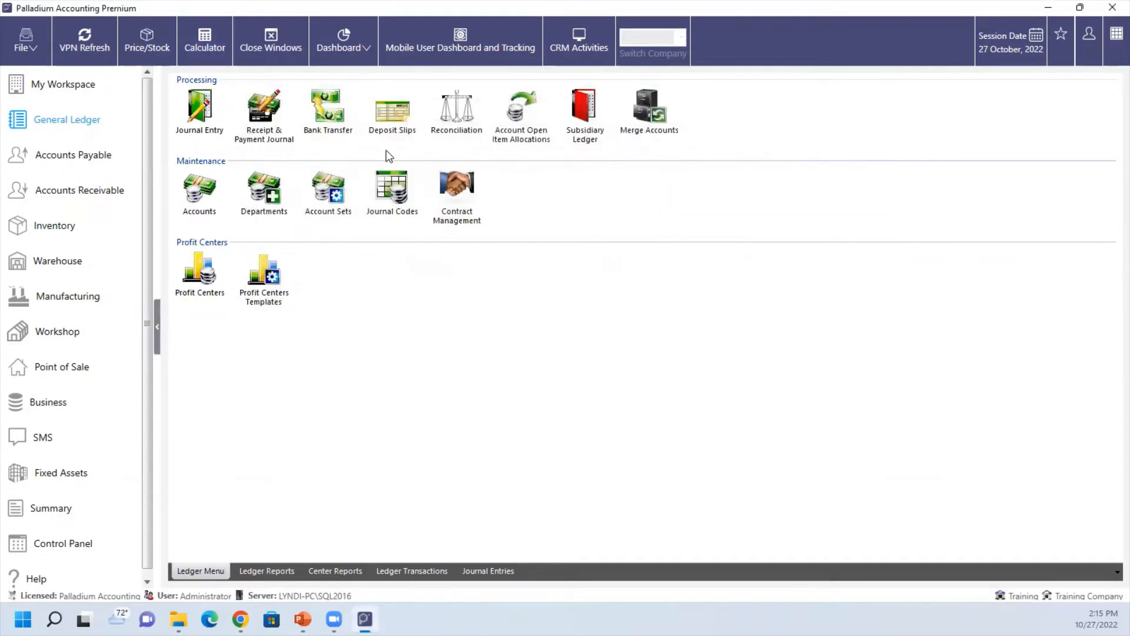
- Start a bank transfer with the comment Petty Cash, drawing from 1055-0000 Saving Bank Account
click(328, 113)
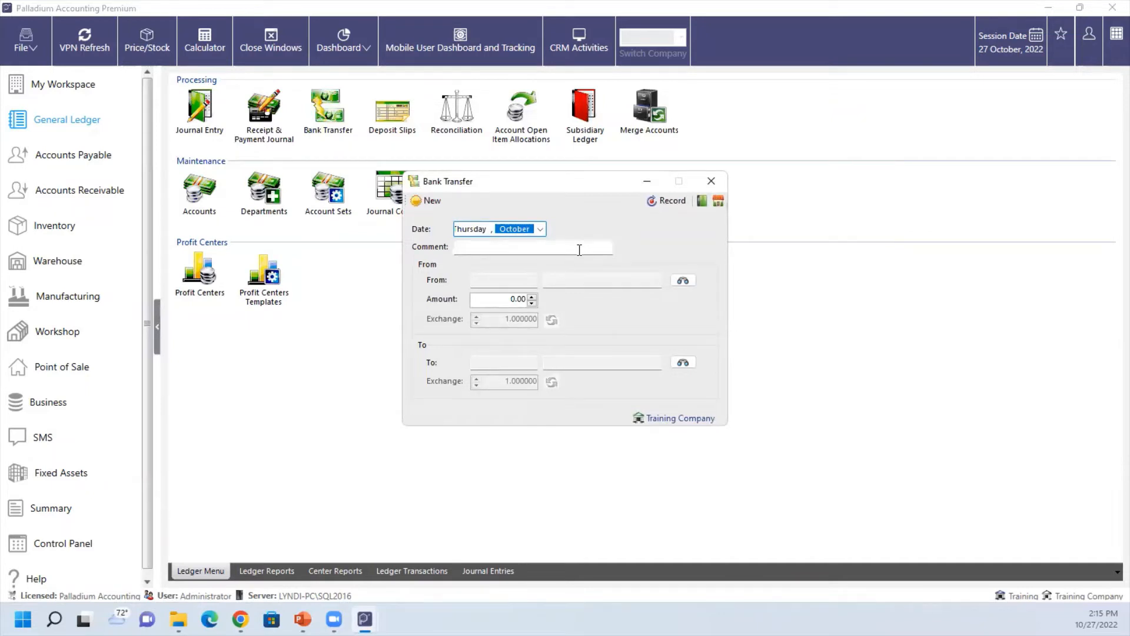
click(580, 250)
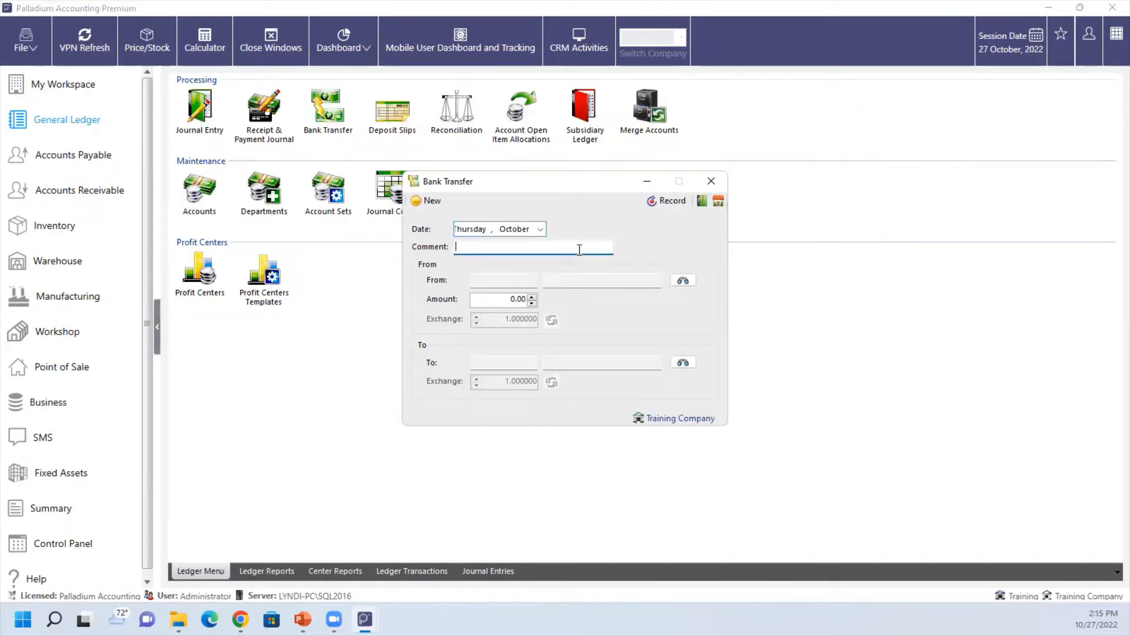
text(Petty Cash)
click(682, 280)
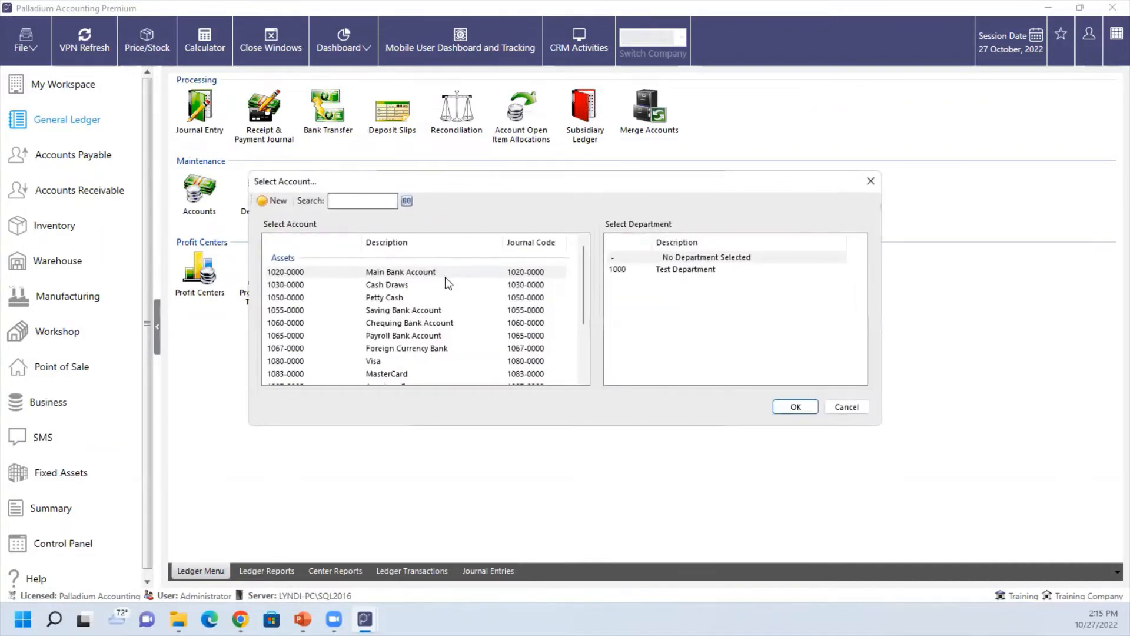
double_click(412, 312)
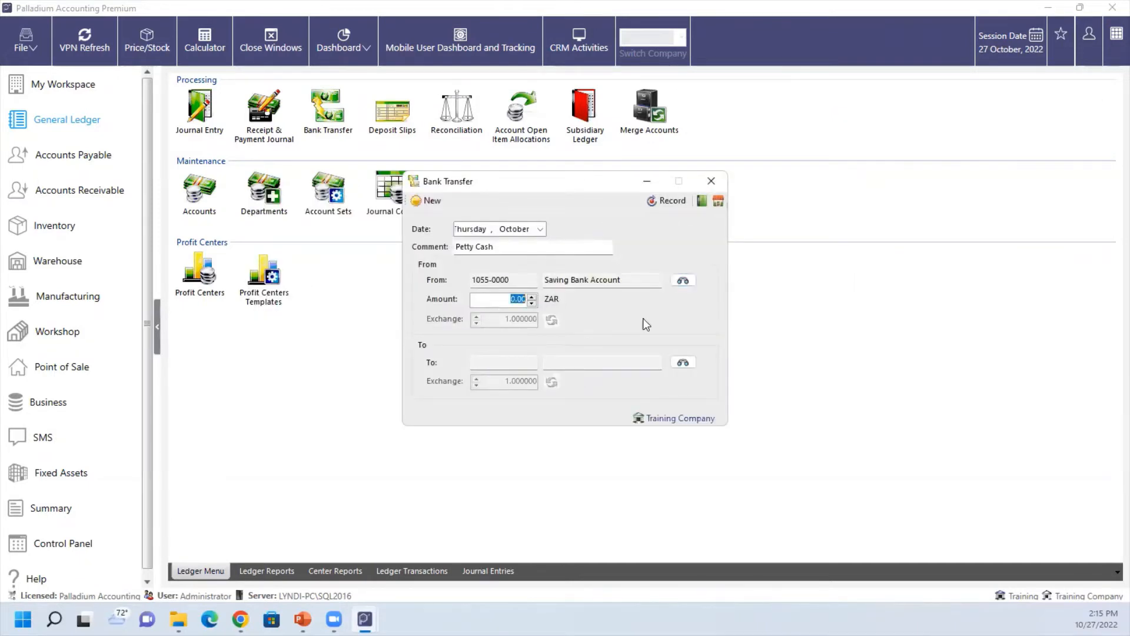
- Set the transfer amount to 10,000 with 1050-0000 Petty Cash as the receiving account, then record the transfer and close it
text(10000)
key(Tab)
click(683, 363)
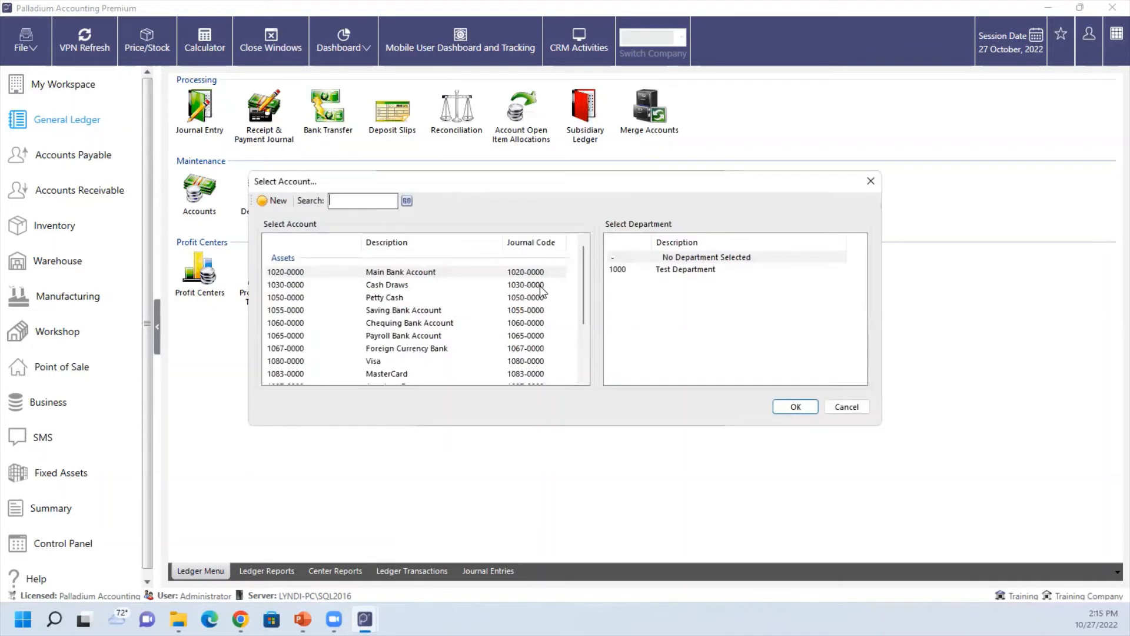
double_click(371, 298)
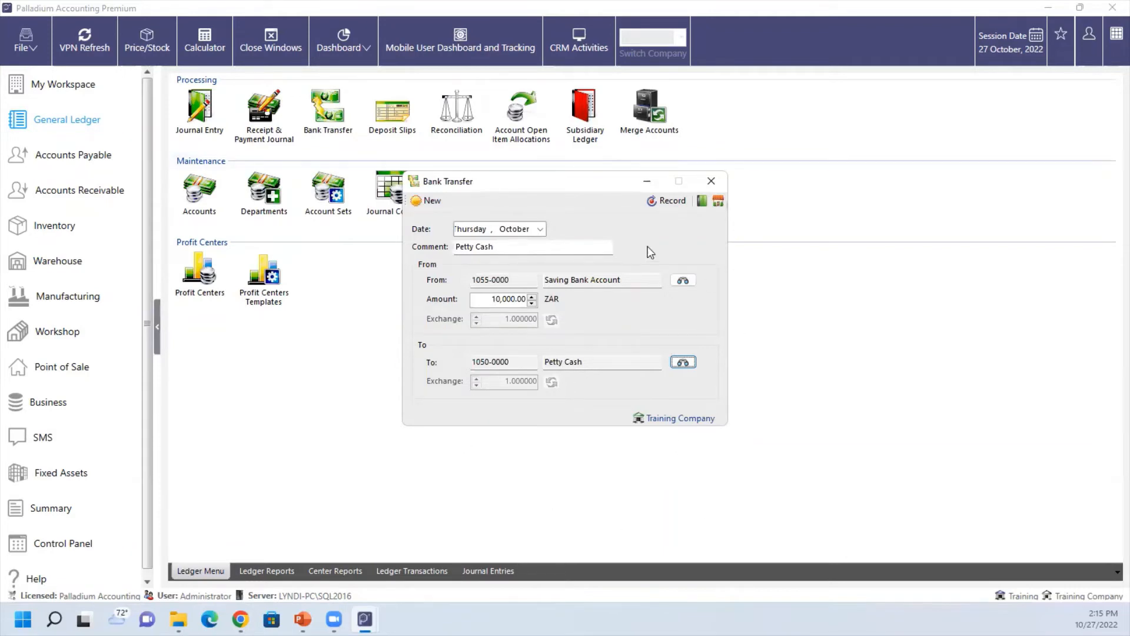
click(677, 200)
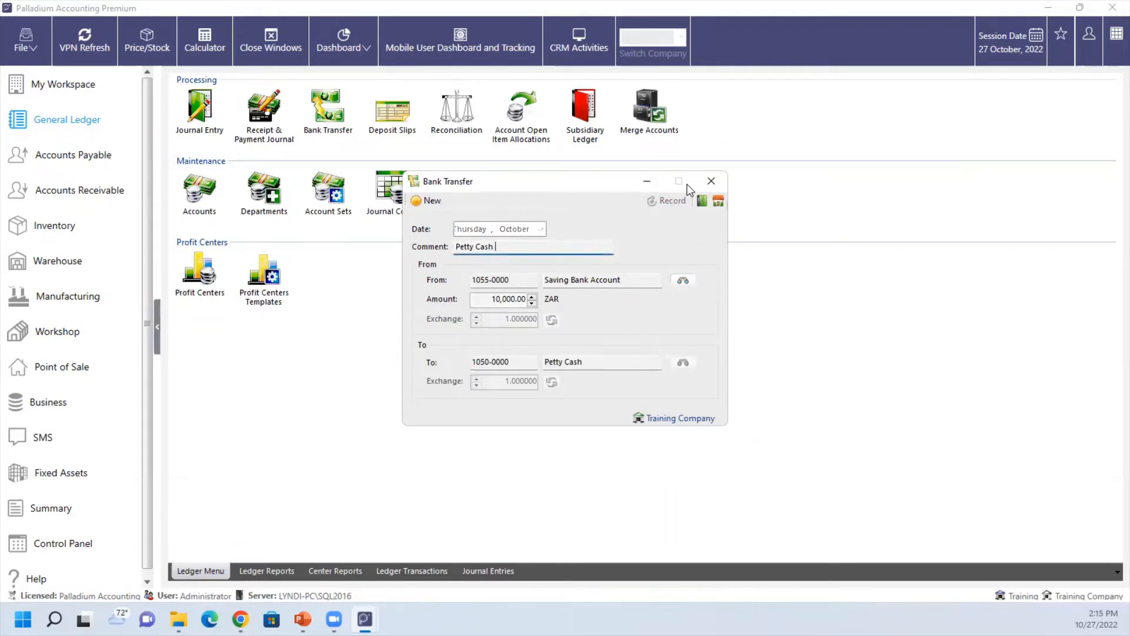
click(711, 181)
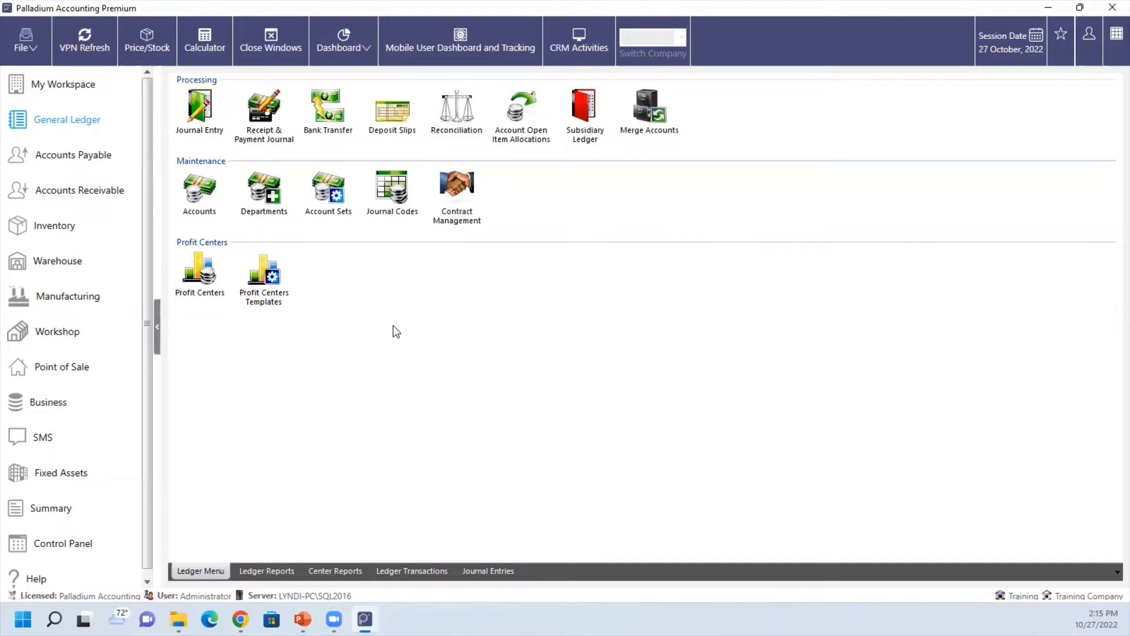
- Start a journal entry with a GL line for 2120-0000 Bank Loan - Current Portion, debiting 500
double_click(198, 106)
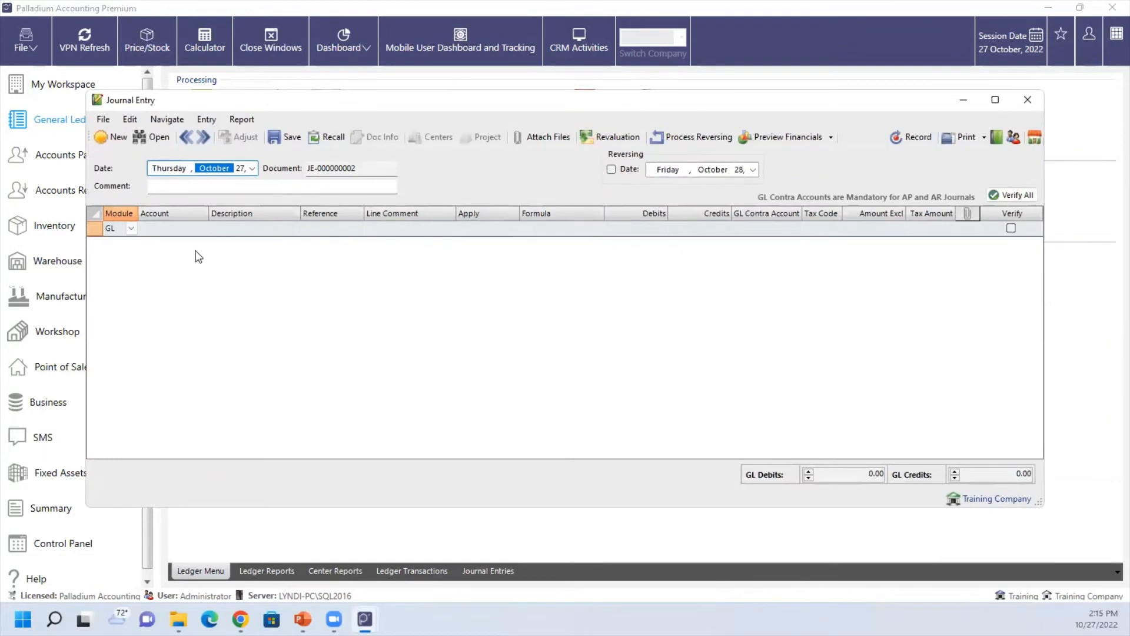
click(132, 229)
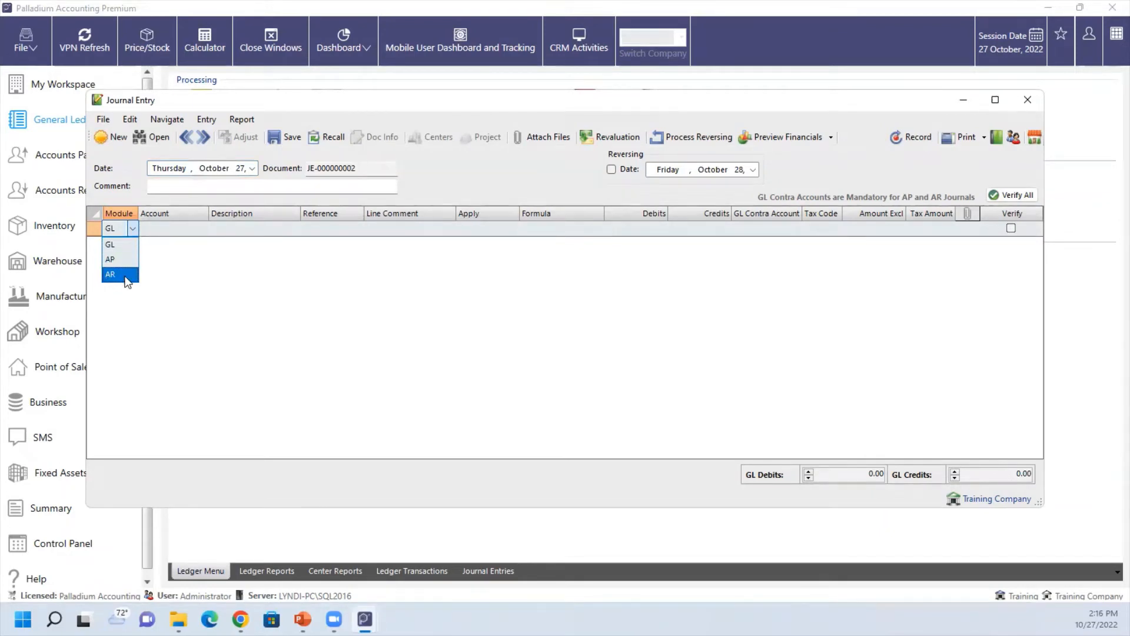
click(121, 242)
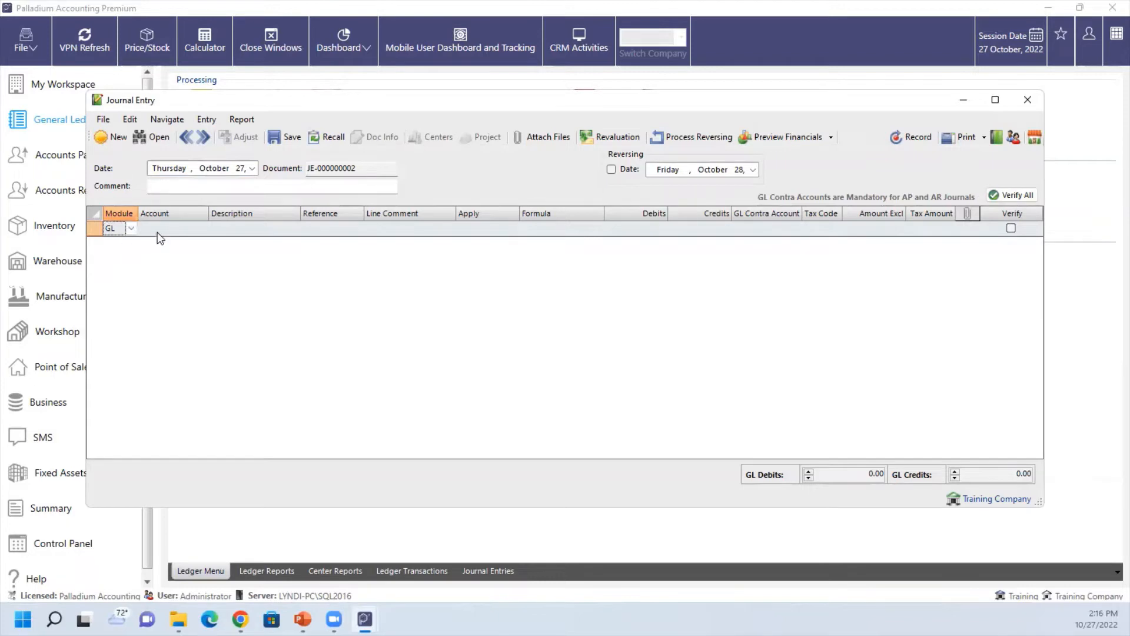
click(157, 229)
click(202, 229)
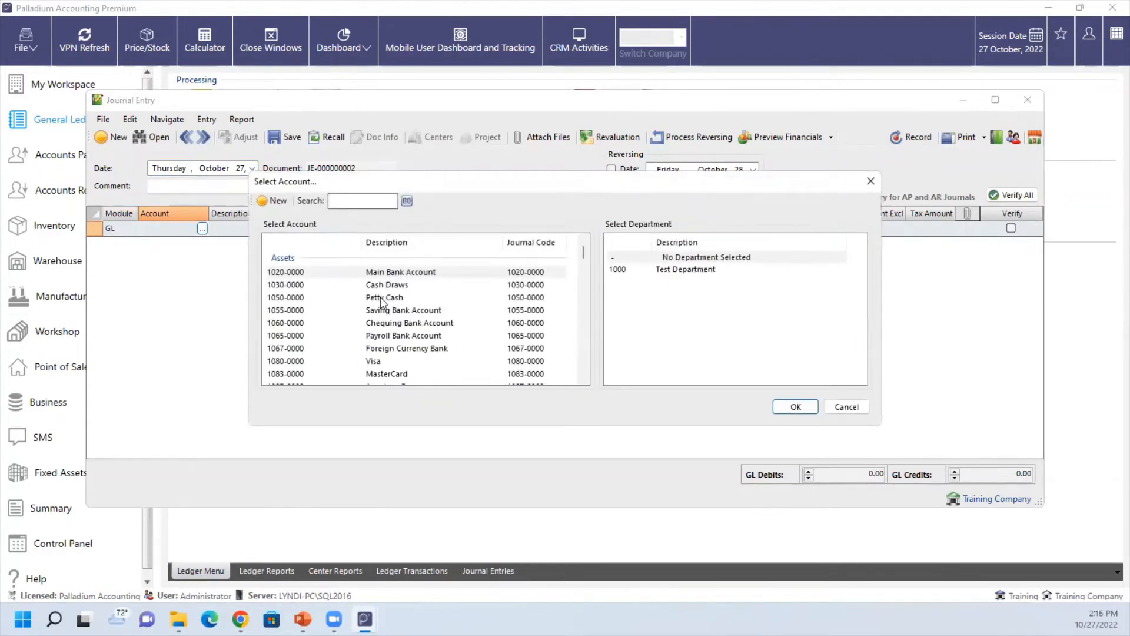
scroll(400, 353, down, 3)
scroll(402, 353, down, 3)
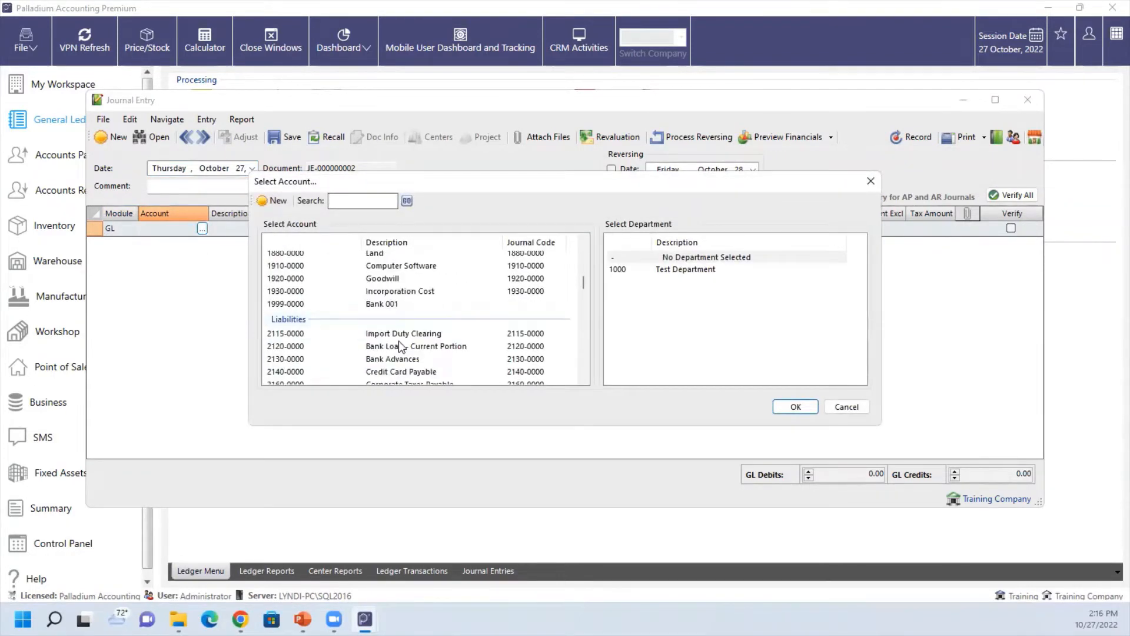
double_click(399, 345)
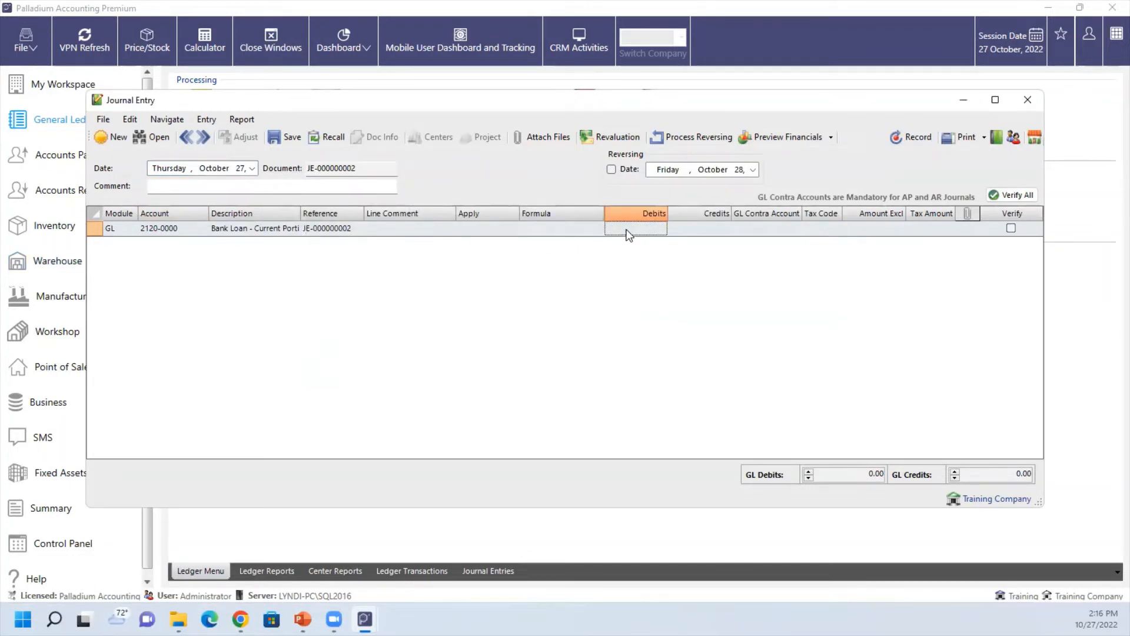
text(500)
key(Tab)
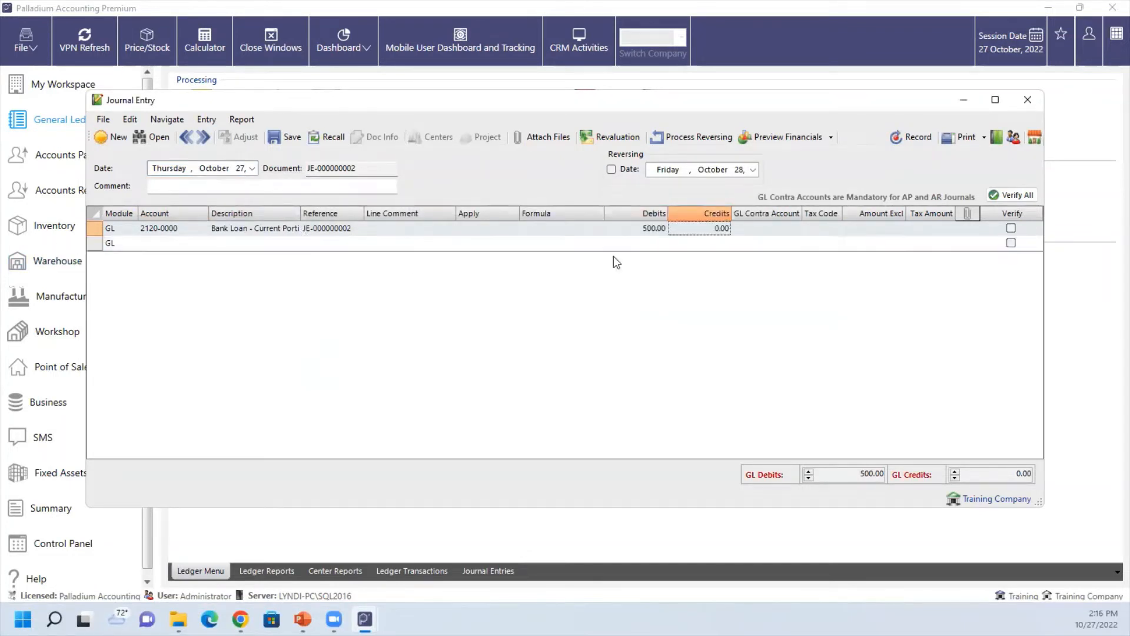
key(Tab)
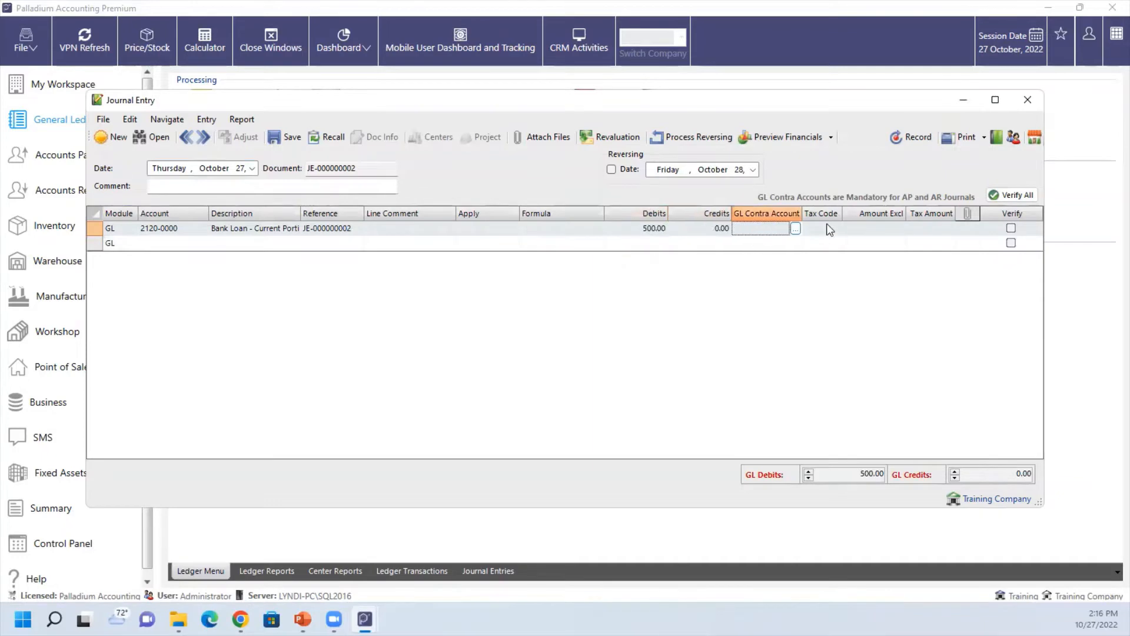
- Assign 1067-0000 Foreign Currency Bank as the bank loan line's contra account and mark the line as verified
click(795, 230)
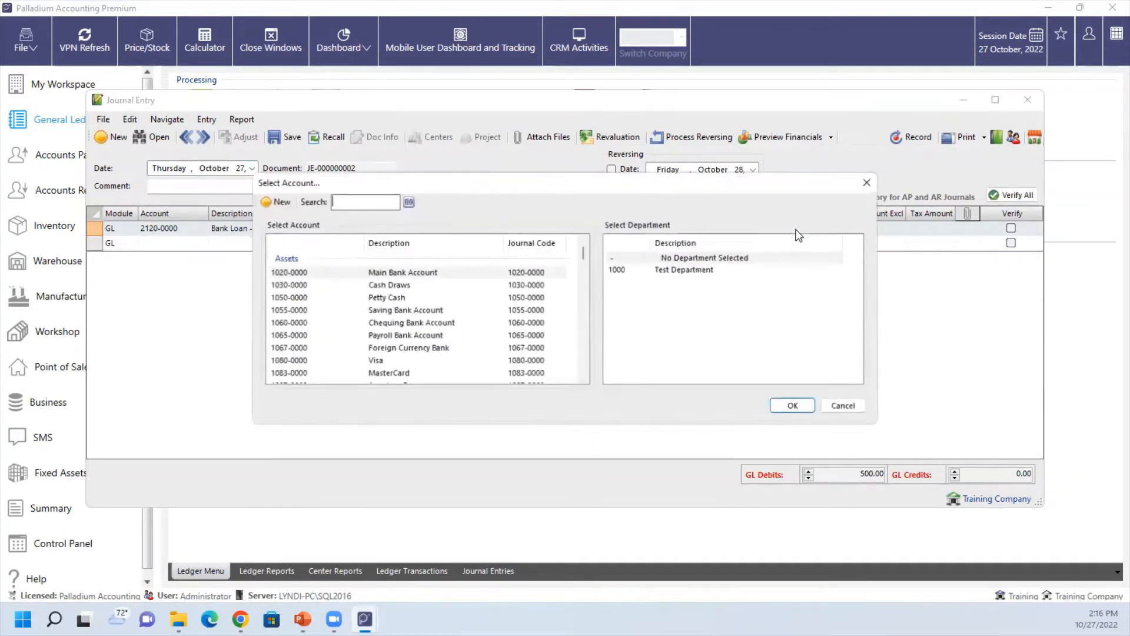
double_click(397, 349)
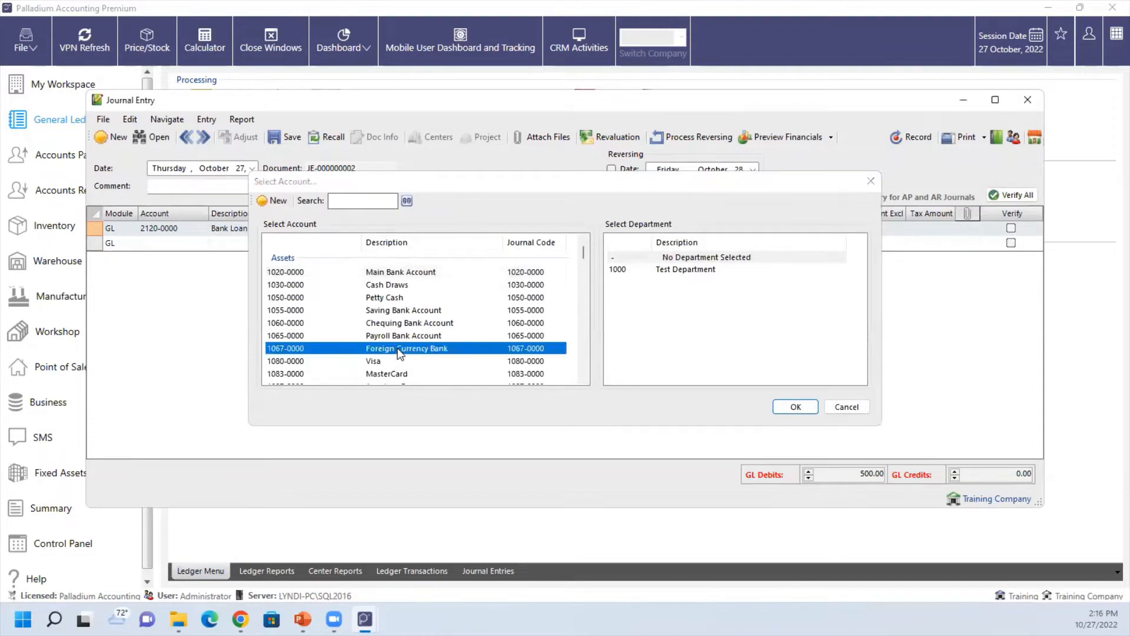
click(1011, 229)
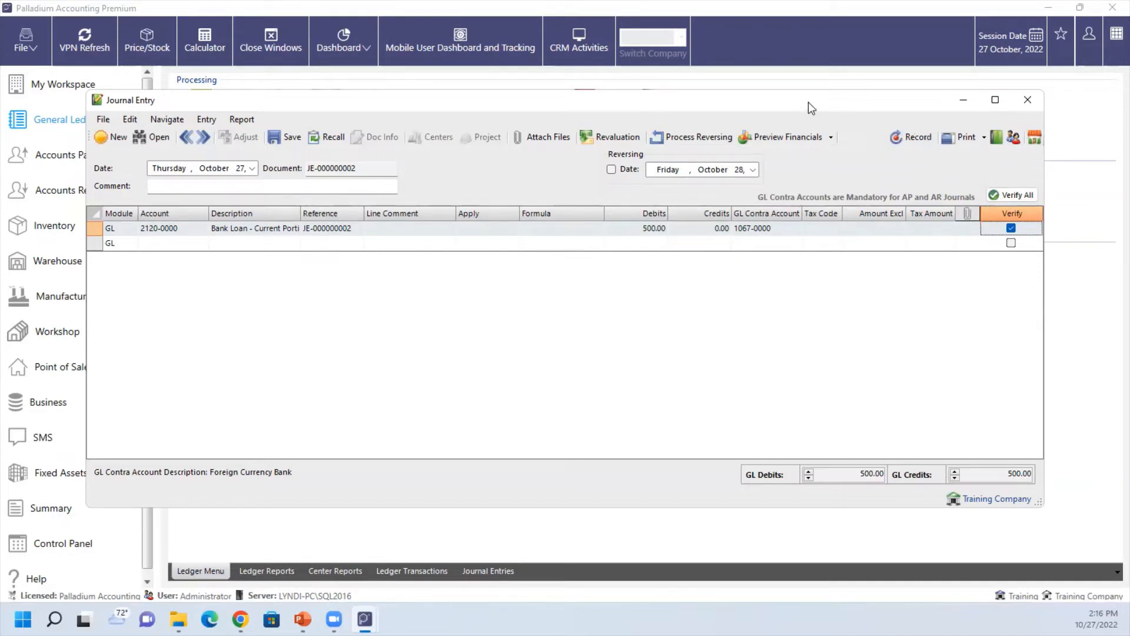
- Preview the journal's effect on the income statement from 01 March 2022 to 27 October 2022, and close the preview
click(808, 138)
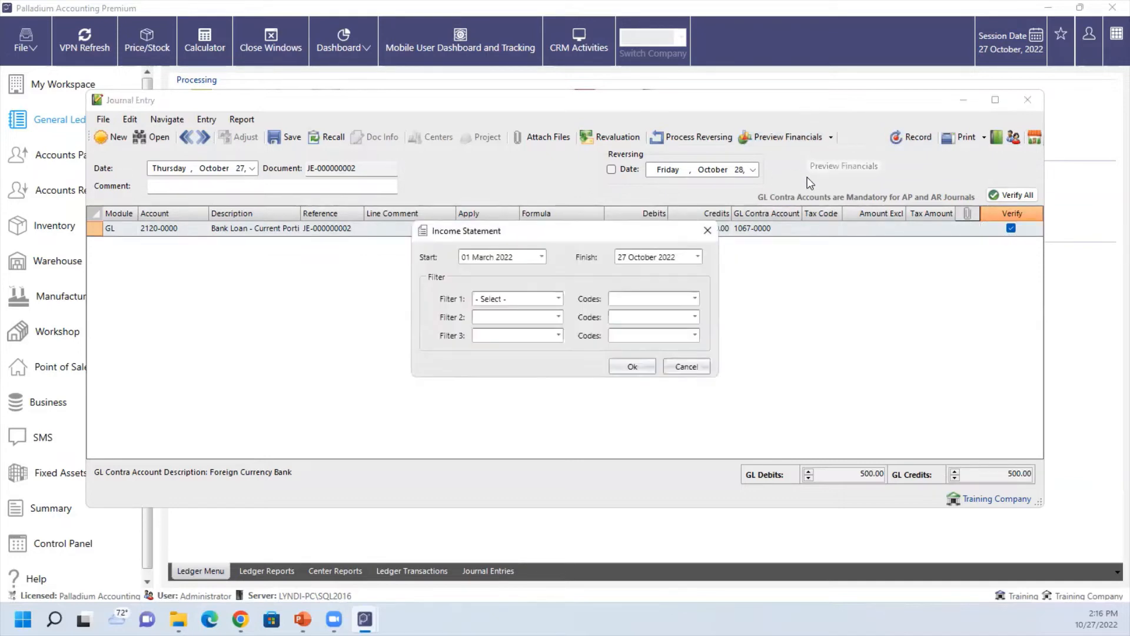
click(635, 368)
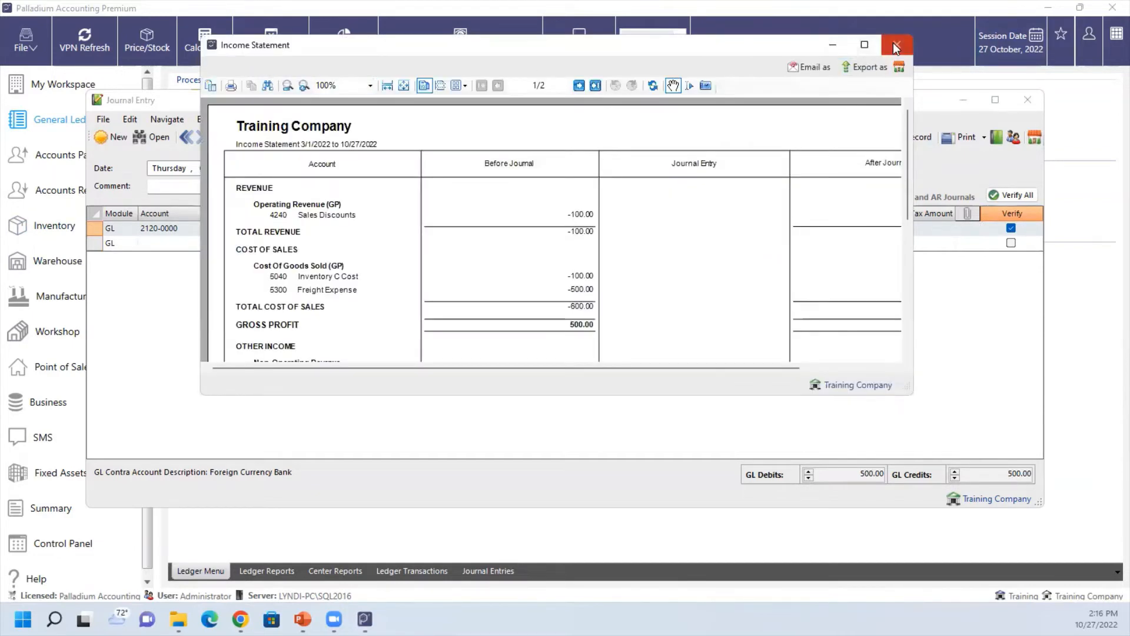
click(895, 48)
click(807, 135)
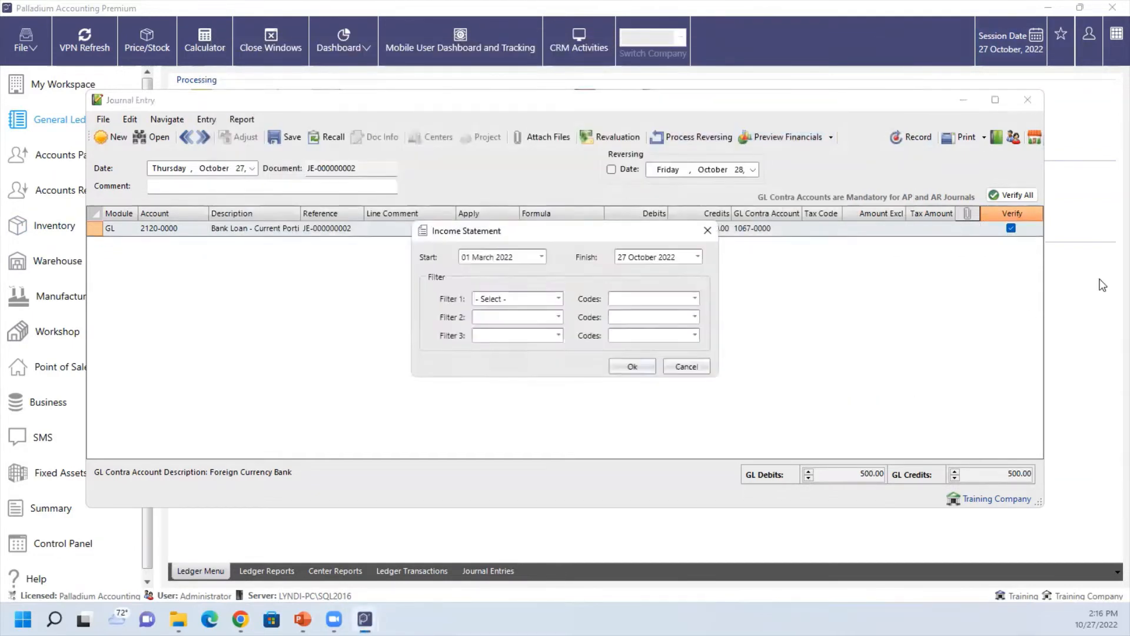
click(707, 231)
- Preview the trial balance as at 27 October 2022, examine its before, journal entry and after columns, and close it
click(831, 137)
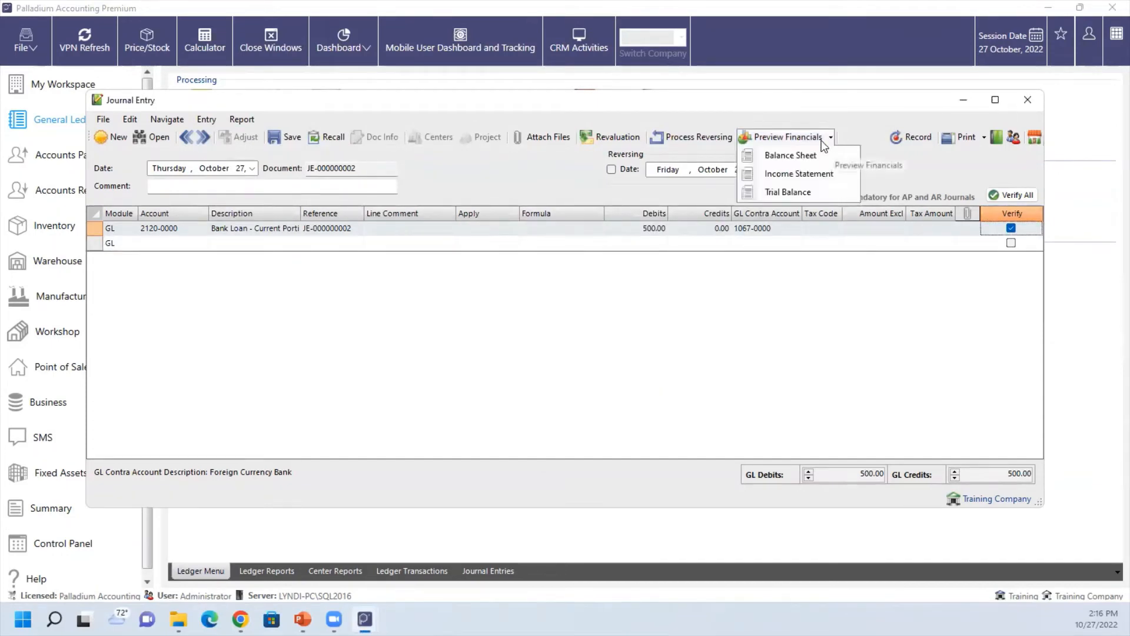
click(795, 192)
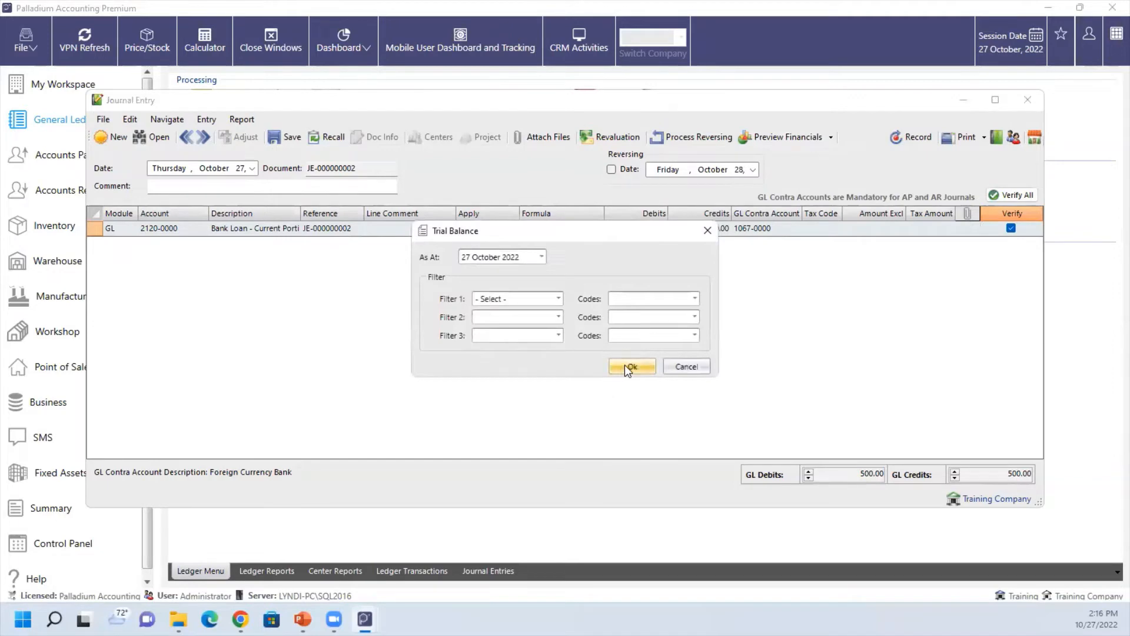
click(627, 367)
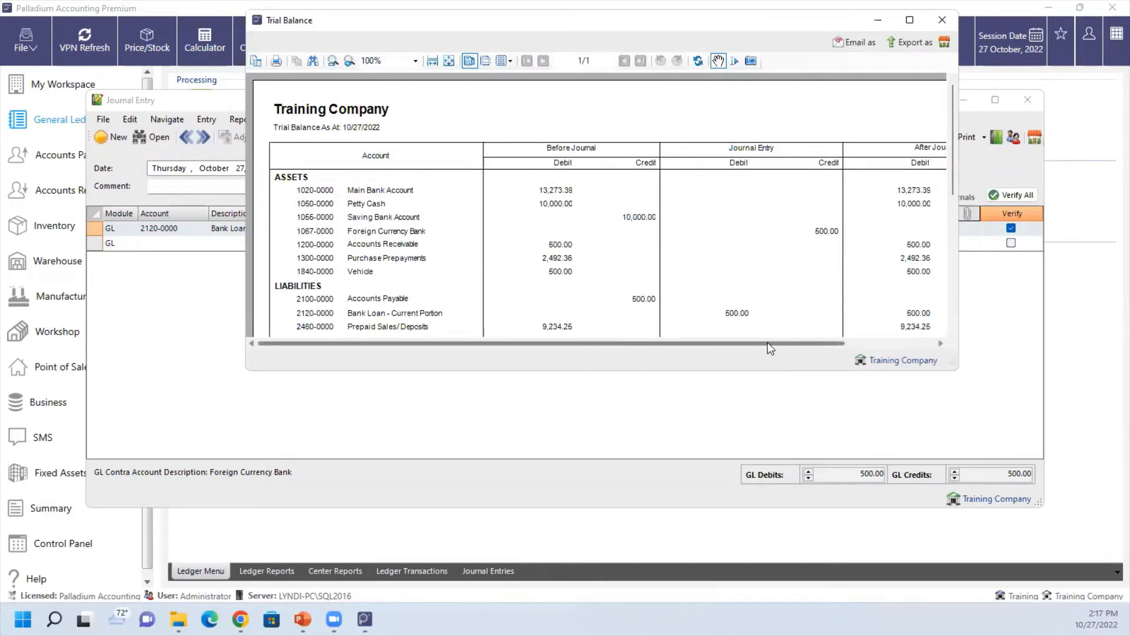
drag(781, 343, 864, 343)
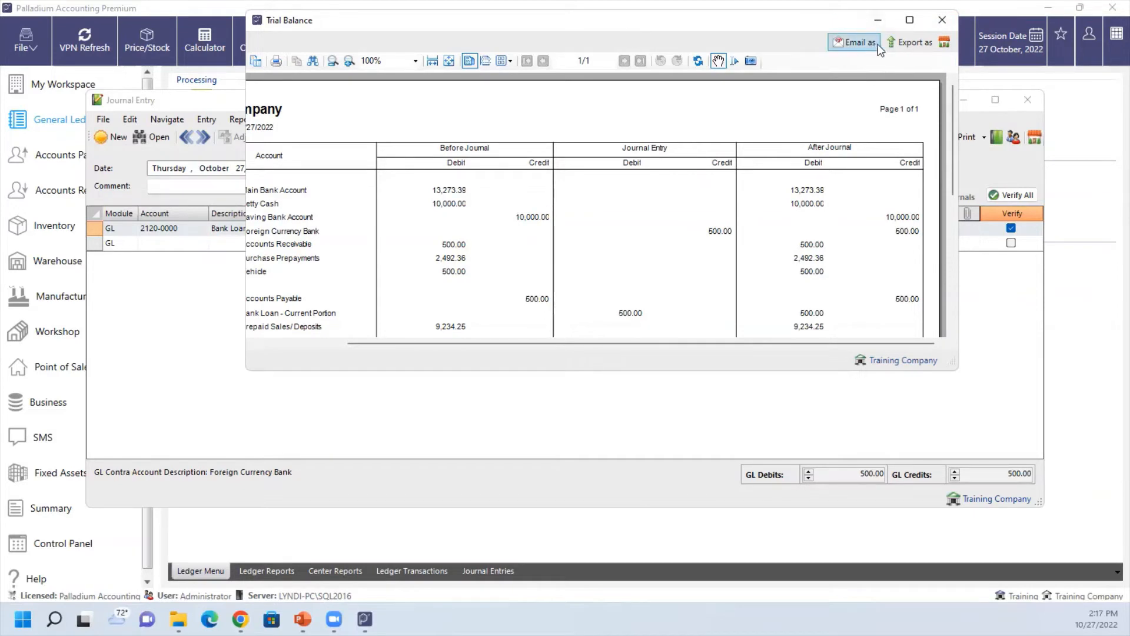
click(941, 22)
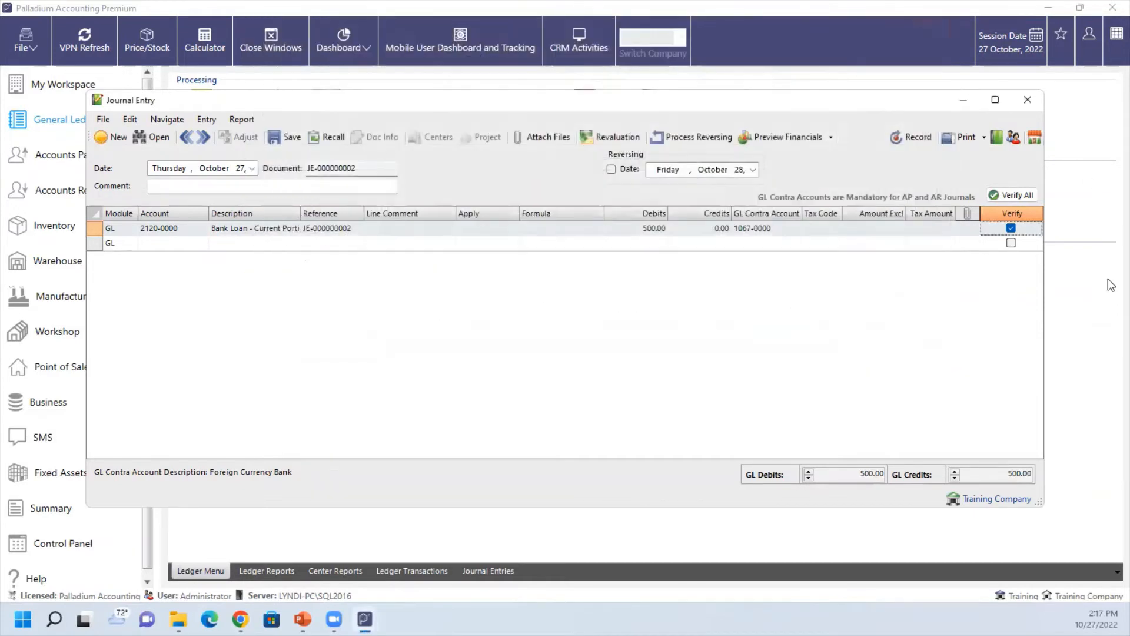
- Add the comment Journal to the bank loan journal entry and record it
click(911, 140)
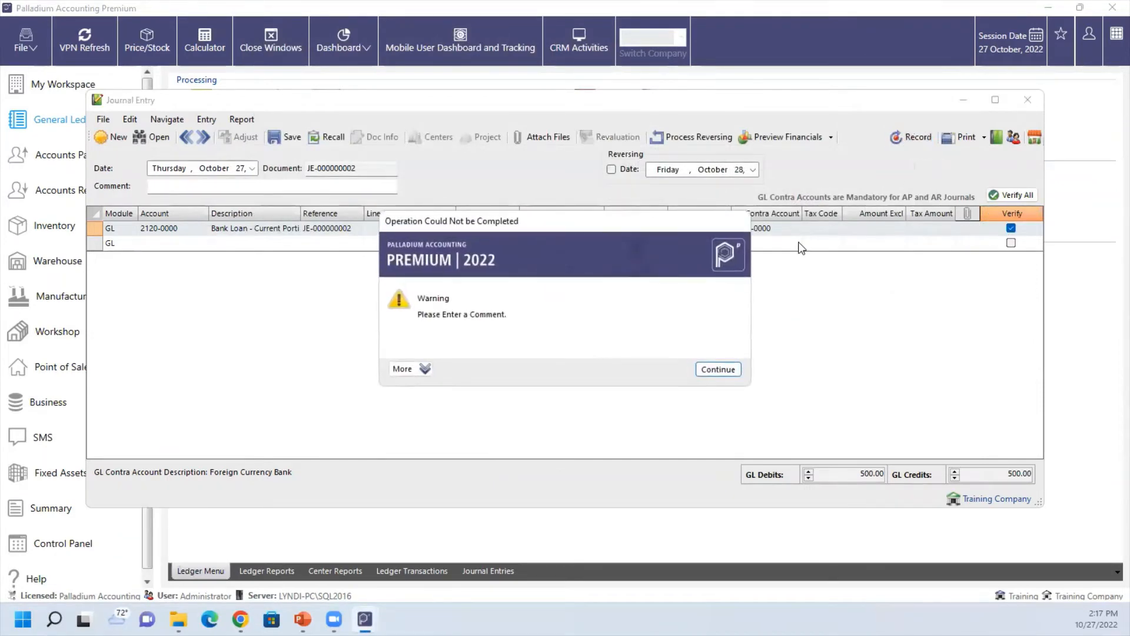
click(718, 369)
click(241, 187)
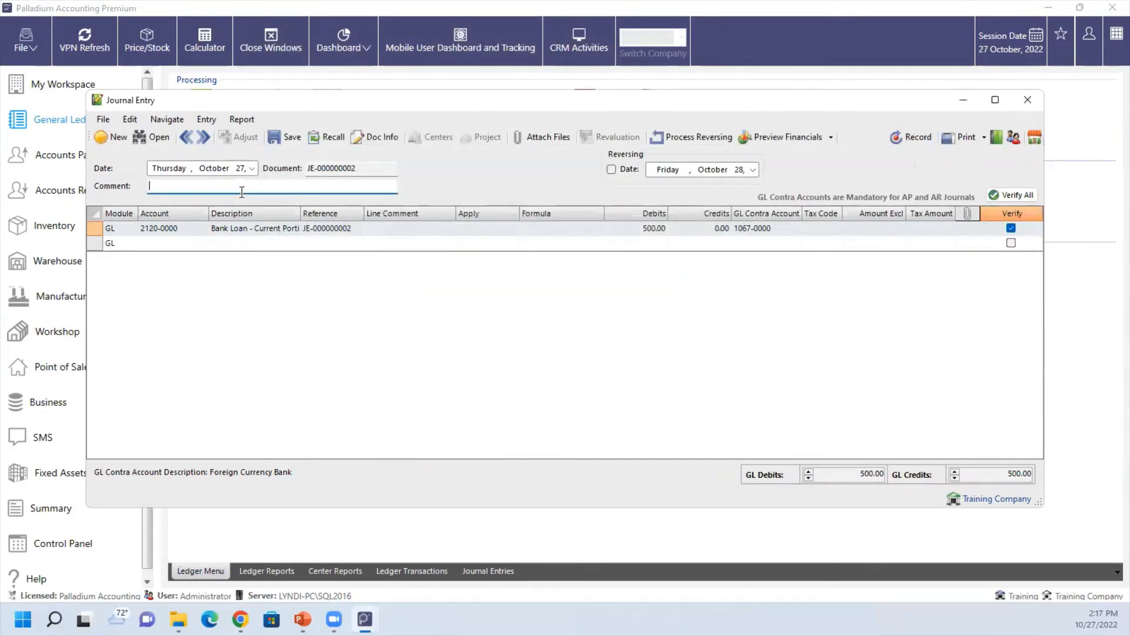
text(Journal)
click(910, 140)
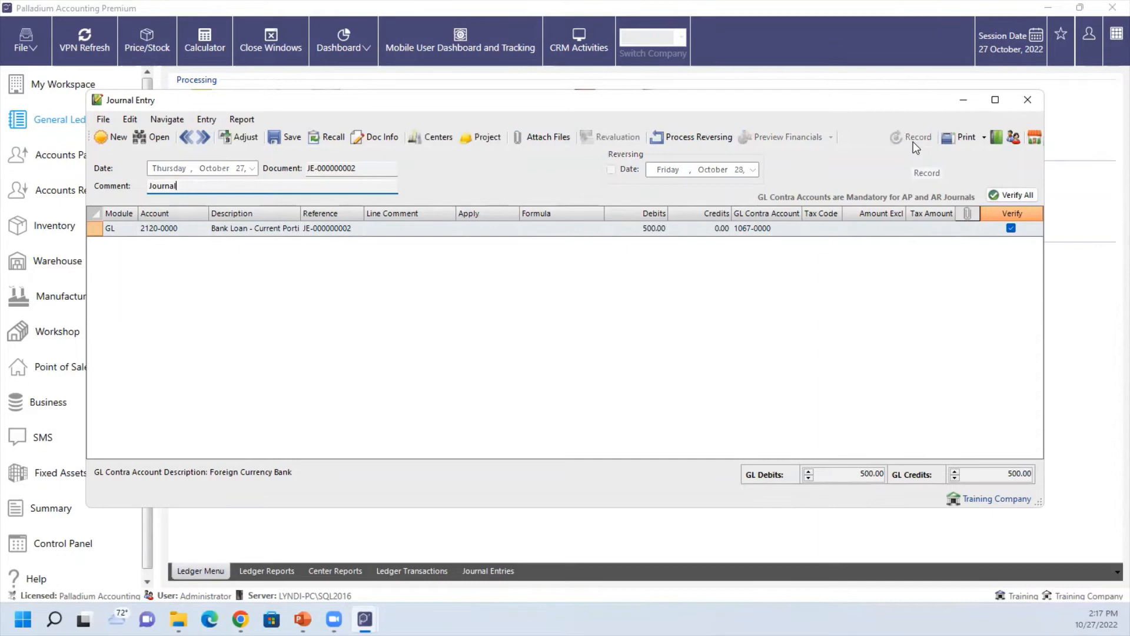
- Save the recorded bank loan journal entry as a reusable entry named Salaries
click(965, 138)
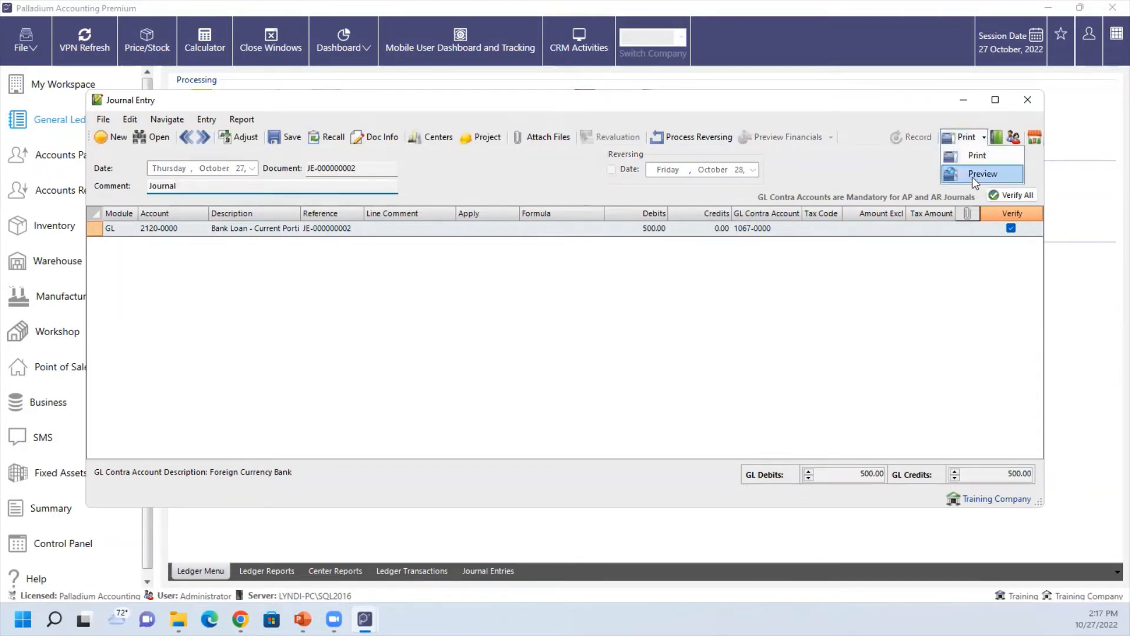
click(892, 163)
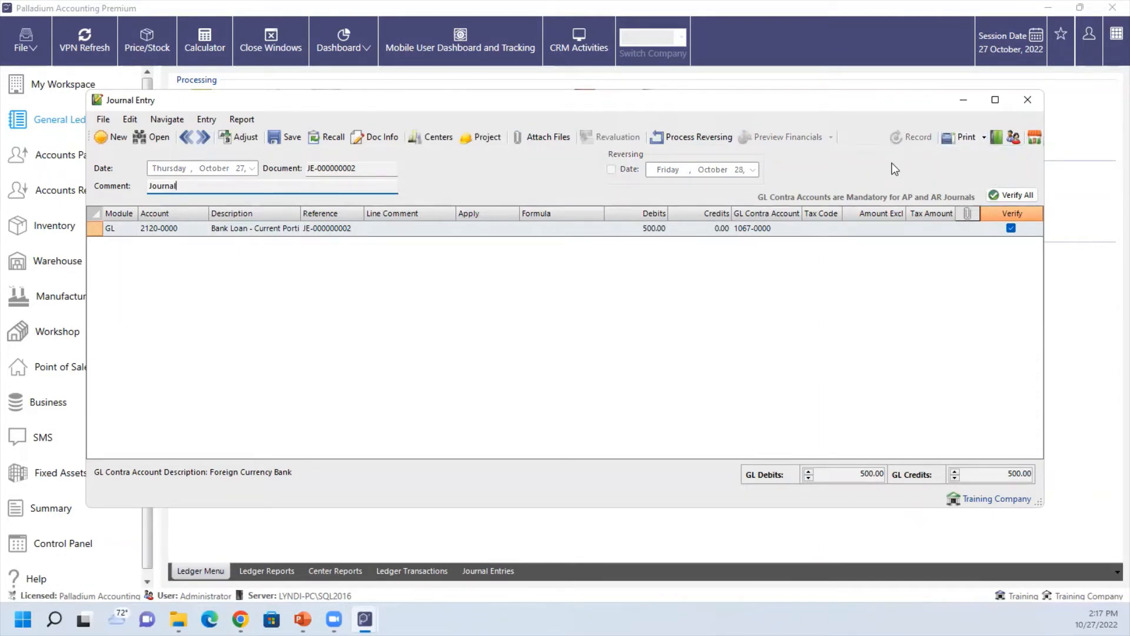
click(290, 140)
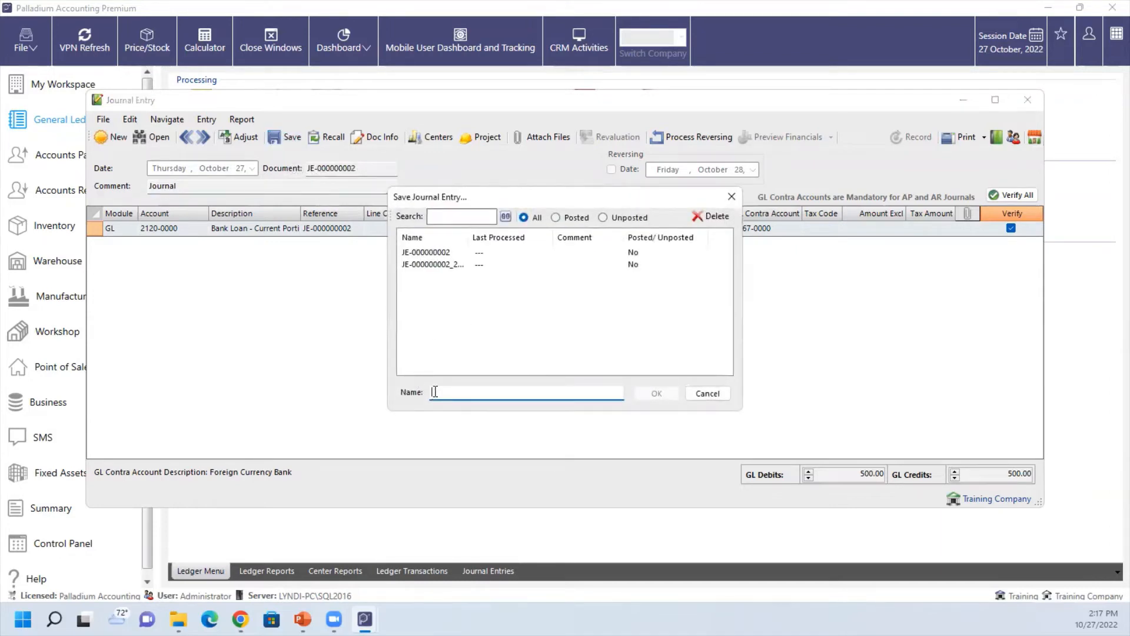
text(Salaries)
click(654, 395)
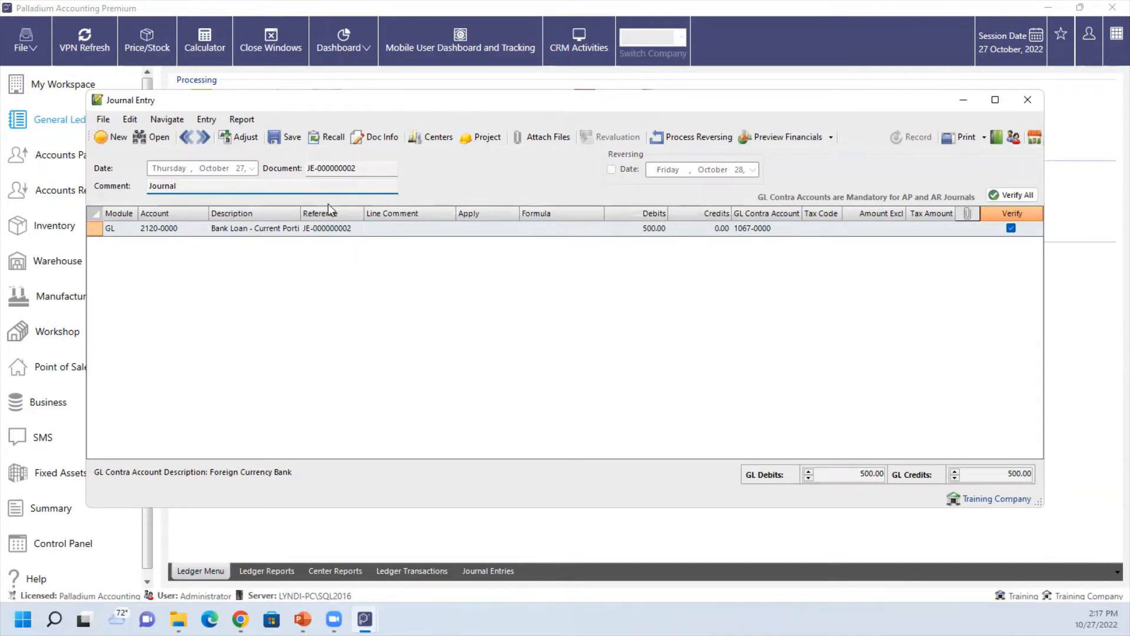
- Recall the saved Salaries journal entry, and close the journal while discarding the recalled transaction
click(330, 138)
click(445, 276)
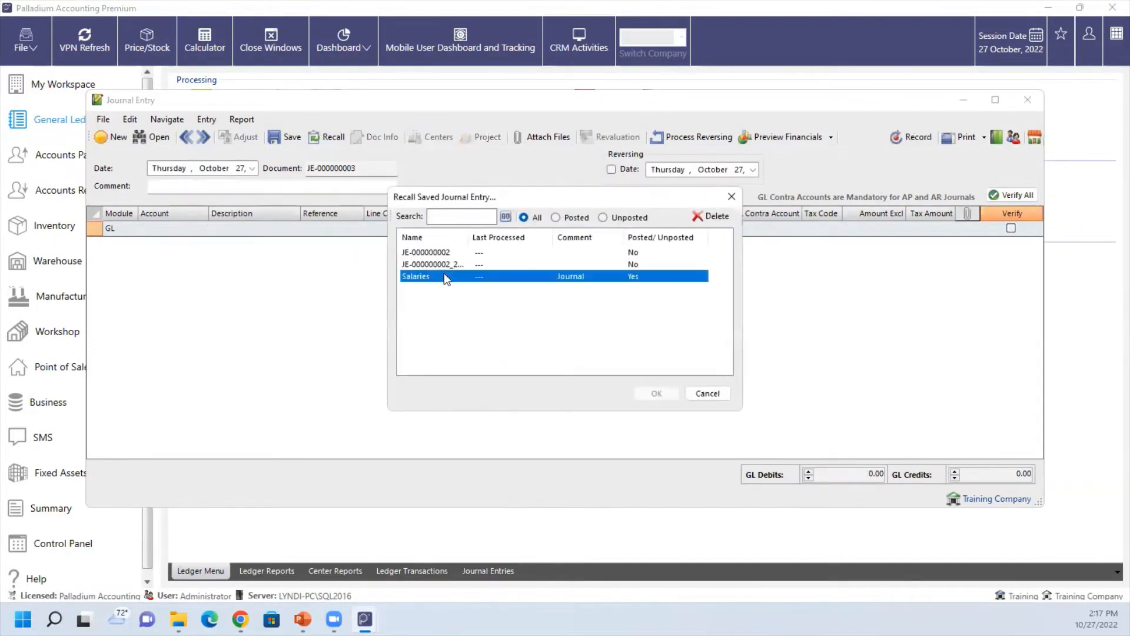
double_click(444, 276)
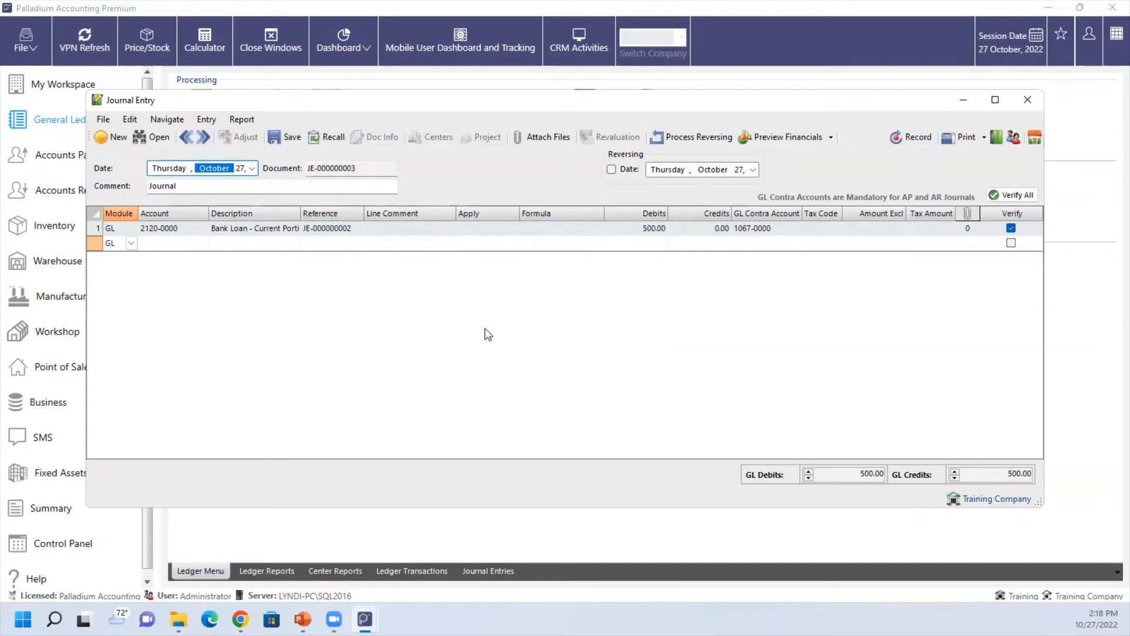
click(1037, 100)
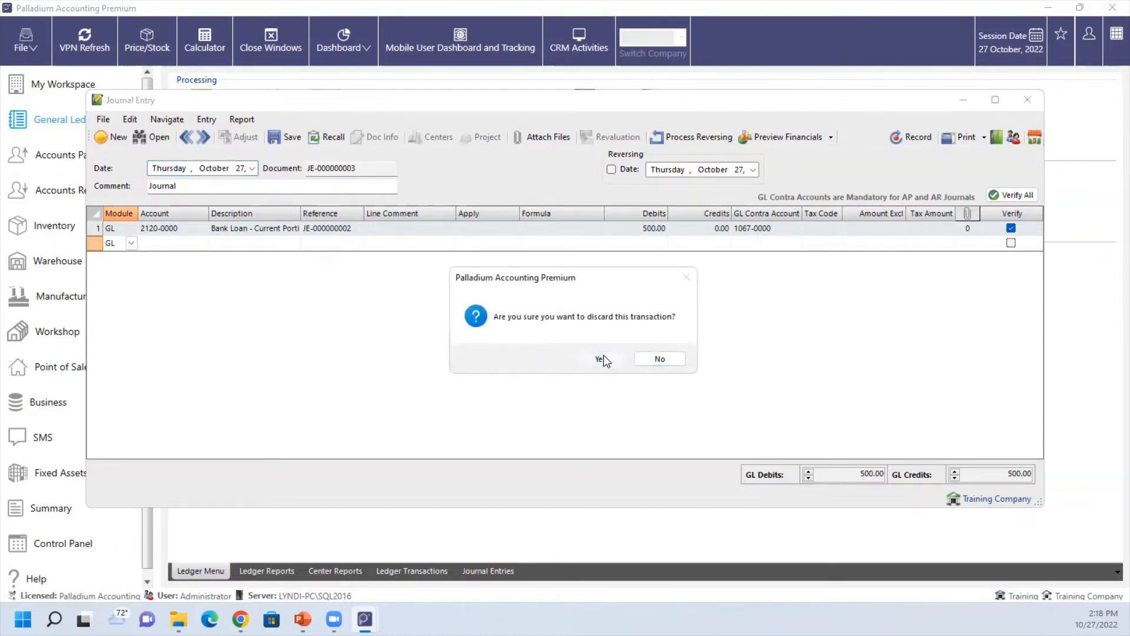
click(602, 356)
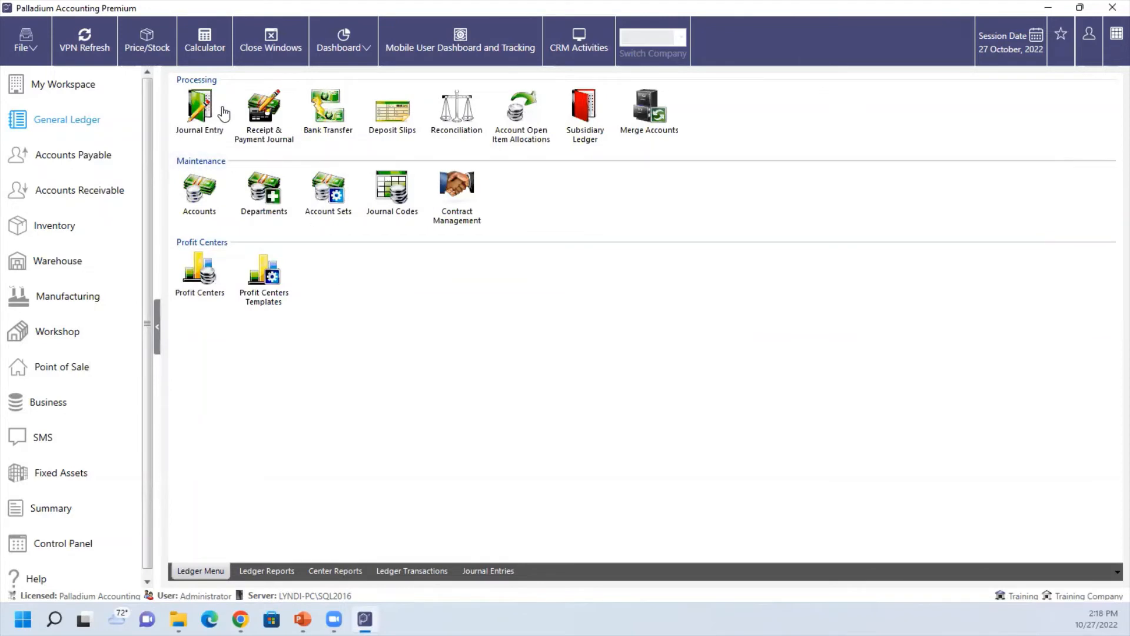
- Open the Receipt & Payment Journal and select 1020-0000 Main Bank Account as its bank
click(262, 113)
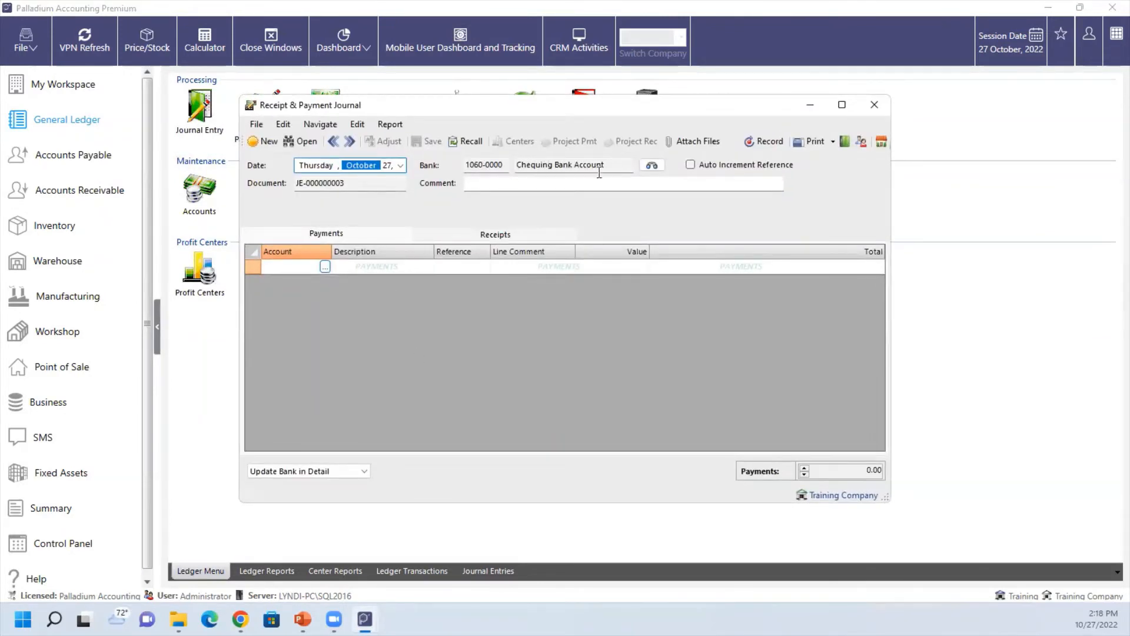
click(652, 163)
double_click(565, 272)
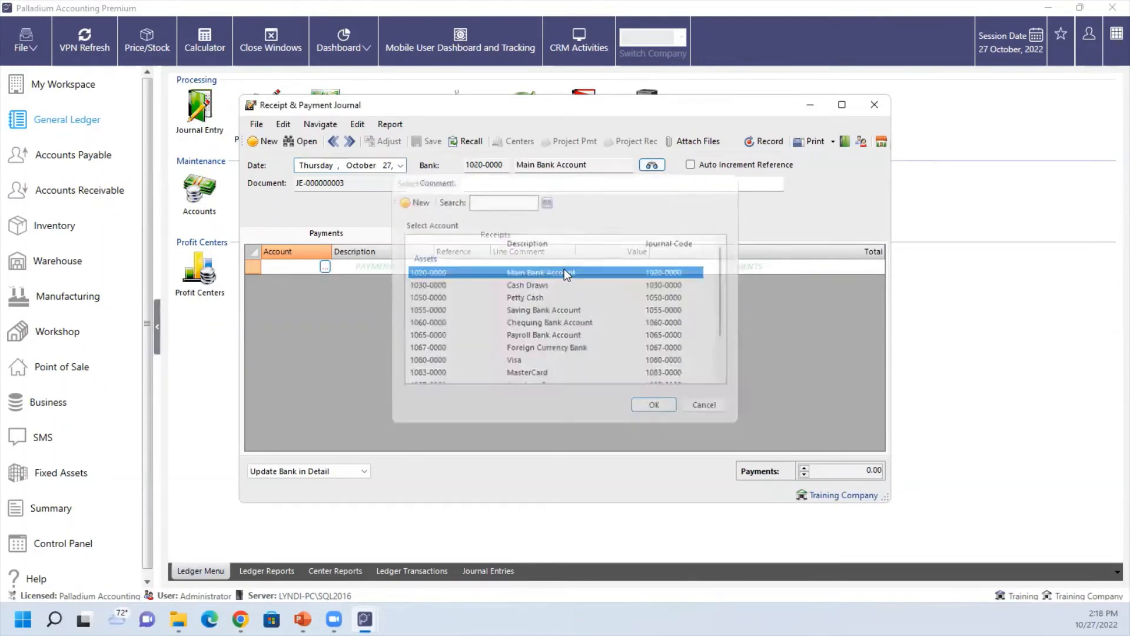
- Add a payment line for account 1910-0000 Computer Software with the line comment Computers and a value of 500.00
click(325, 266)
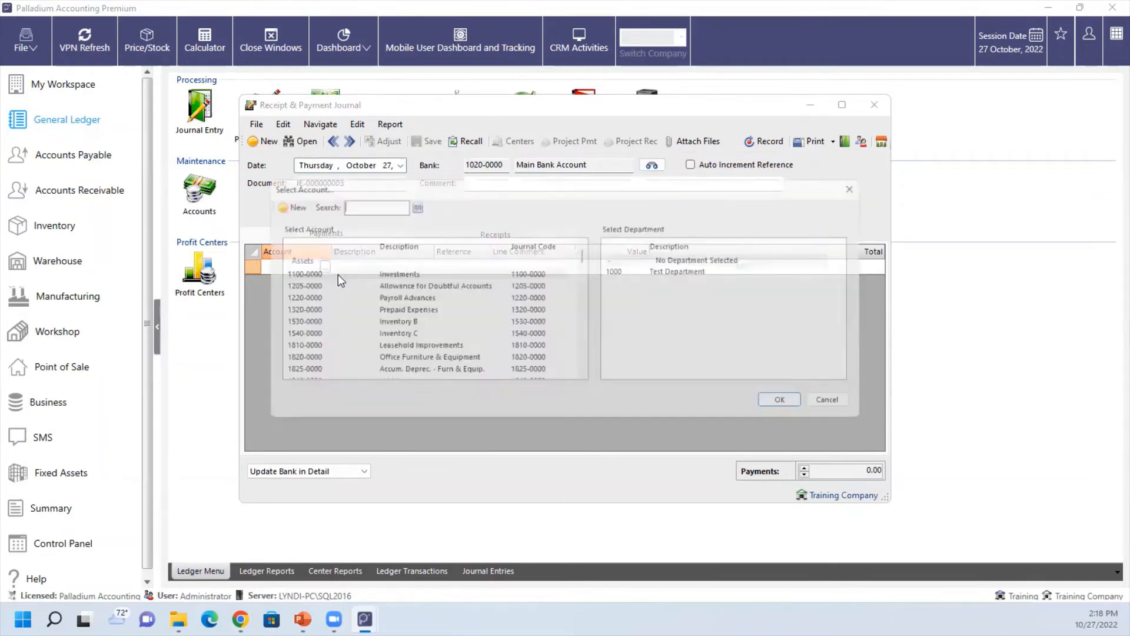
text(t)
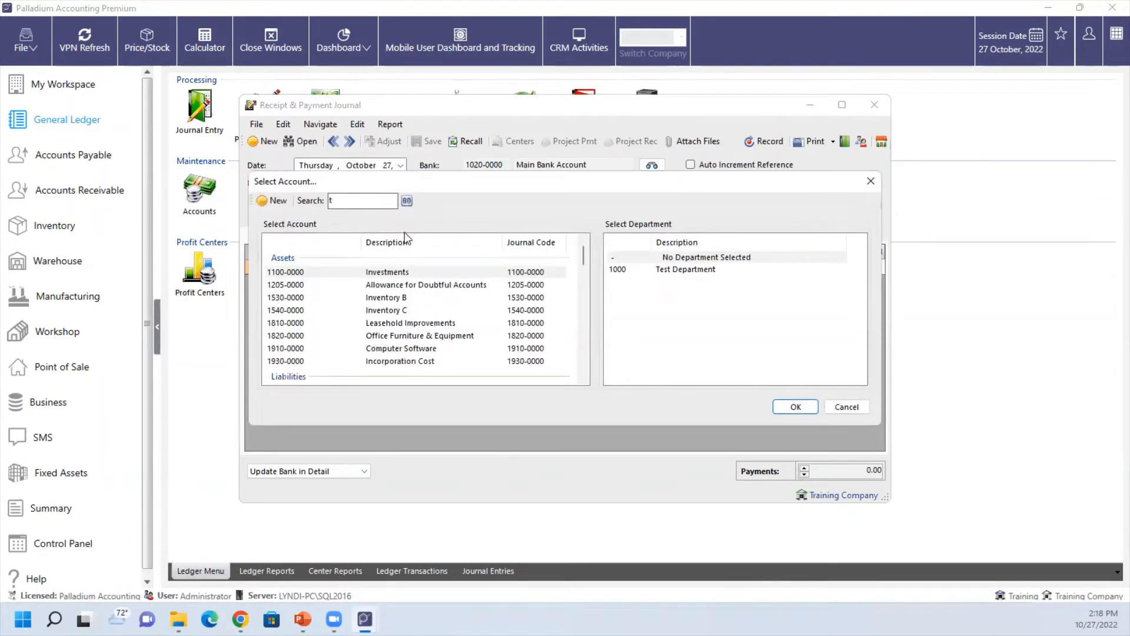
text(e)
double_click(412, 272)
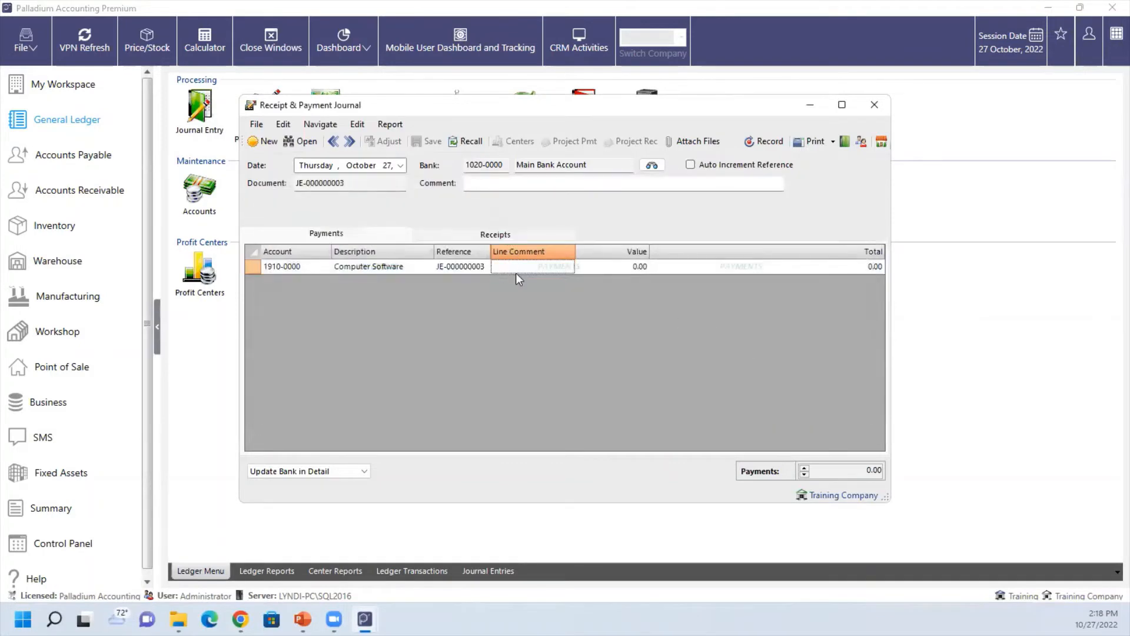
click(549, 270)
text(Computers)
key(Tab)
text(500)
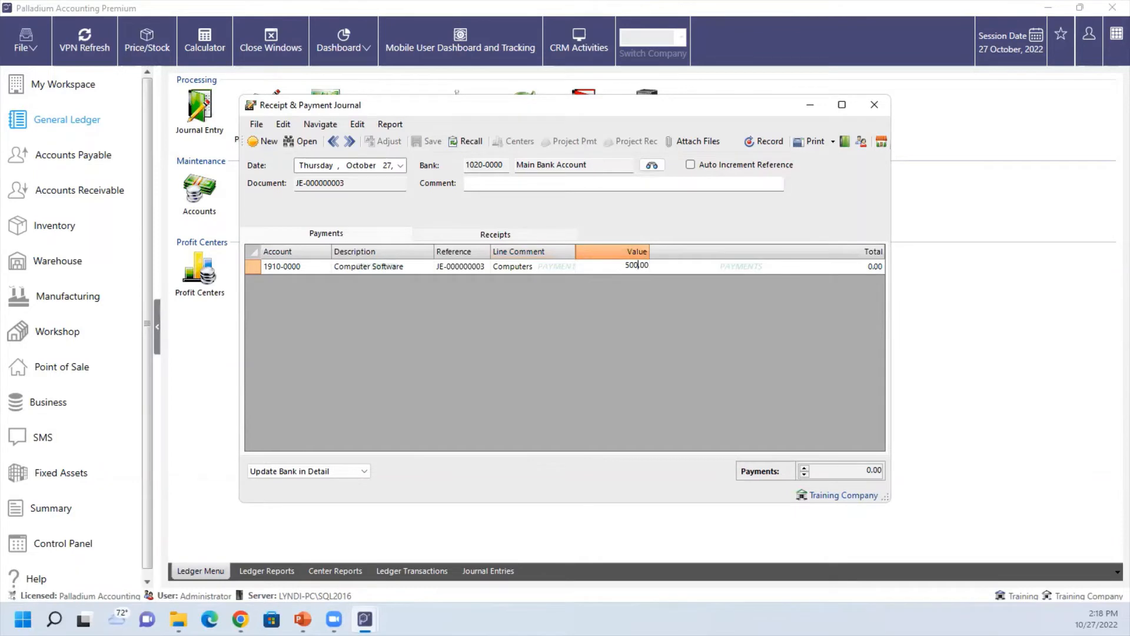
key(Tab)
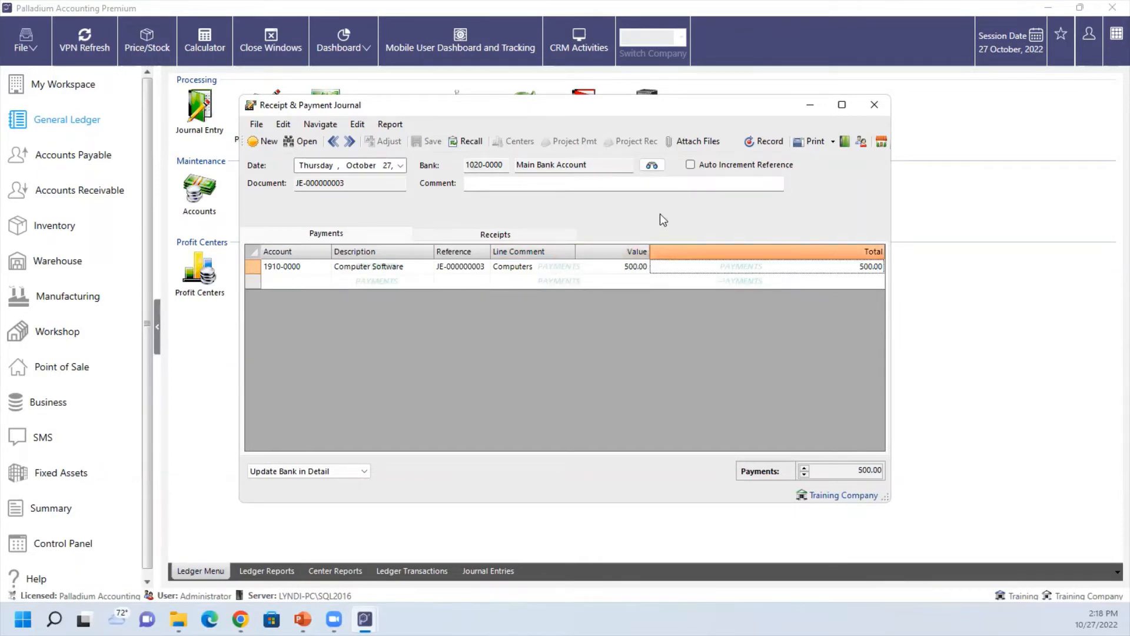
- Choose Update Bank in Detail, add the comment Bank to the computer software payment, and record it
click(302, 472)
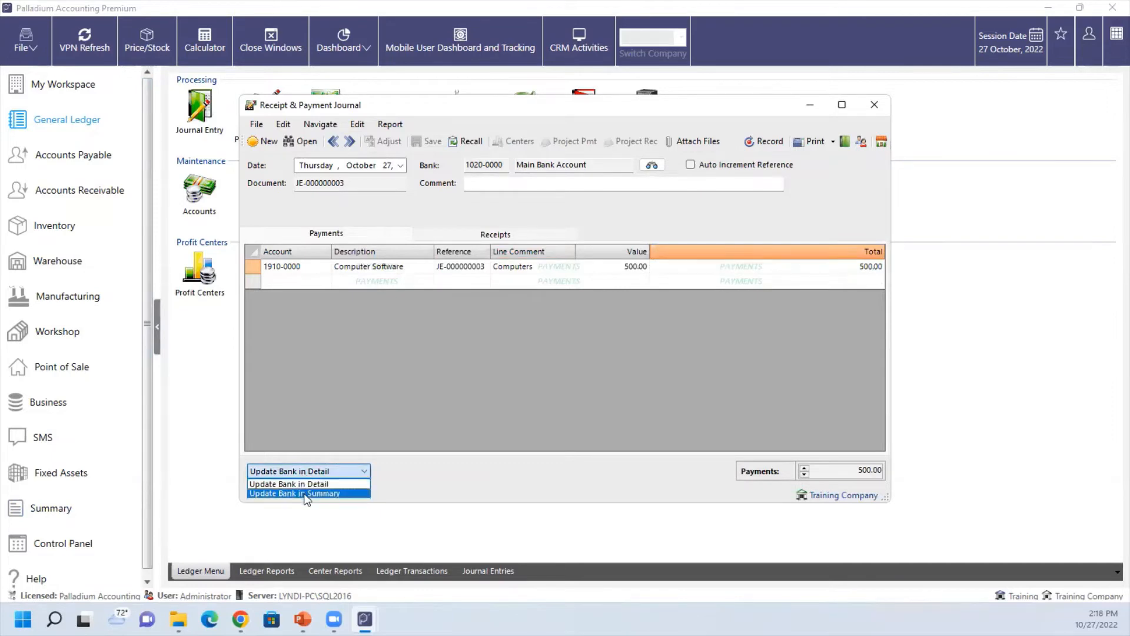
click(306, 483)
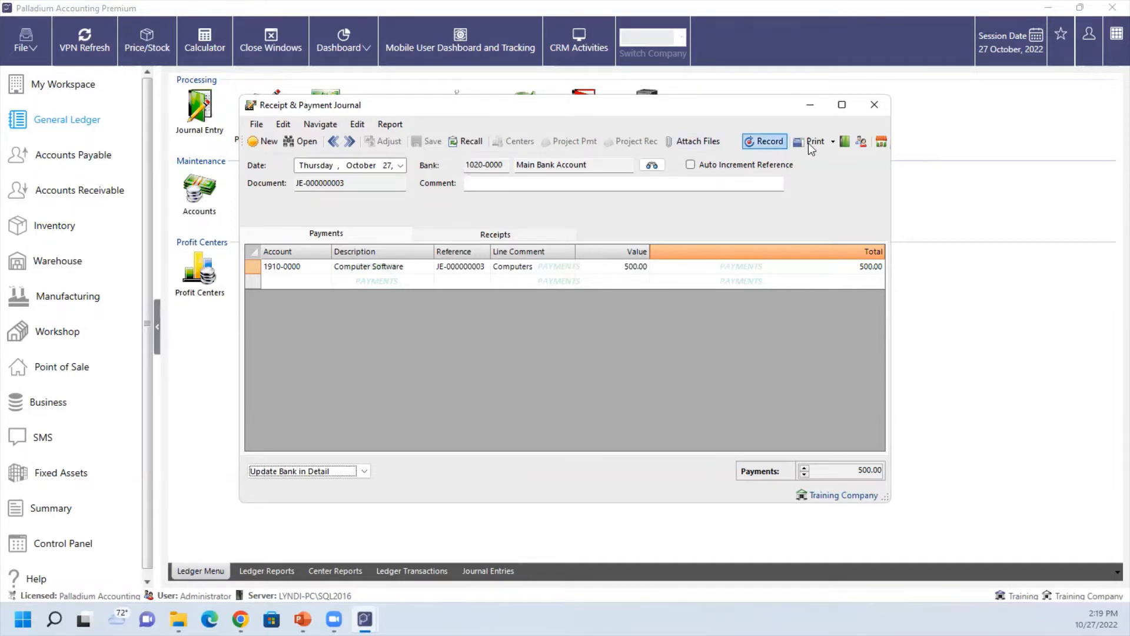
click(762, 141)
click(716, 370)
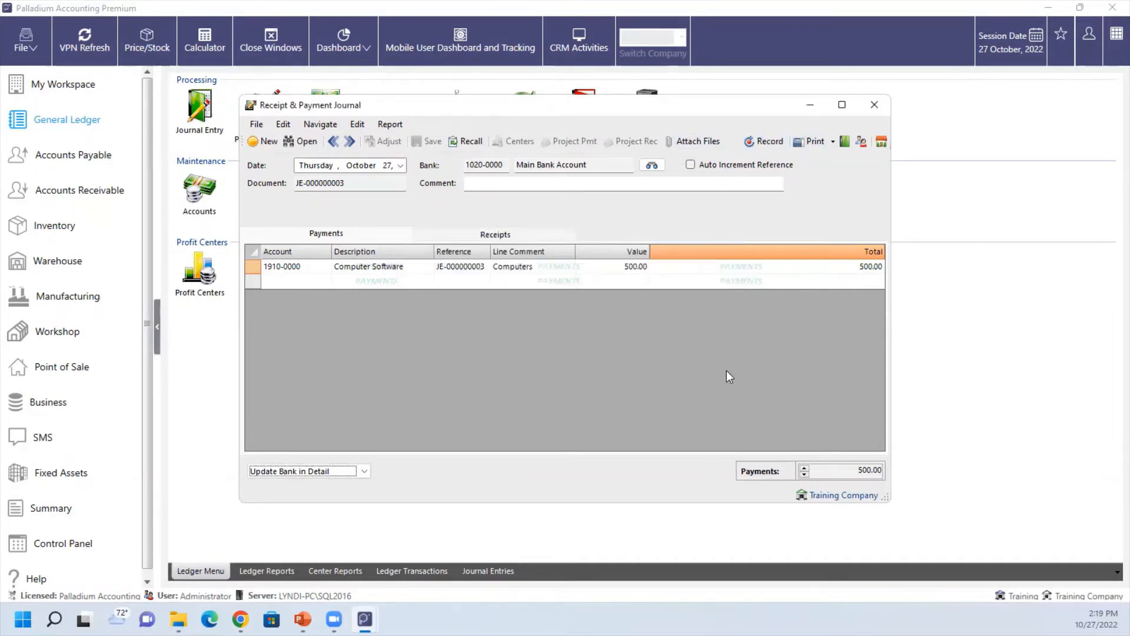
click(473, 186)
text(Bank)
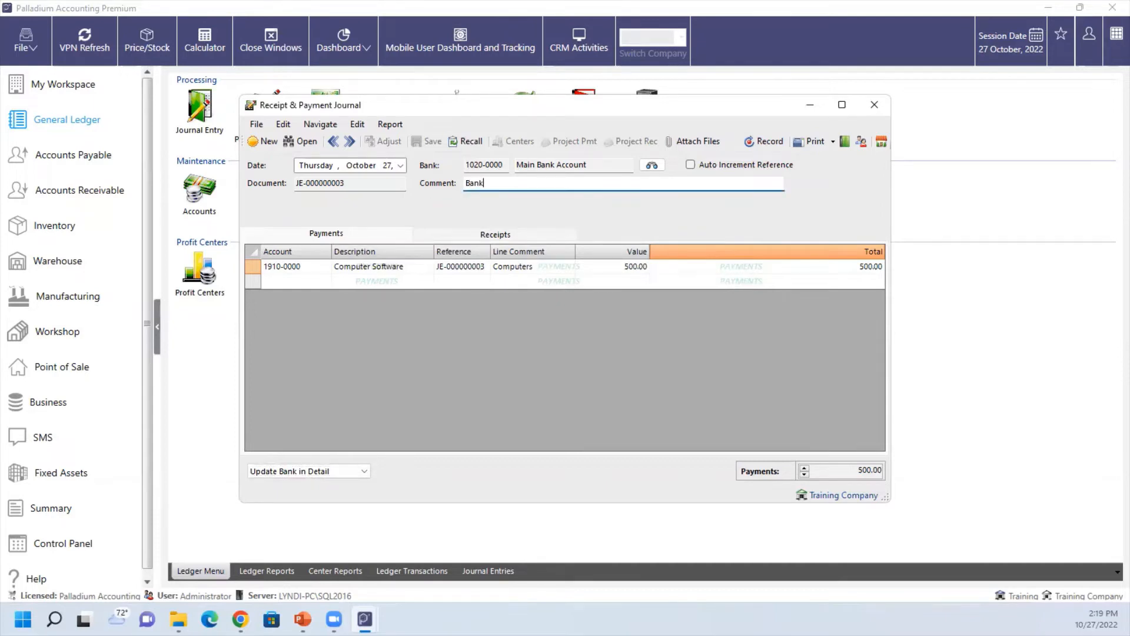
click(762, 142)
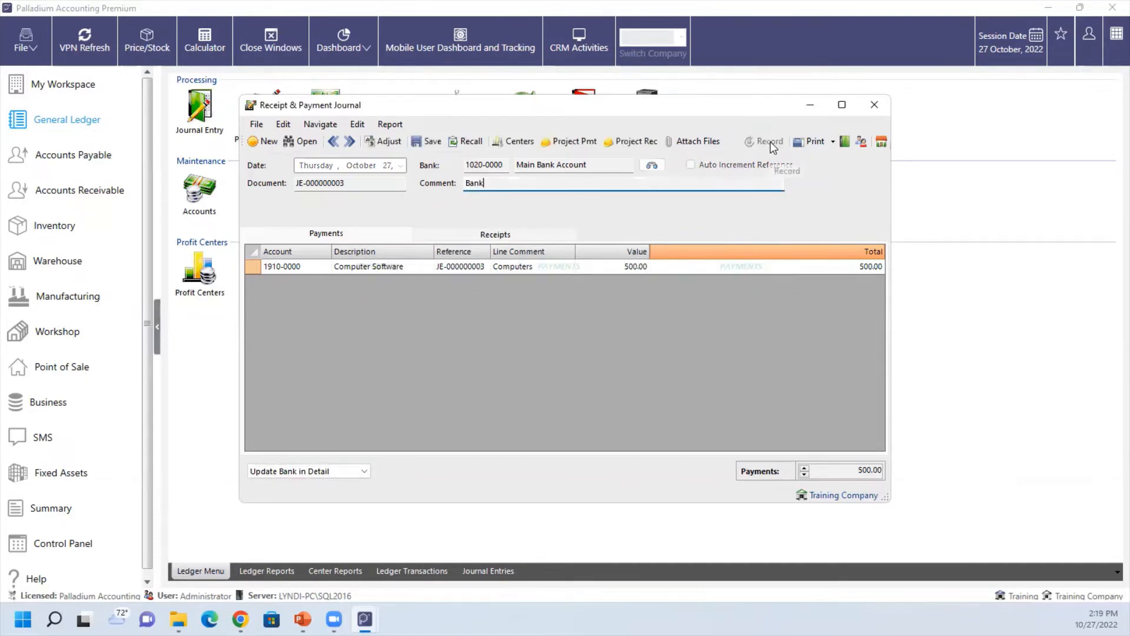
- Save the recorded computer software payment as a reusable entry named Petty Cash
click(422, 142)
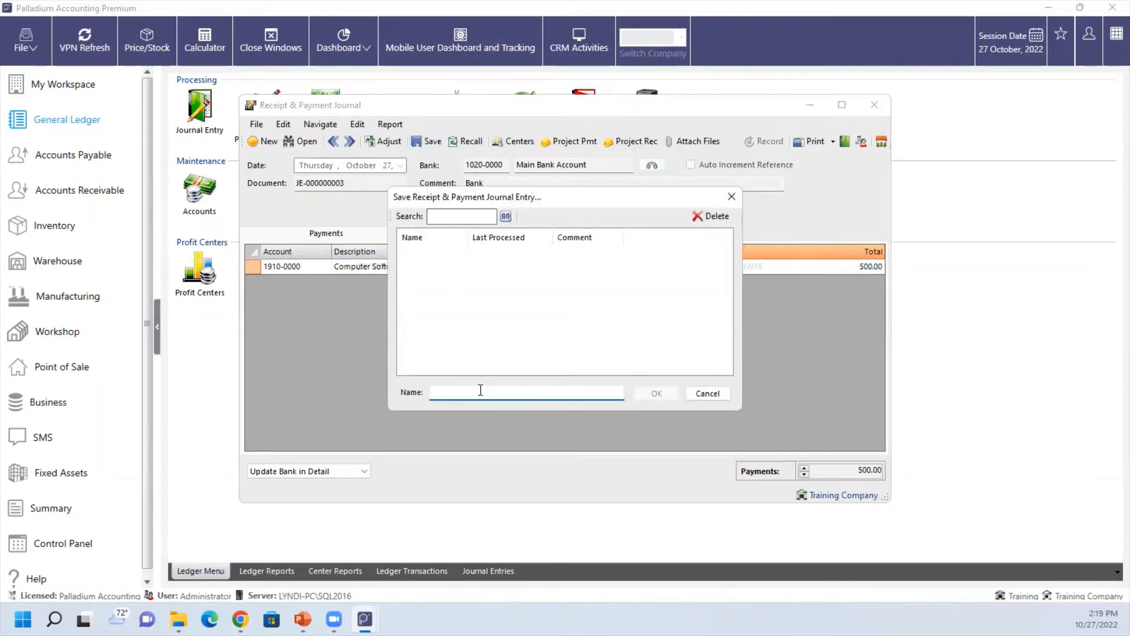
text(Petty Cash)
click(656, 394)
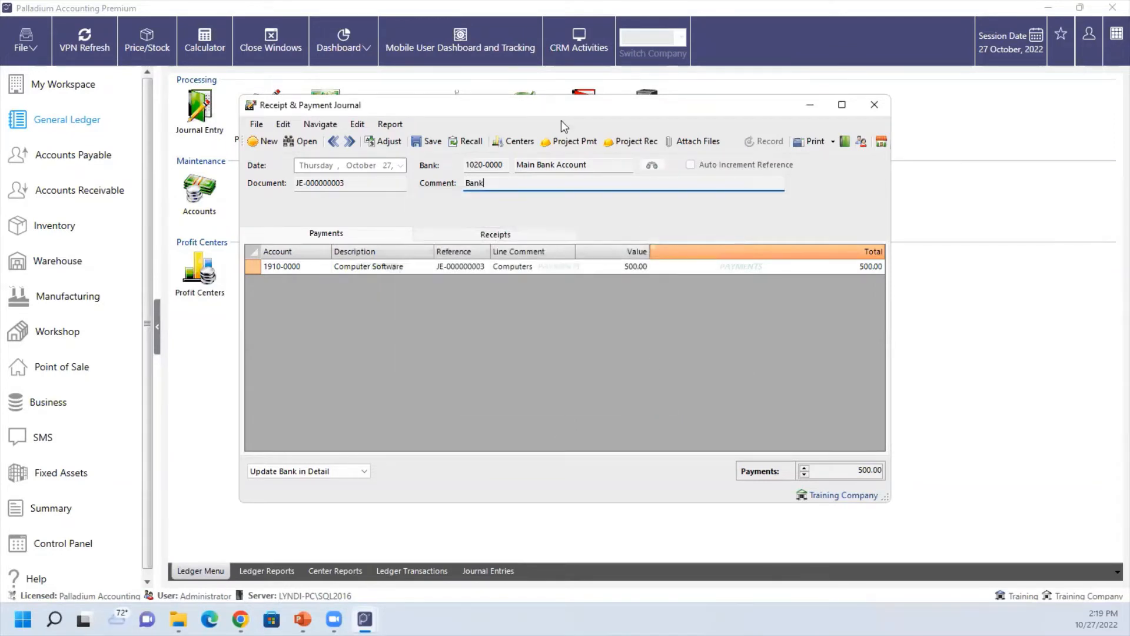
- Recall the saved Petty Cash entry and record it as a new payment
click(470, 142)
double_click(439, 253)
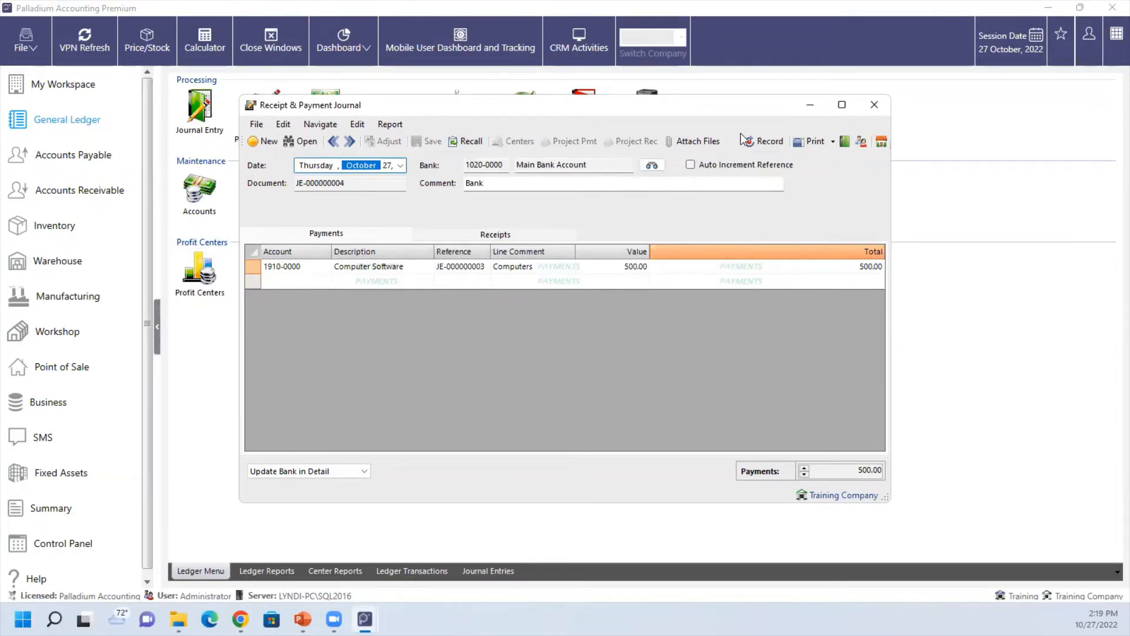
click(763, 141)
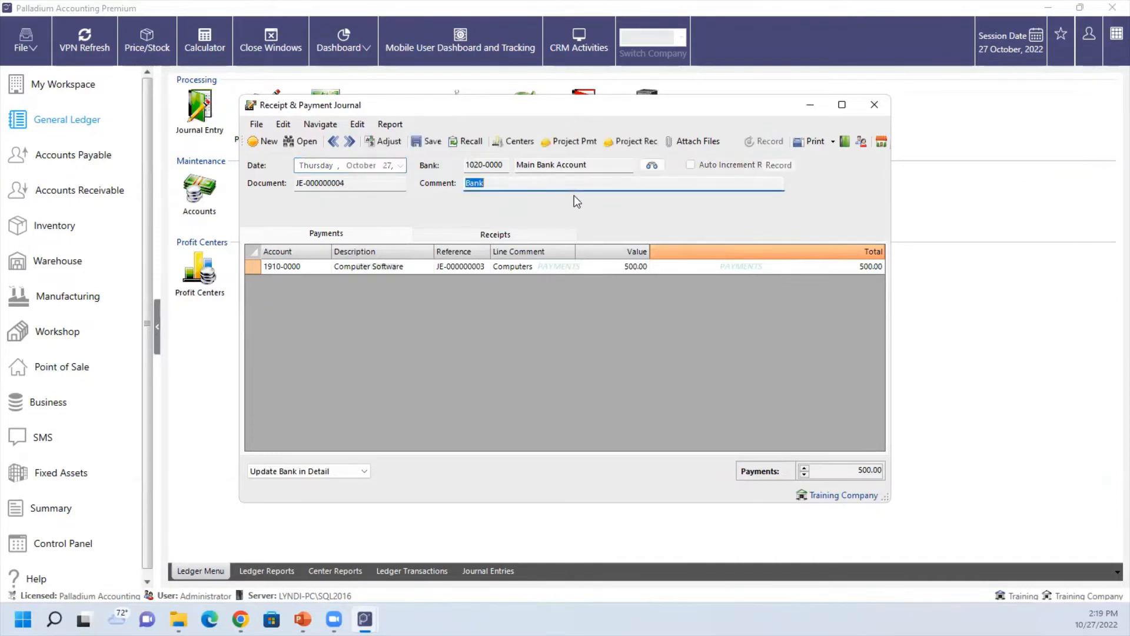
- Check the profit center allocation of the recorded payment, and close the Receipt & Payment Journal
click(520, 141)
click(720, 366)
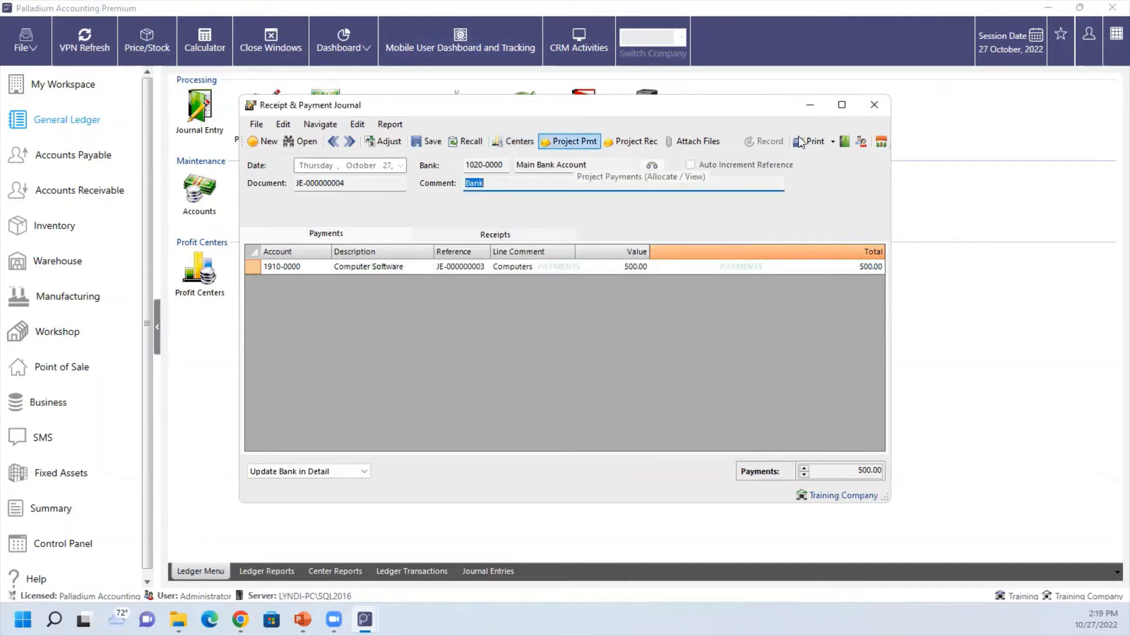
click(875, 106)
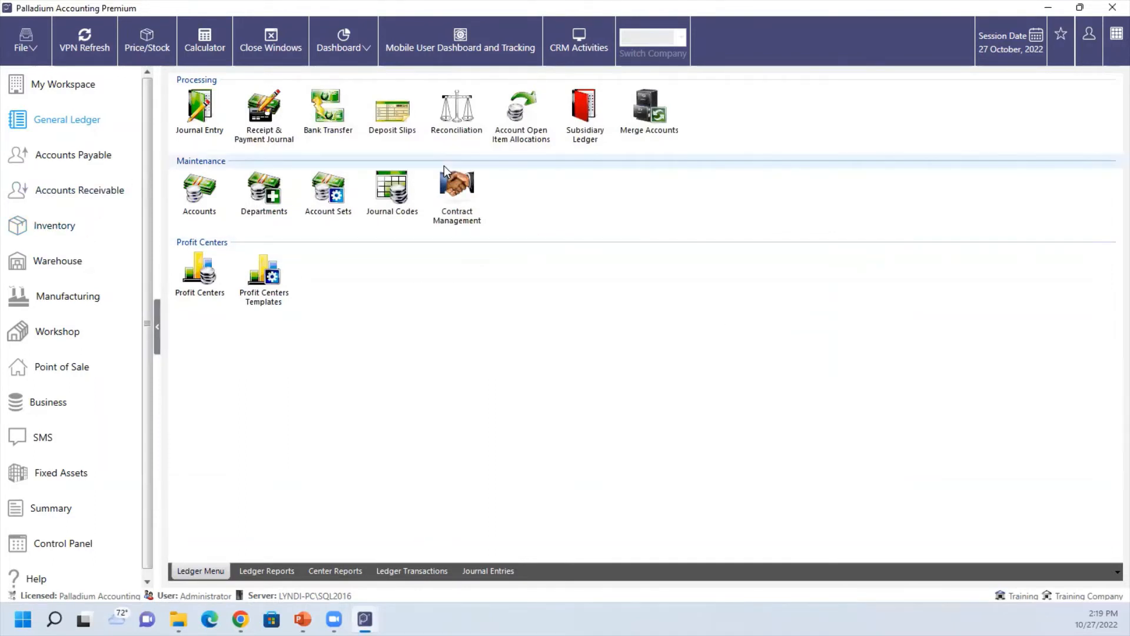
- Open Bank Transactions in the Business module
scroll(63, 406, down, 1)
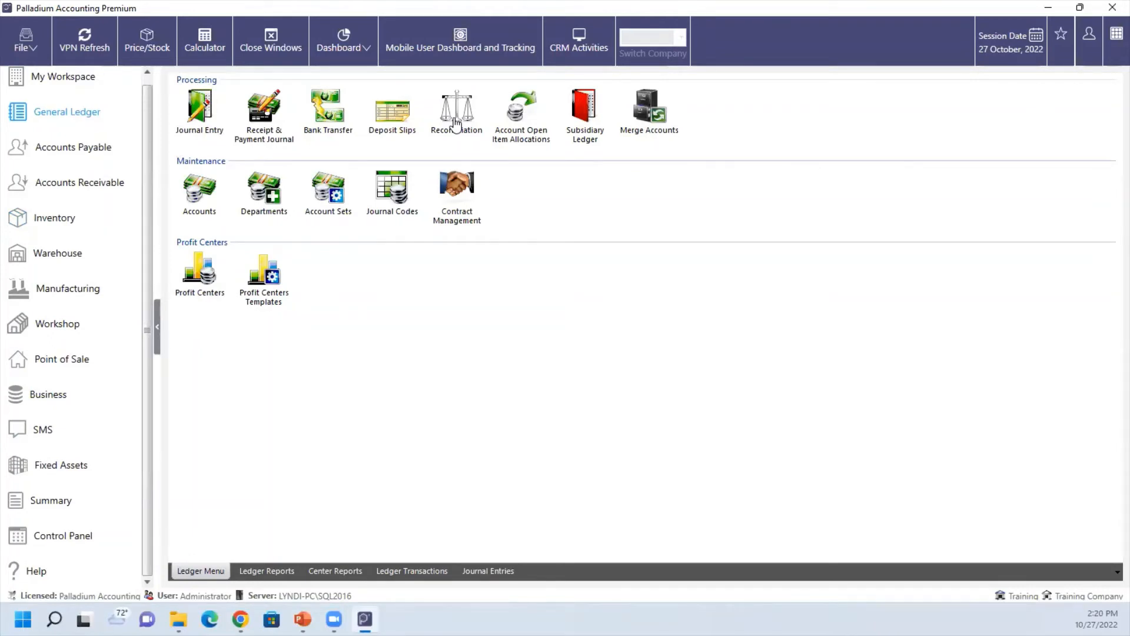
click(58, 398)
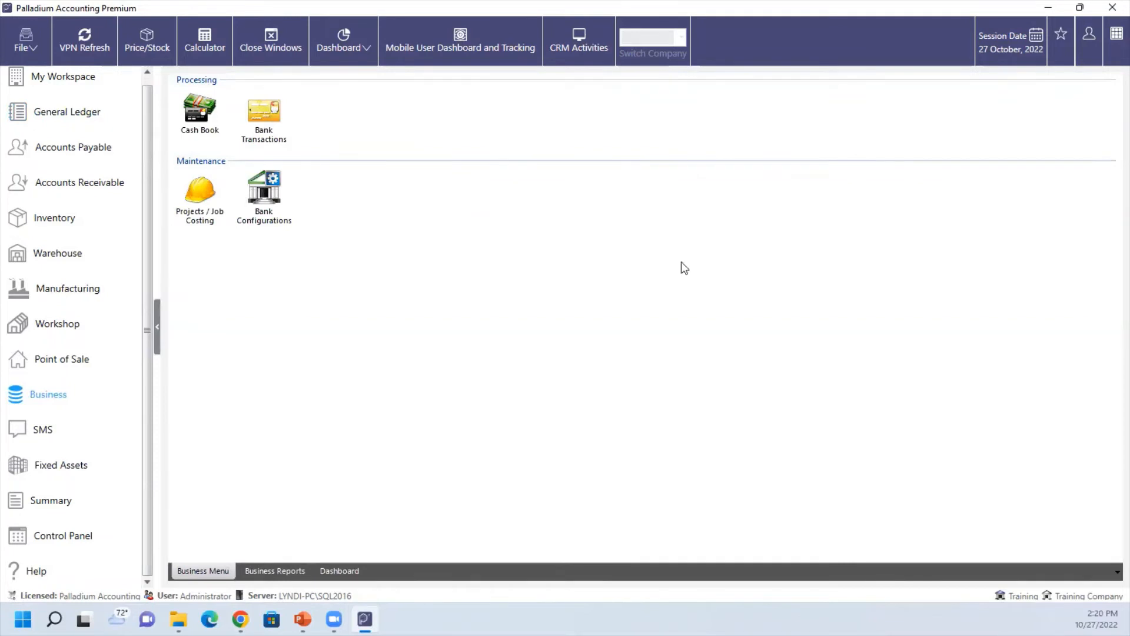
click(268, 122)
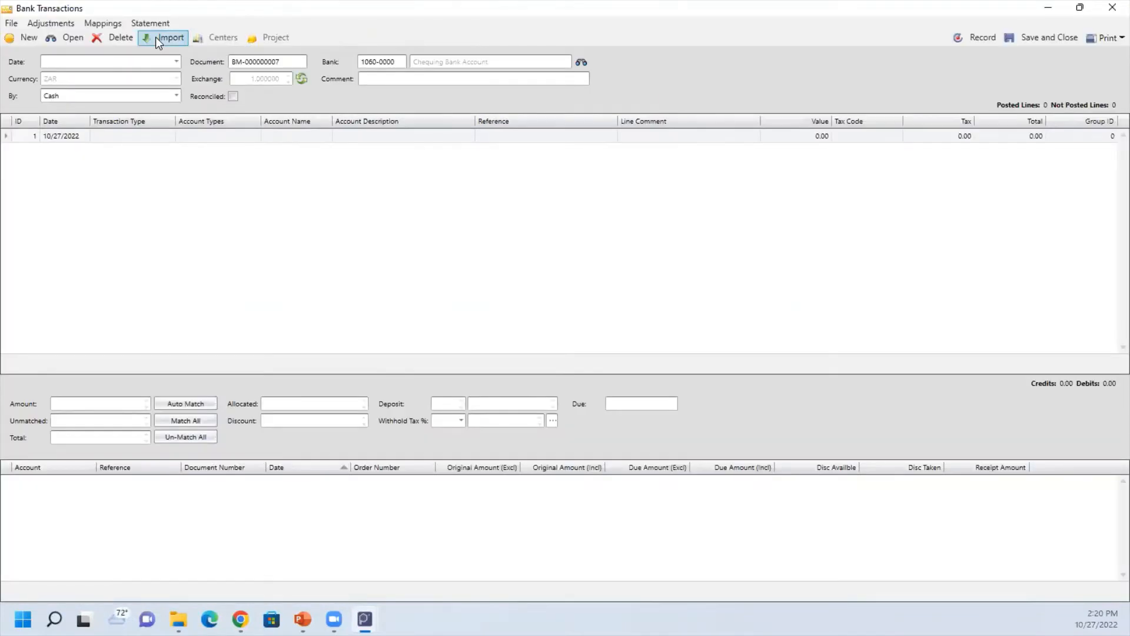
- Start a new bank statement import for the 1060-0000 account using the OFX layout
click(155, 36)
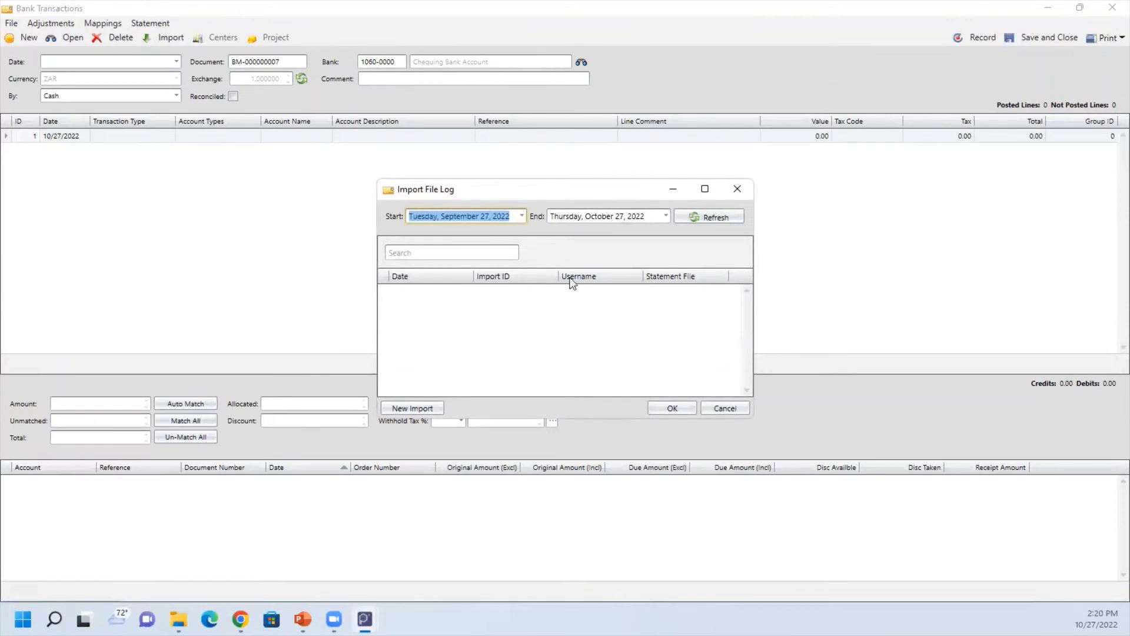
click(410, 408)
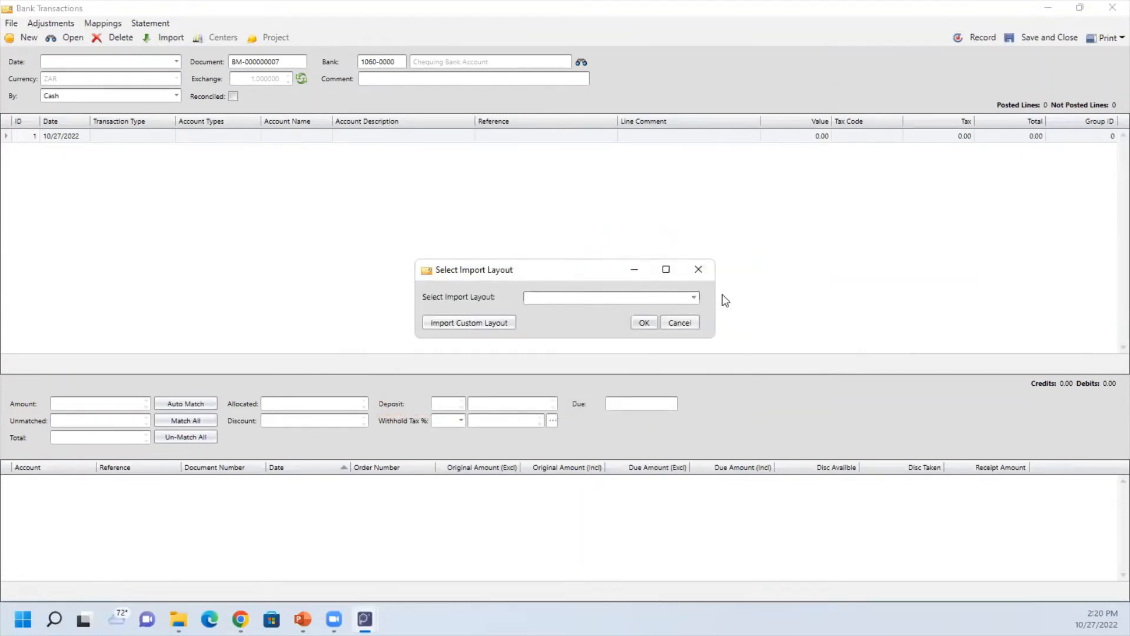
click(694, 299)
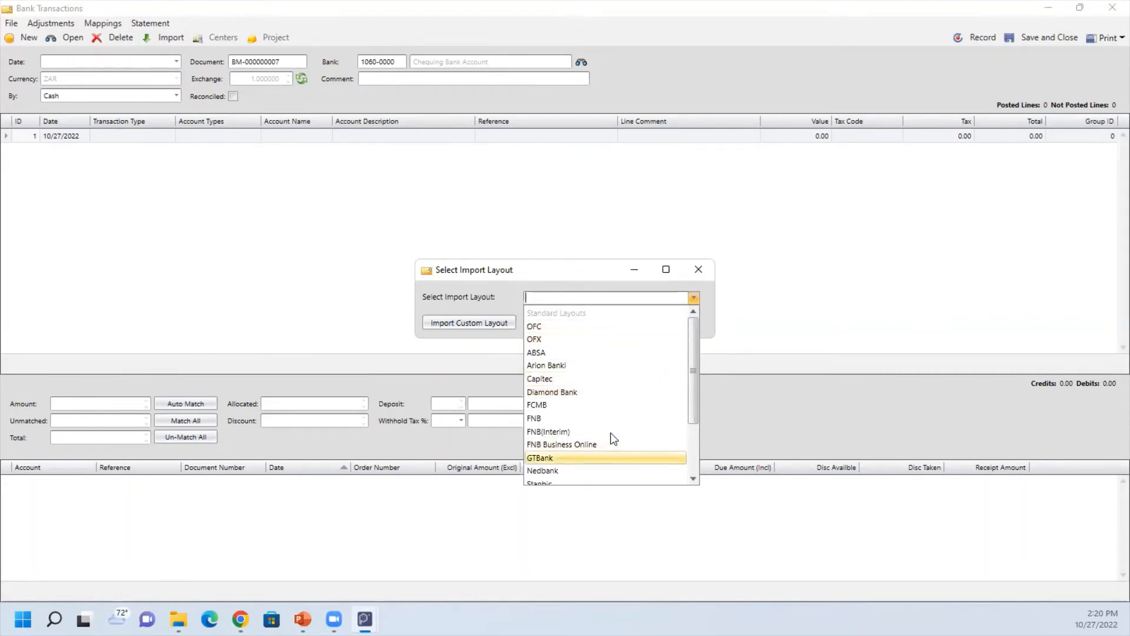
scroll(610, 432, down, 2)
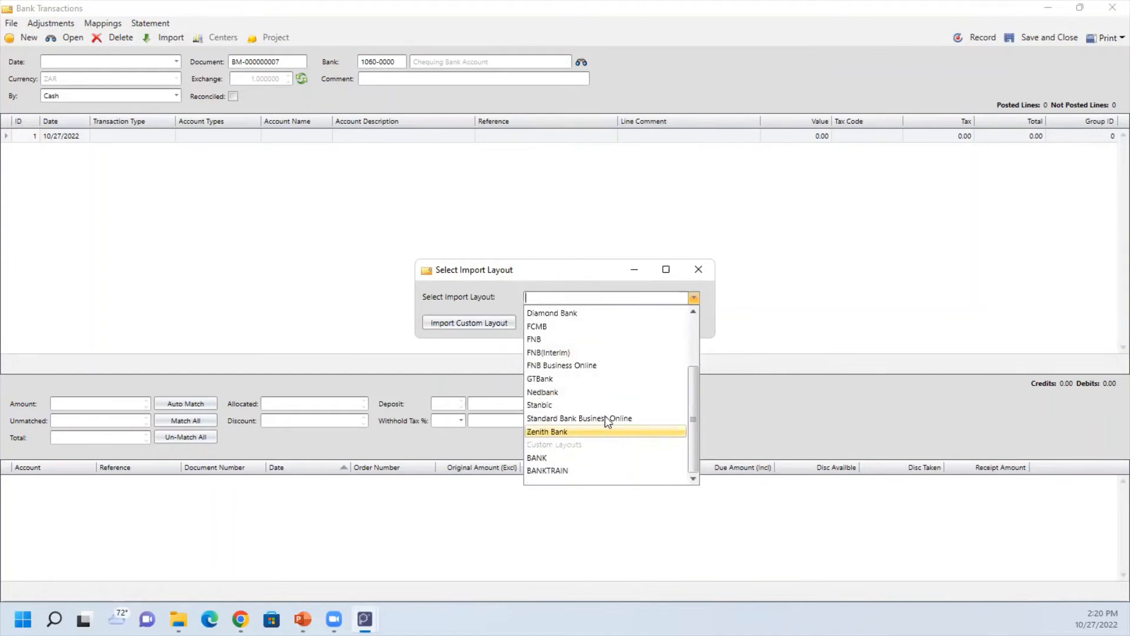
scroll(603, 406, up, 2)
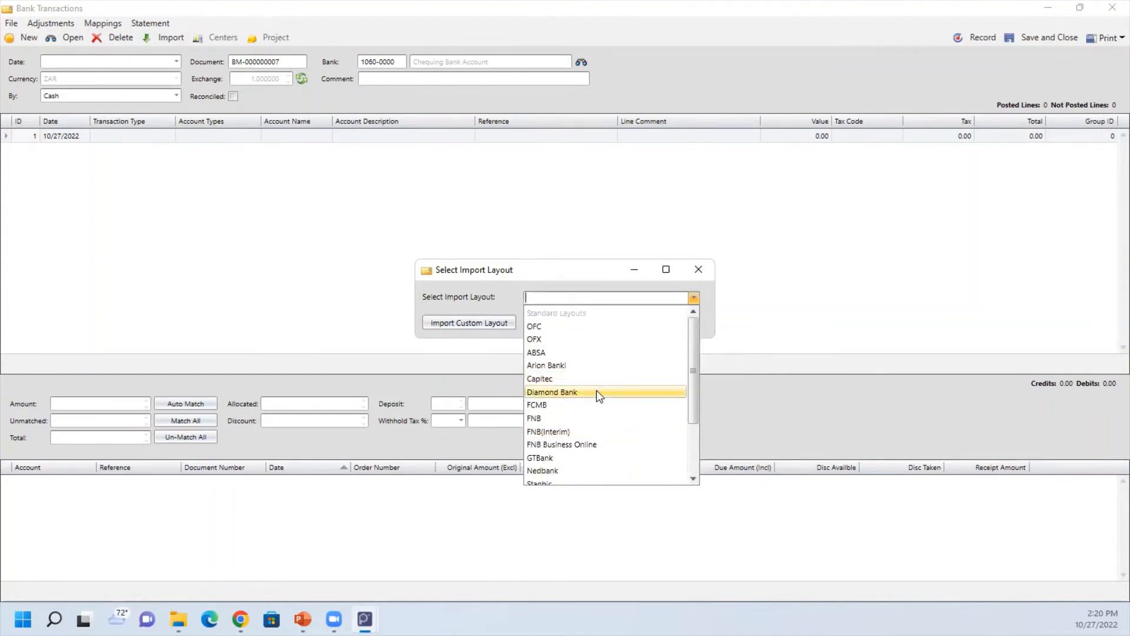
click(571, 341)
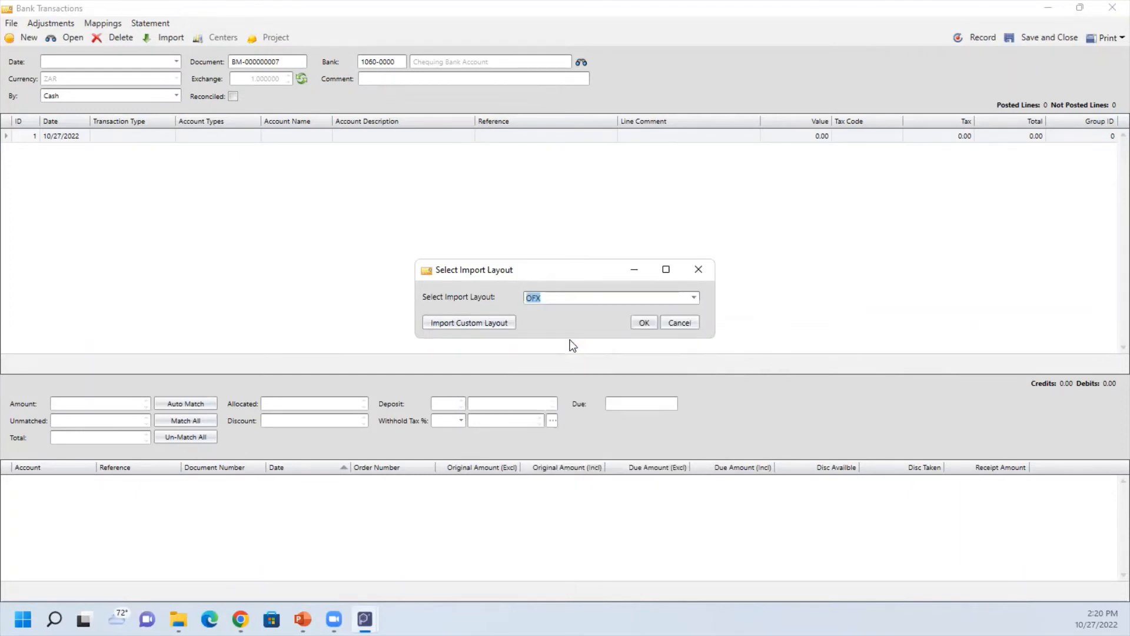
click(643, 323)
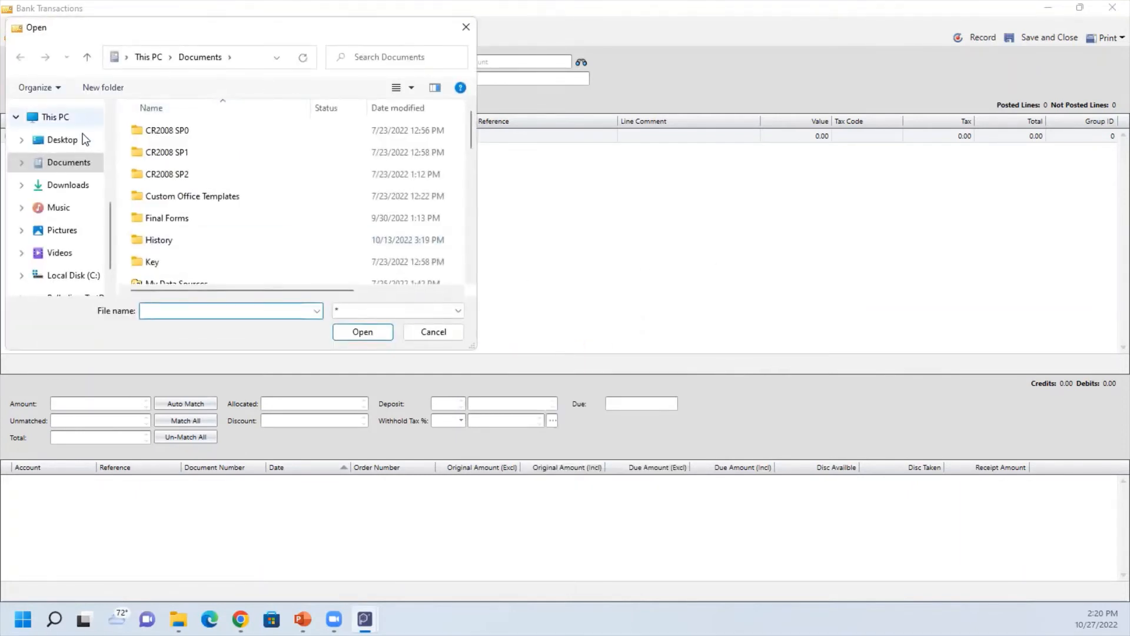
- Load the OFX statement file for Bank Manager from the Bank Imports folder on the Desktop
click(80, 140)
double_click(178, 133)
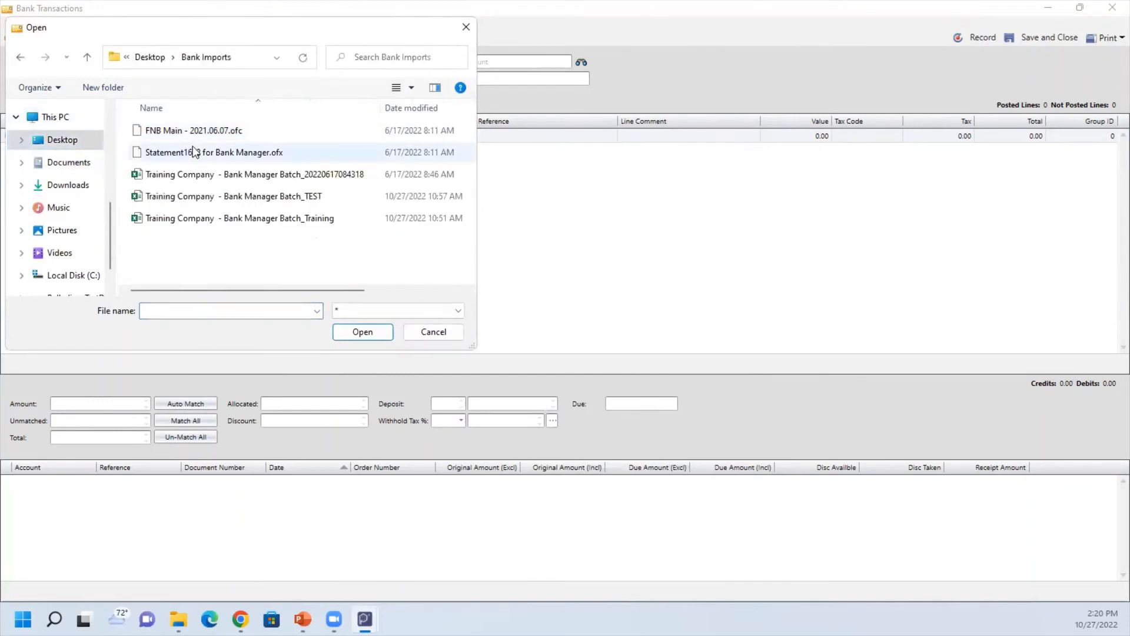
double_click(194, 152)
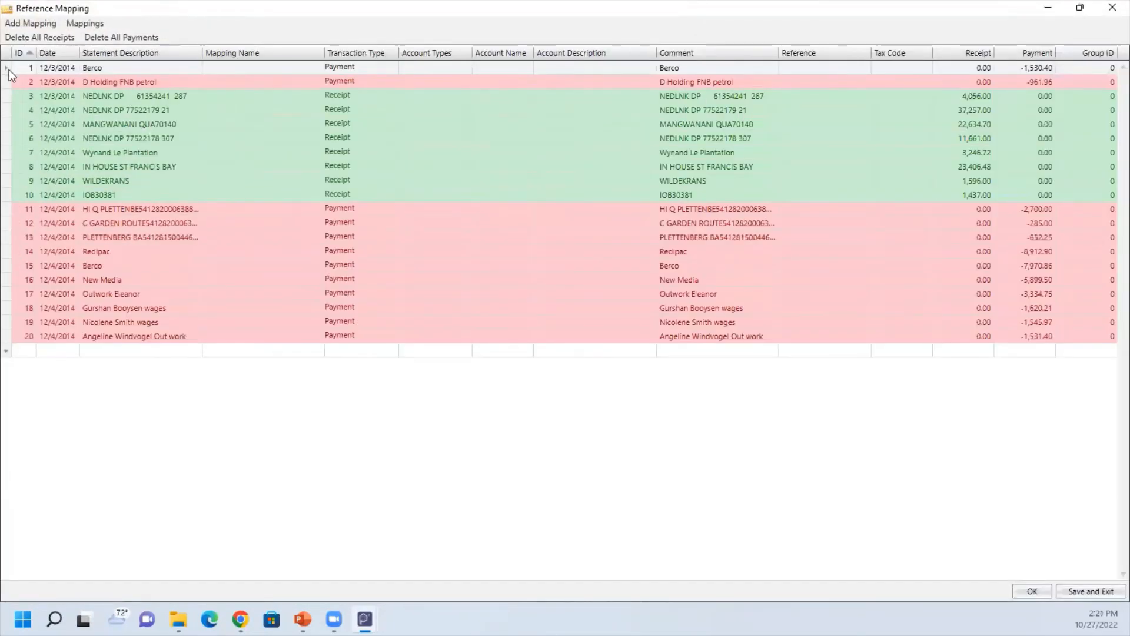
- Delete the first ten statement lines from the reference mapping, and bring the remaining payments into the bank batch
shift+click(7, 199)
right_click(9, 200)
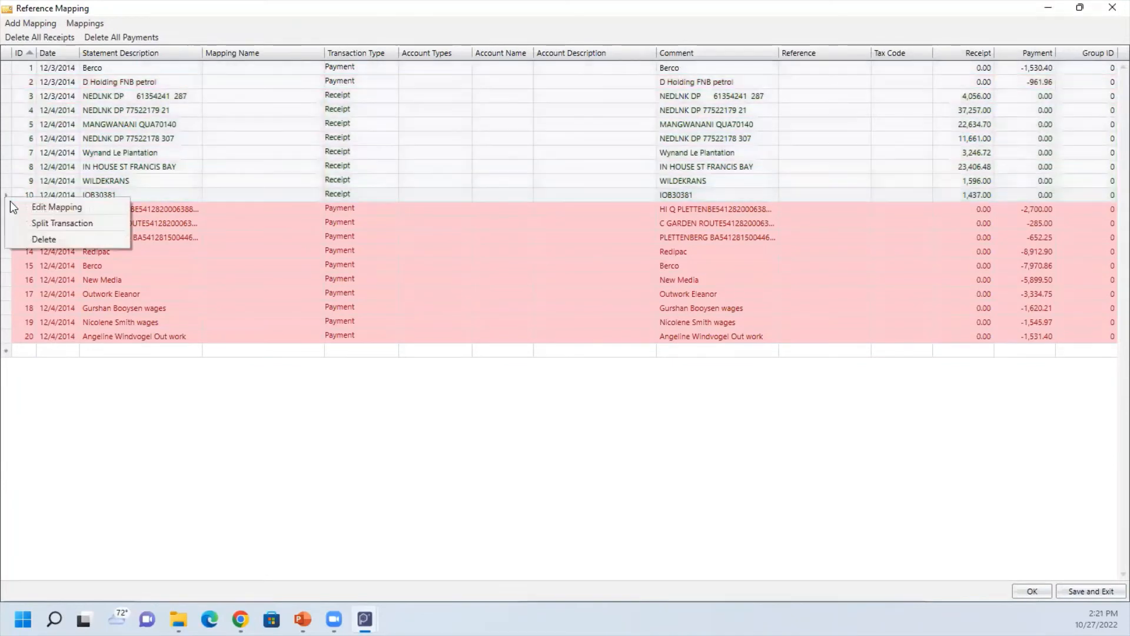
click(23, 239)
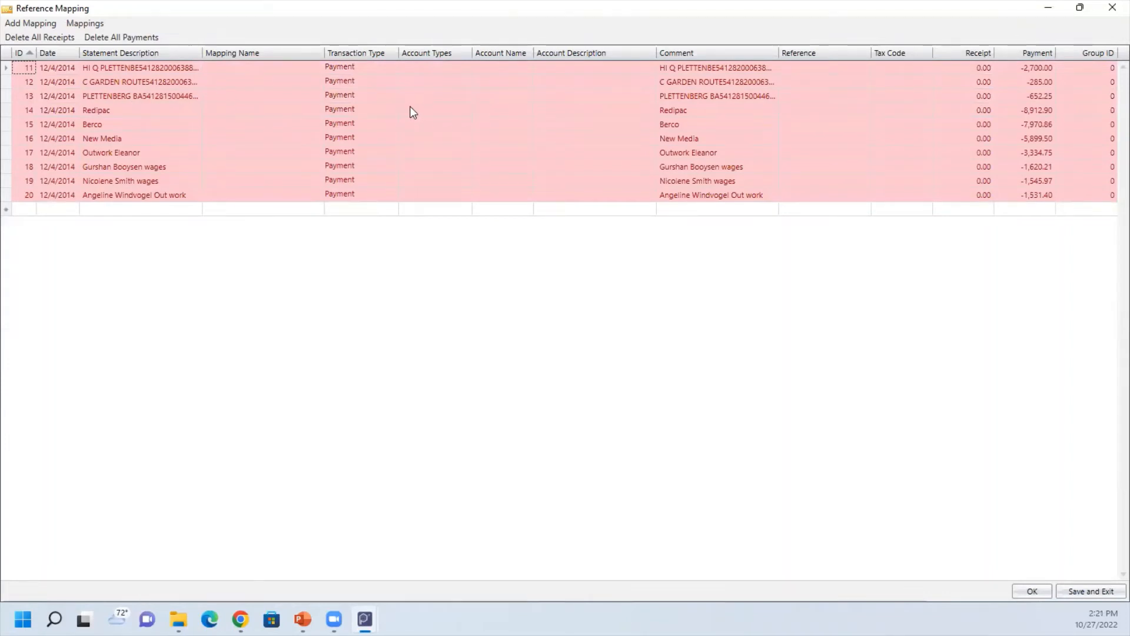
click(274, 77)
click(275, 68)
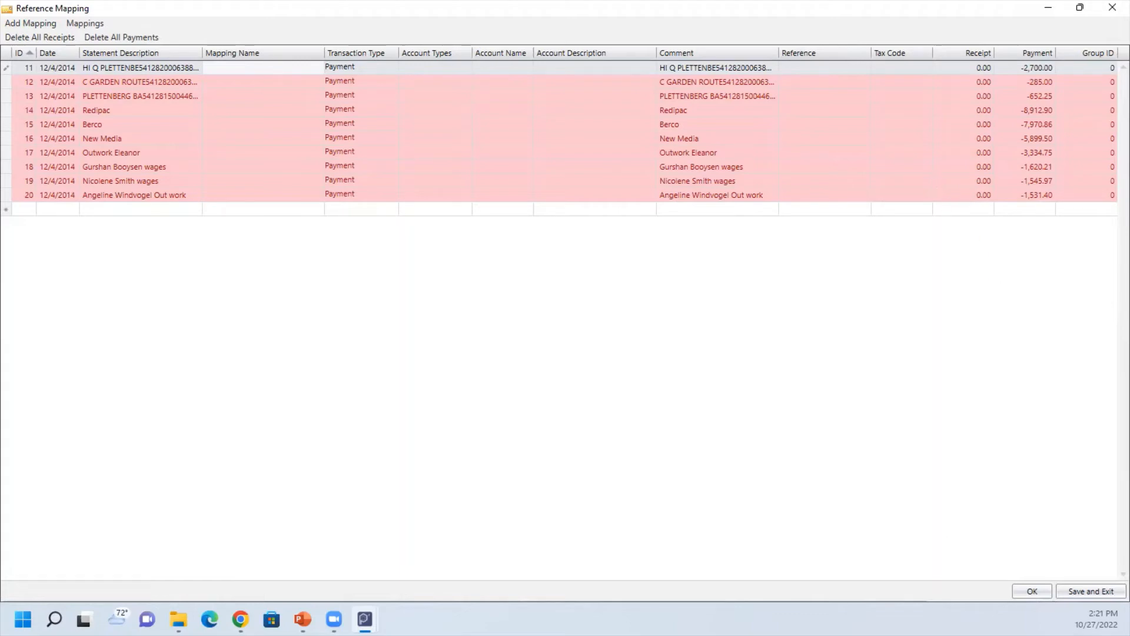
click(1032, 591)
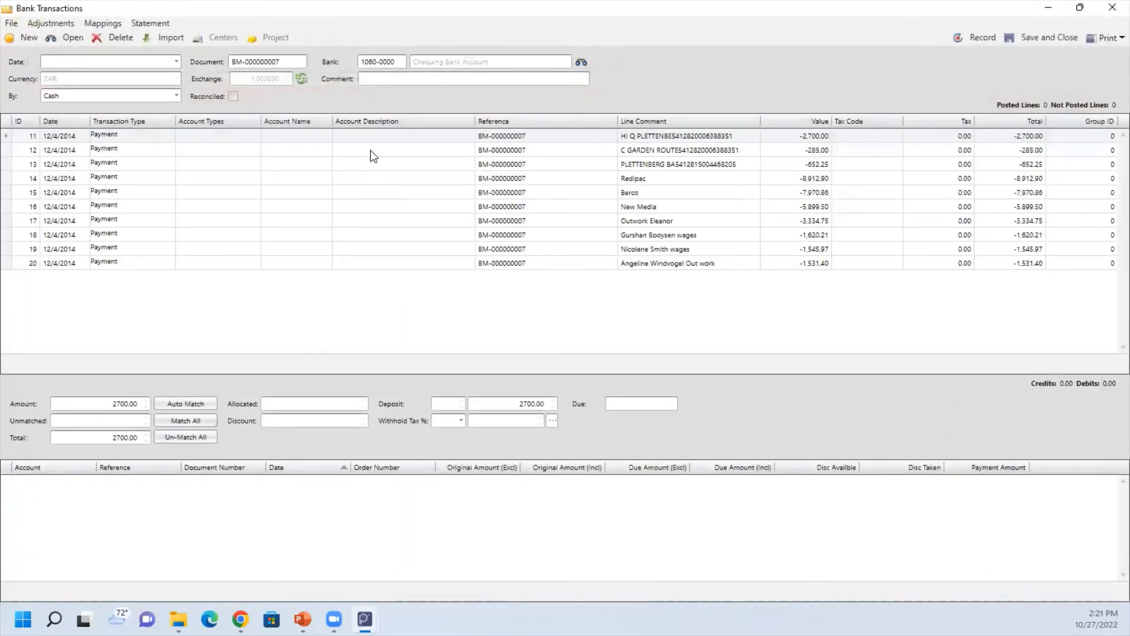
- Assign the first imported payment line to the vendor account TEST, and close Bank Transactions
click(197, 135)
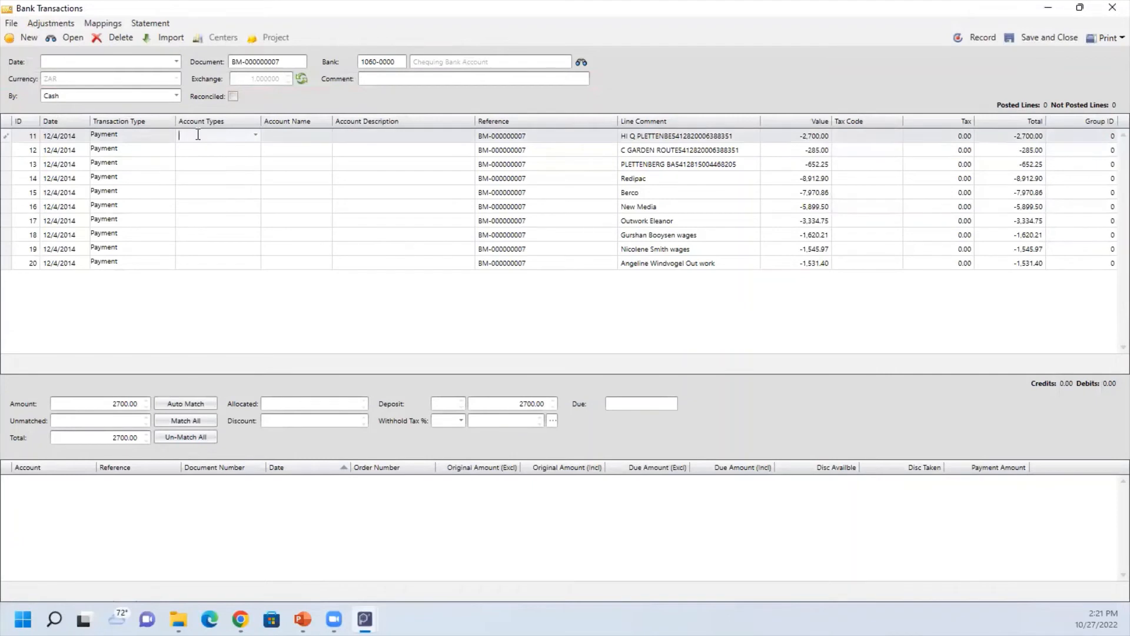
click(254, 135)
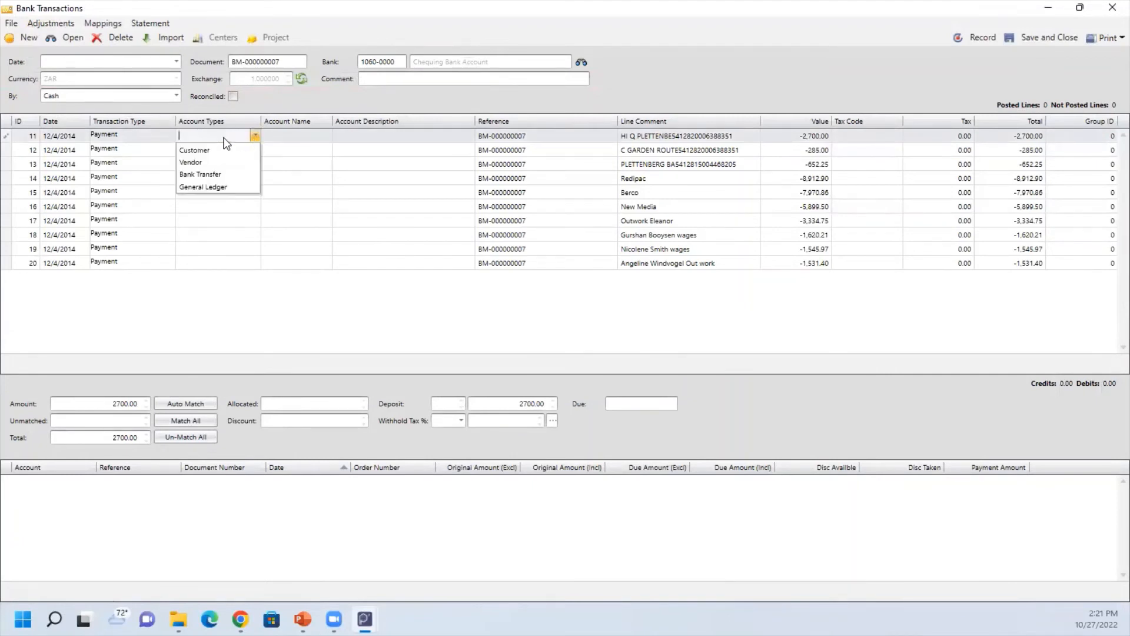
click(219, 135)
click(256, 136)
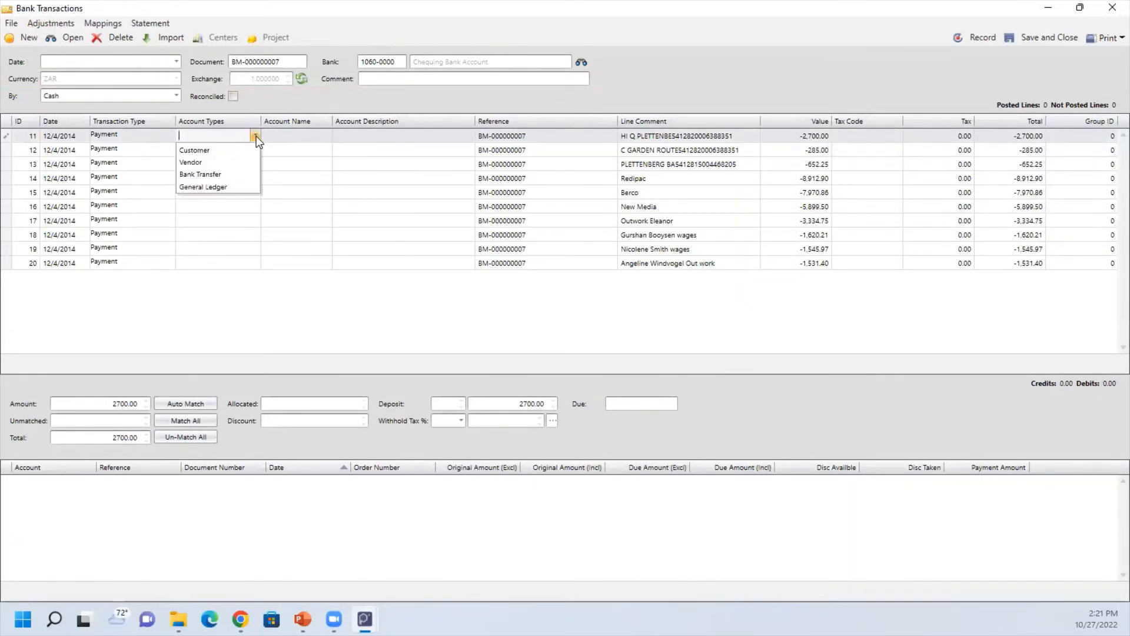
click(192, 162)
click(324, 134)
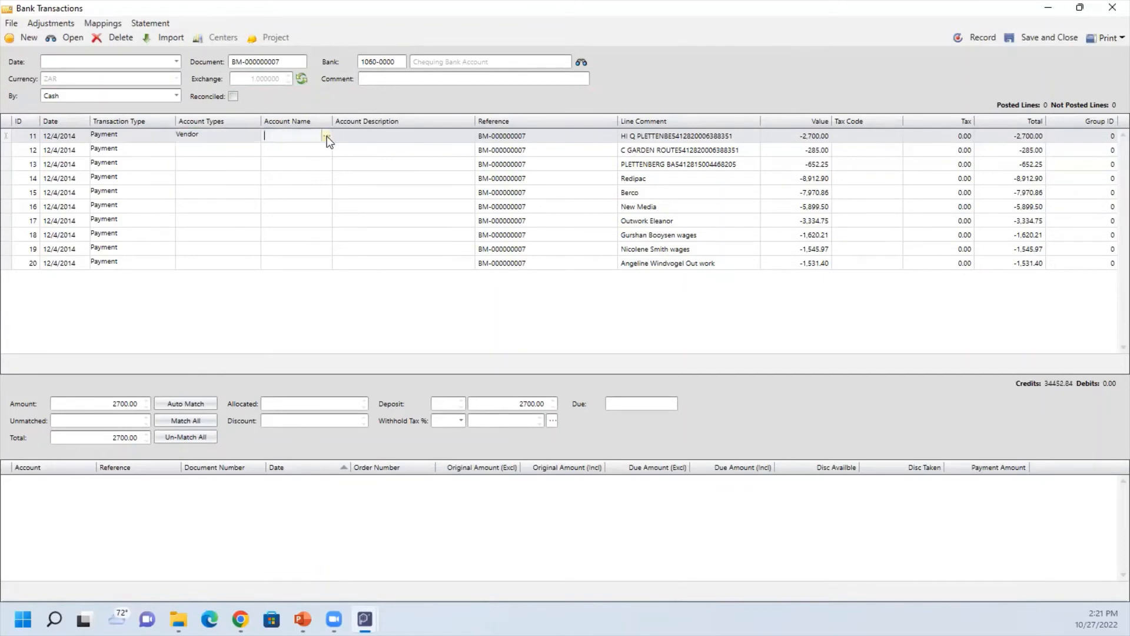
click(327, 136)
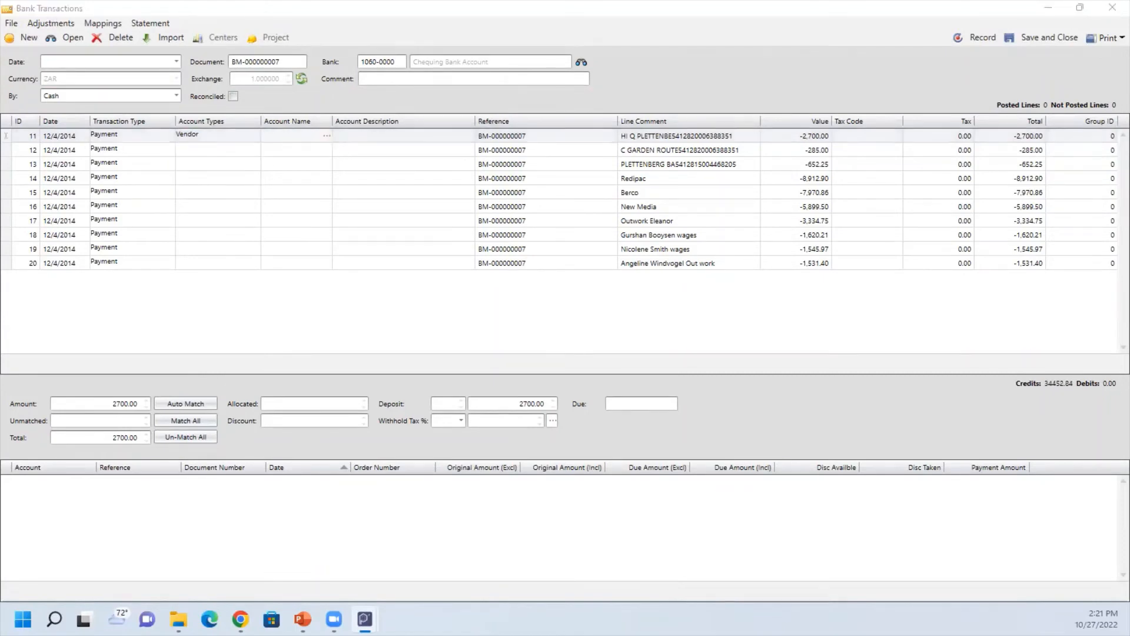
double_click(274, 140)
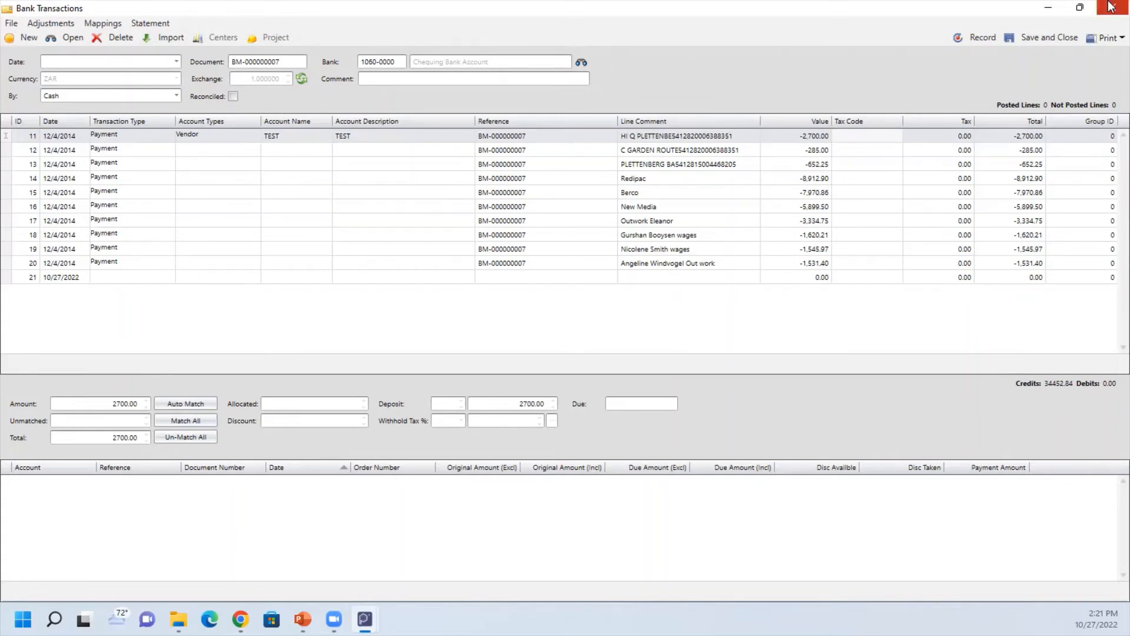
click(458, 165)
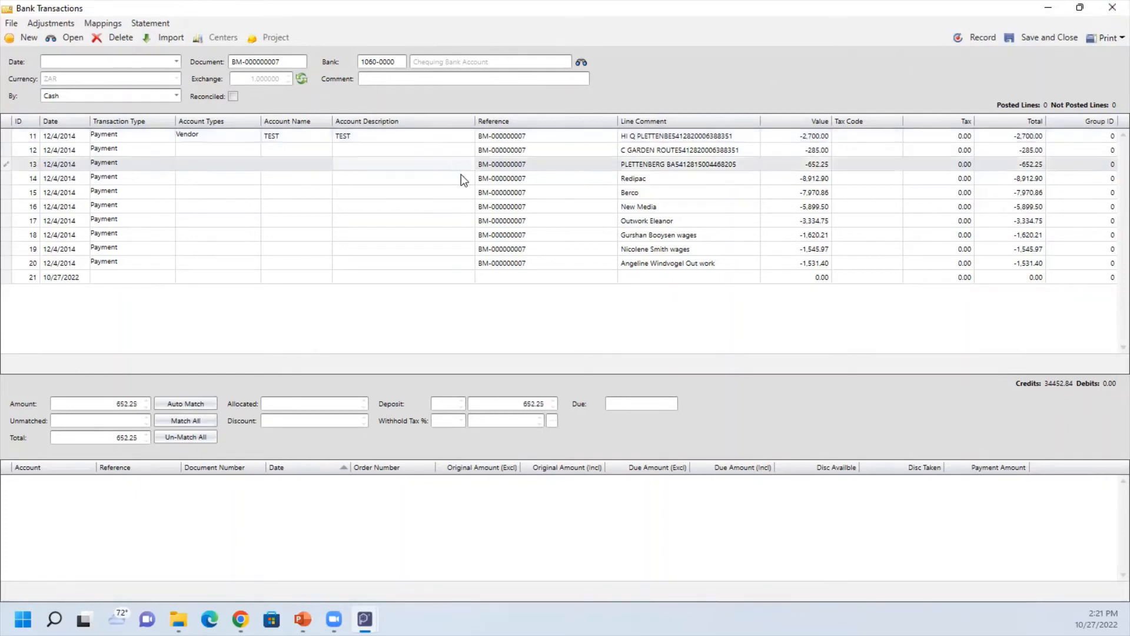
click(1110, 7)
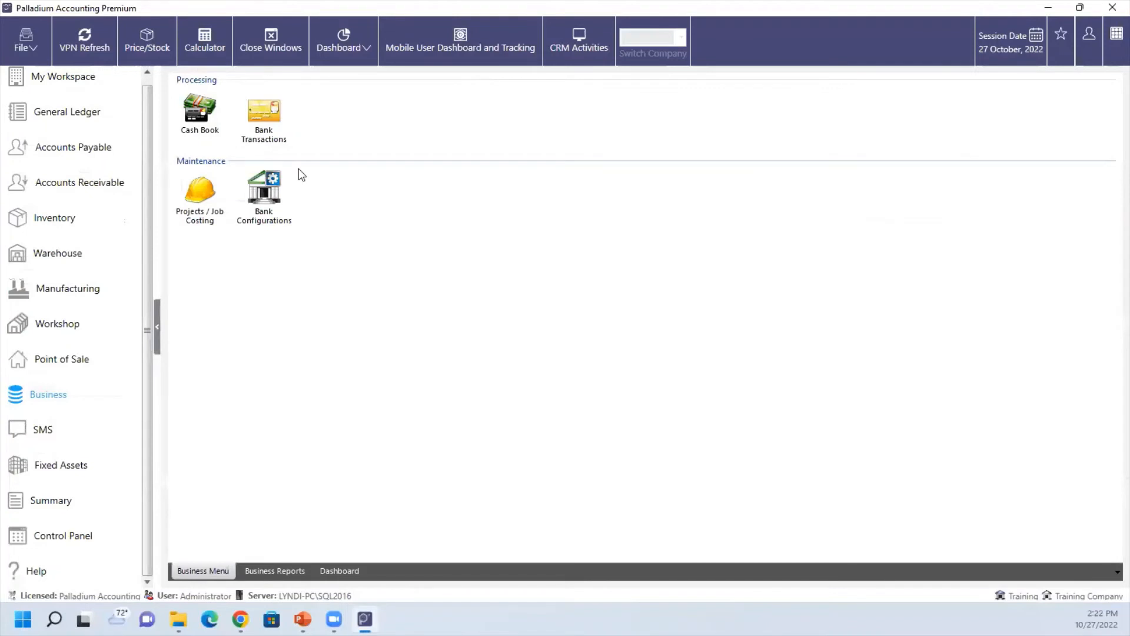
- Open the Cash Book for 1020-0000 Main Bank Account, view its receipts form, and bring up the account reconciliation
click(201, 118)
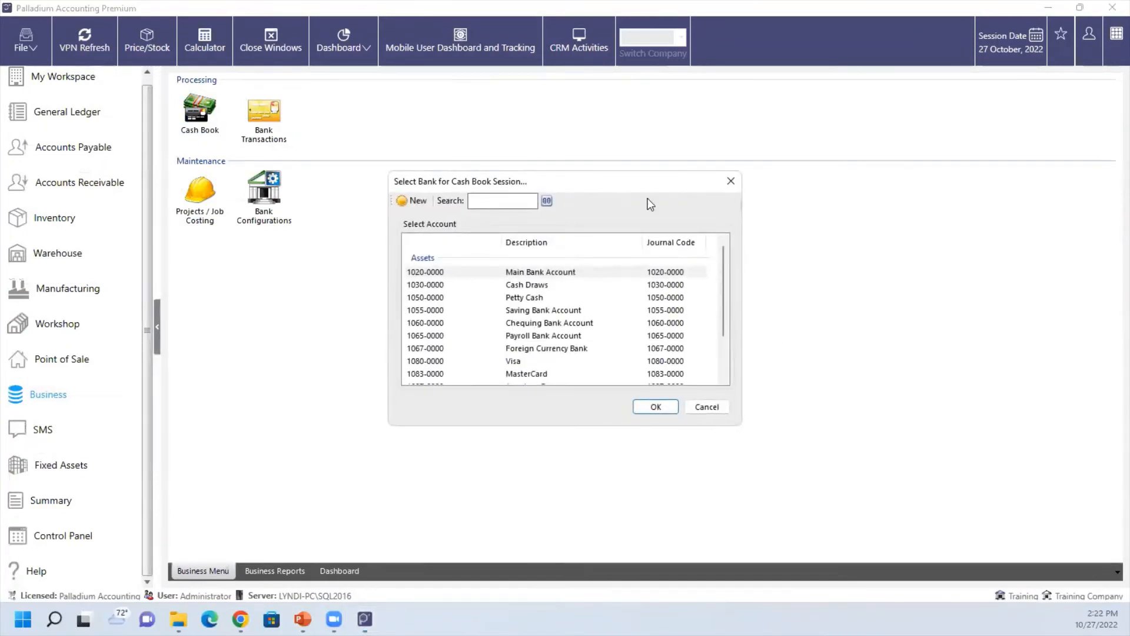
key(Return)
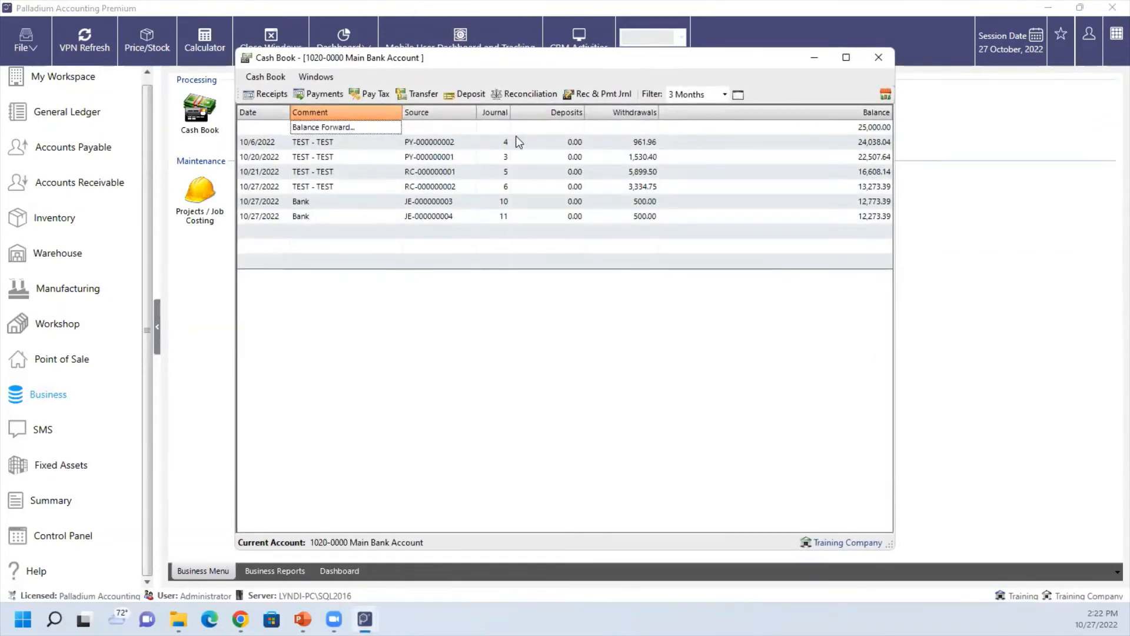
click(518, 93)
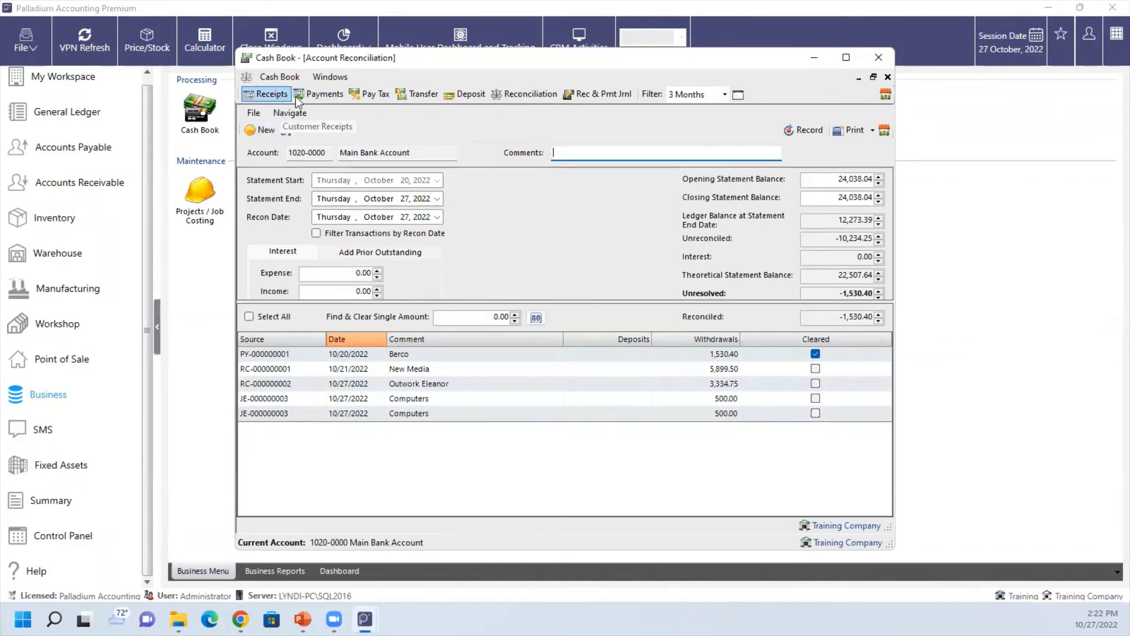
click(277, 96)
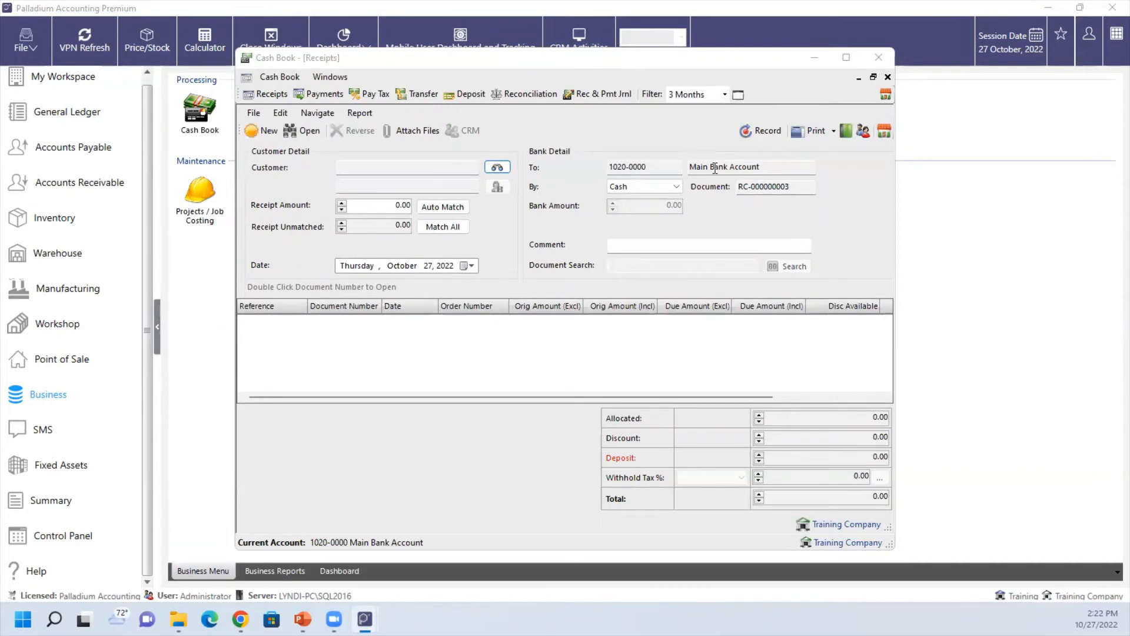
click(526, 96)
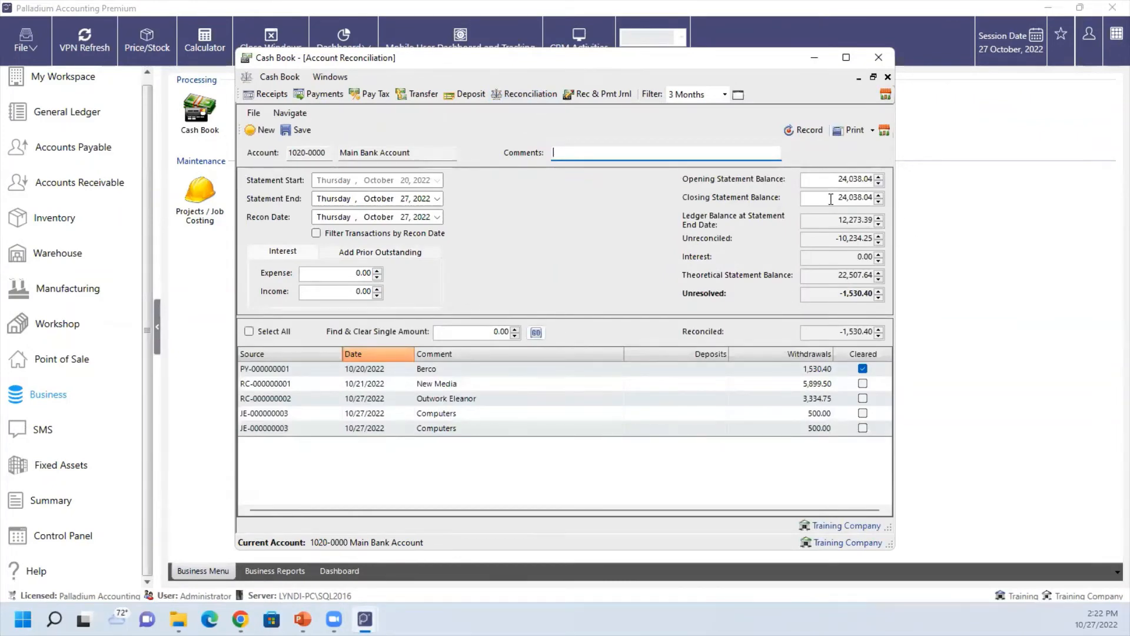
- Mark all listed transactions as cleared and set the closing statement balance to 12,273.39
drag(830, 199, 917, 199)
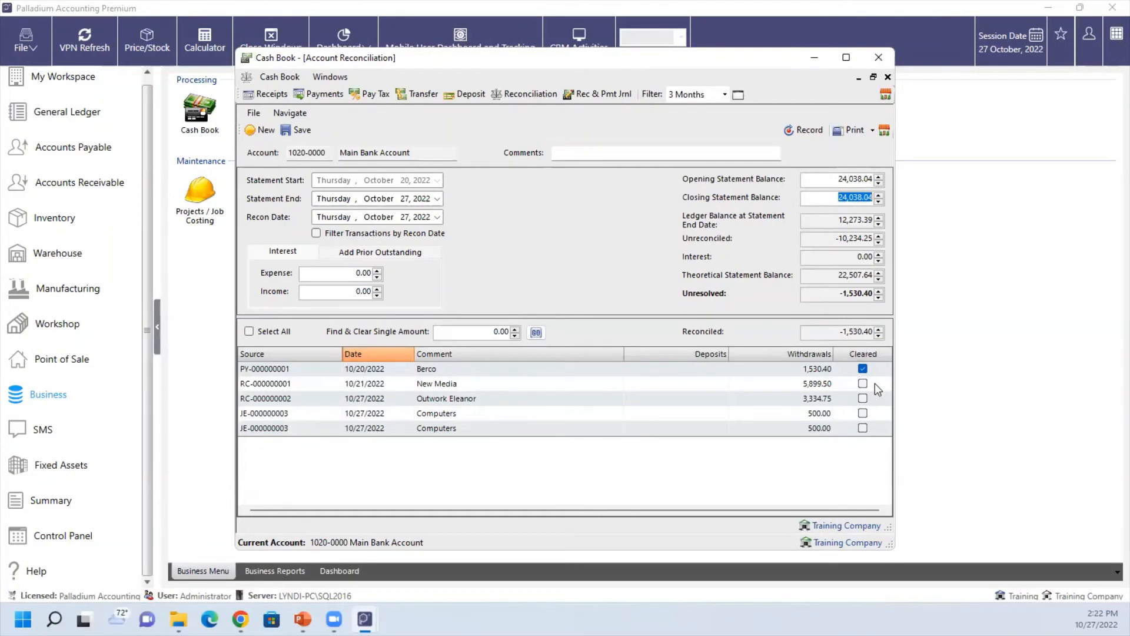
click(280, 332)
drag(833, 197, 998, 199)
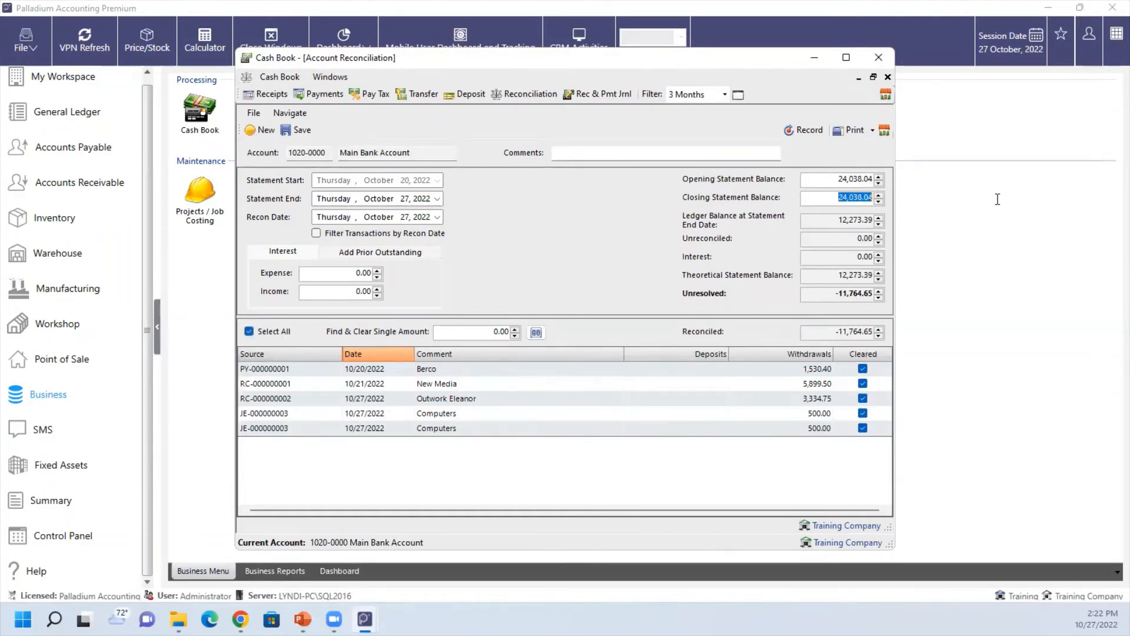
text(12)
text(237)
key(BackSpace)
key(BackSpace)
text(73)
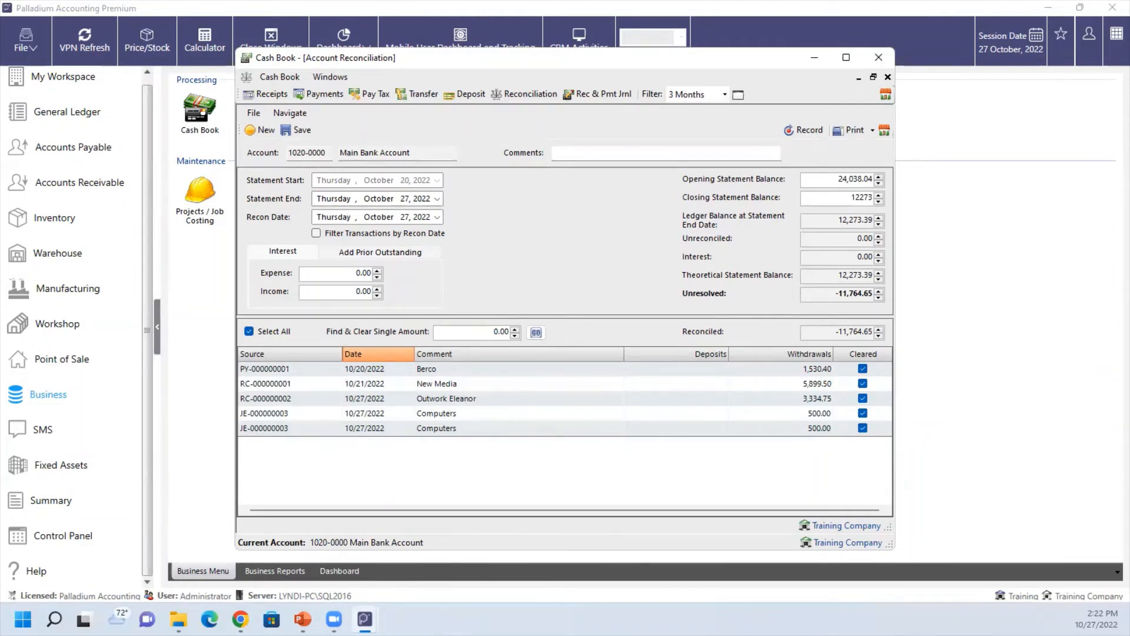
text(.39)
key(Tab)
drag(834, 294, 901, 288)
- Add the comment "Recon" to the account reconciliation and record it
click(610, 151)
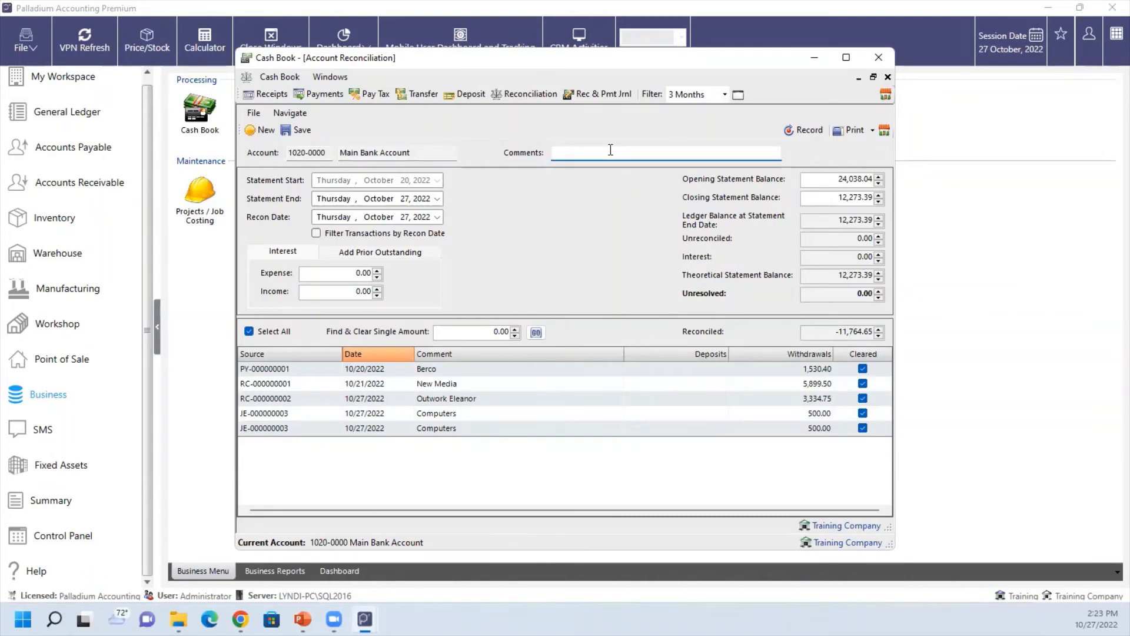
text(Recon)
click(804, 130)
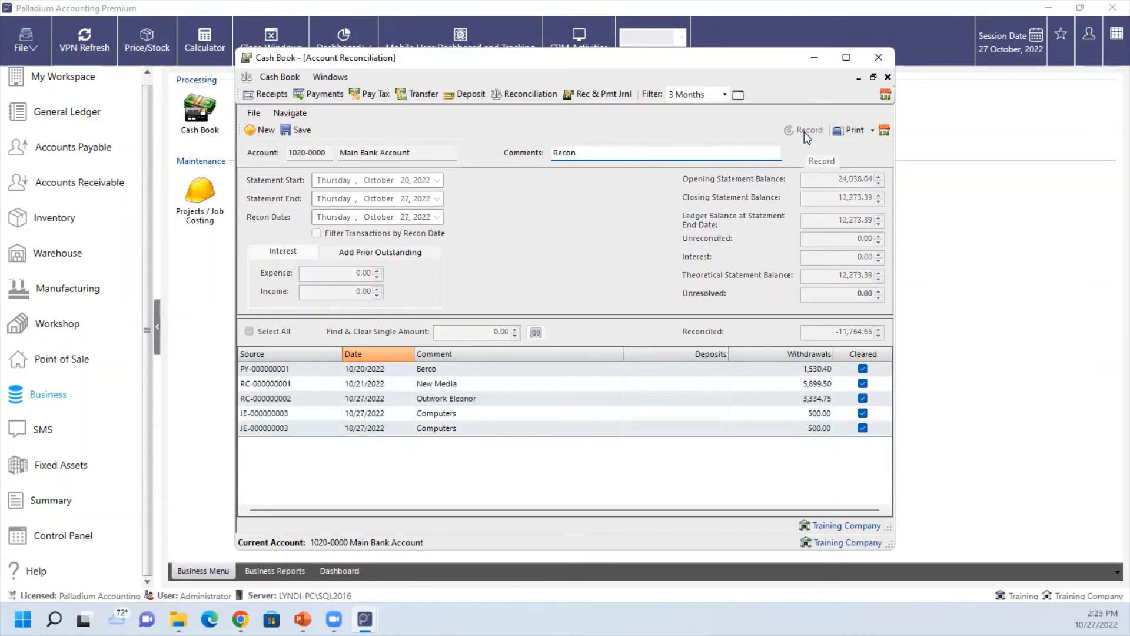
- Preview the bank reconciliation report with the Reconciled option, check its cleared transactions, and close it
click(873, 131)
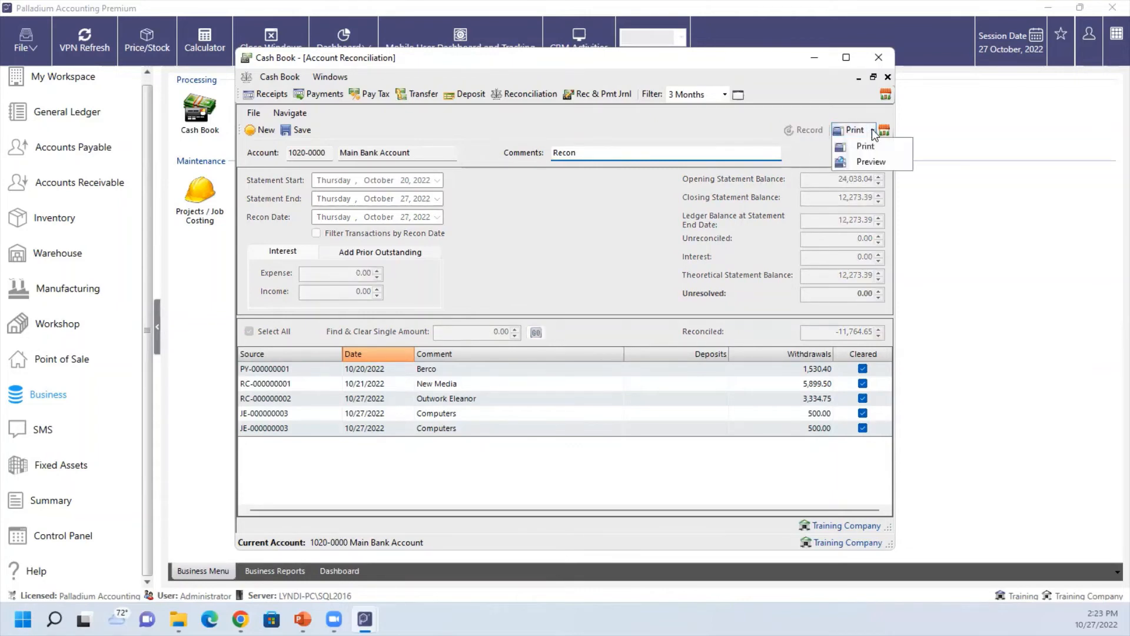
click(868, 163)
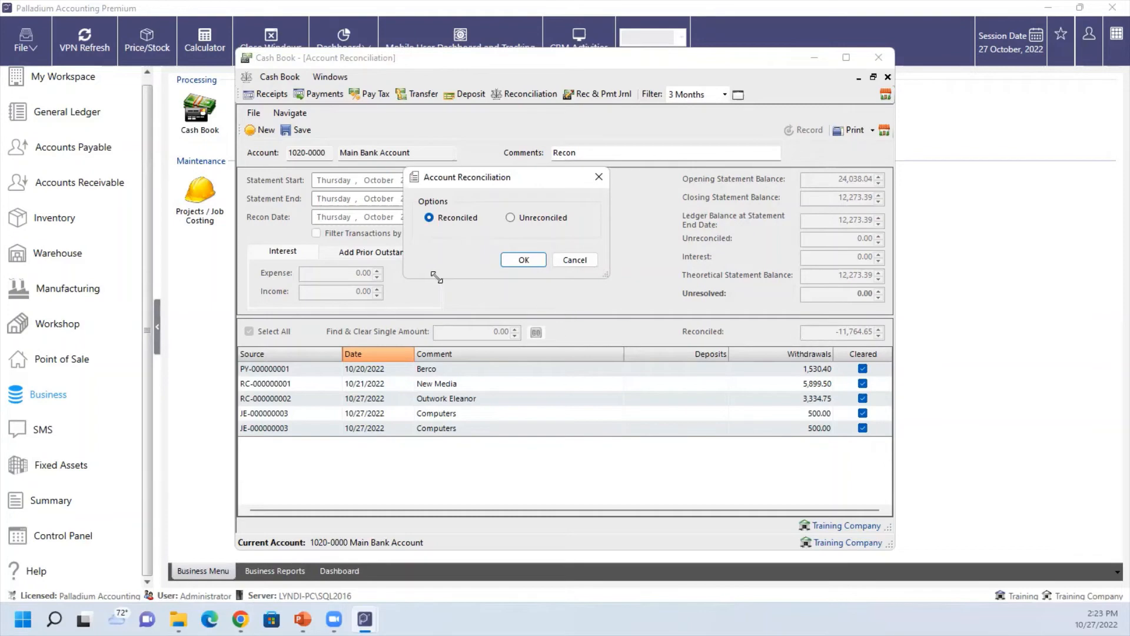
click(520, 261)
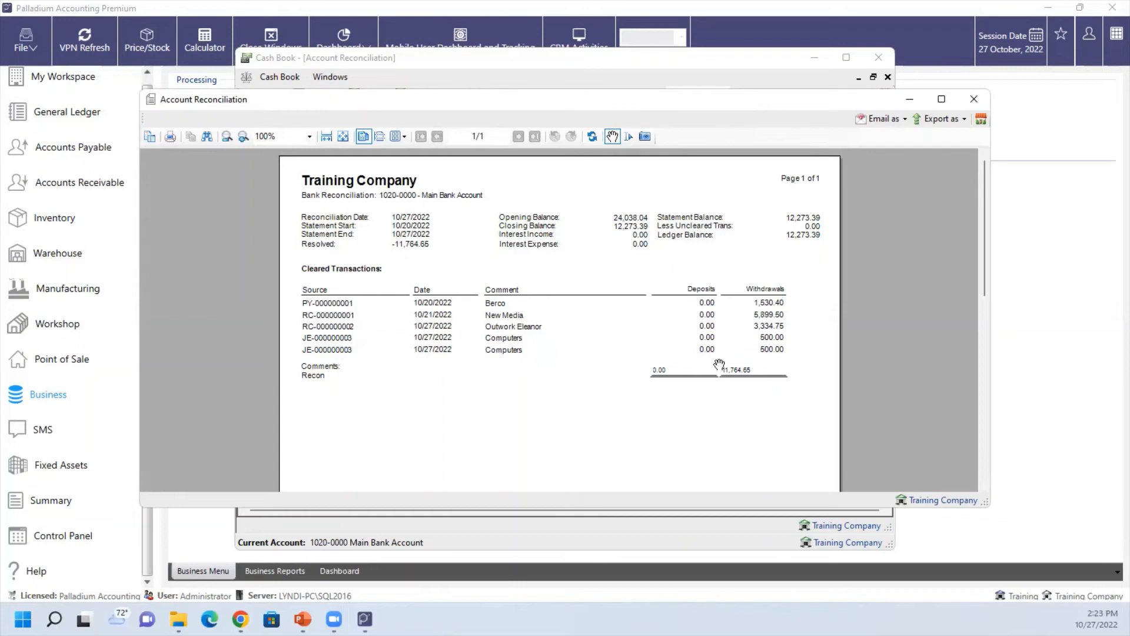
click(975, 99)
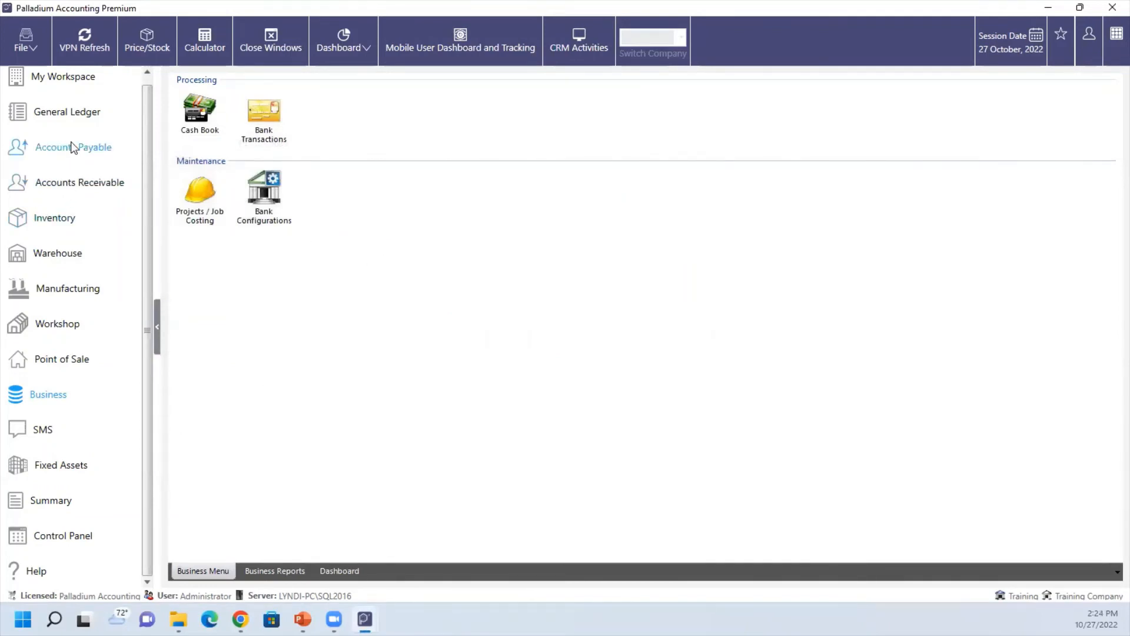
- Run the general ledger Trial Balance report as at 27 October 2022, omitting zero balance accounts
click(65, 109)
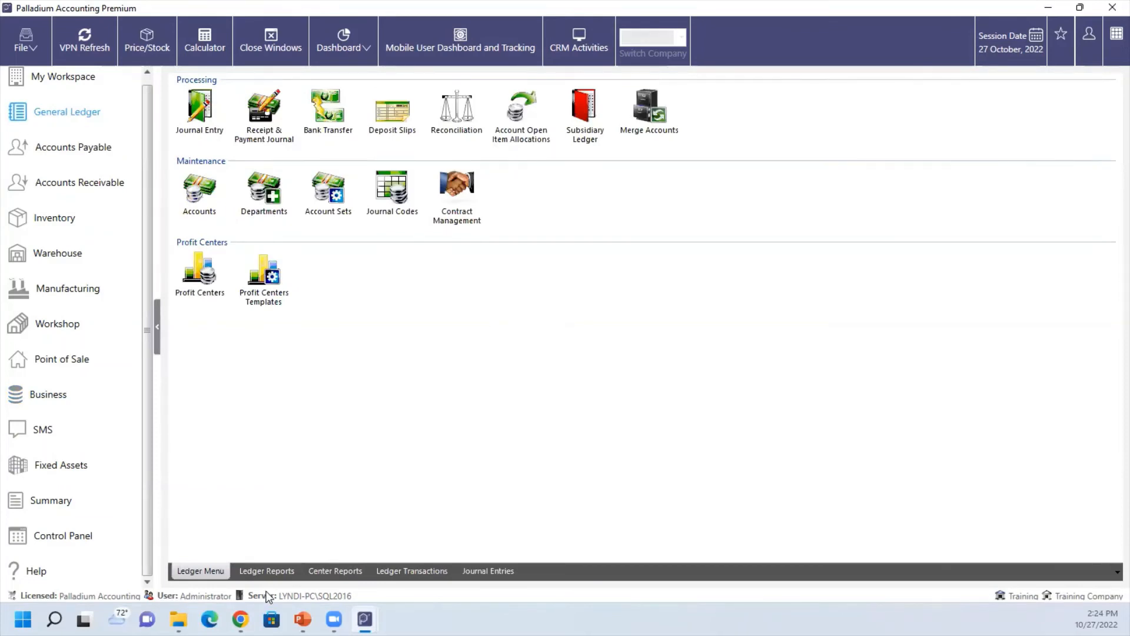
click(267, 571)
click(200, 571)
click(272, 571)
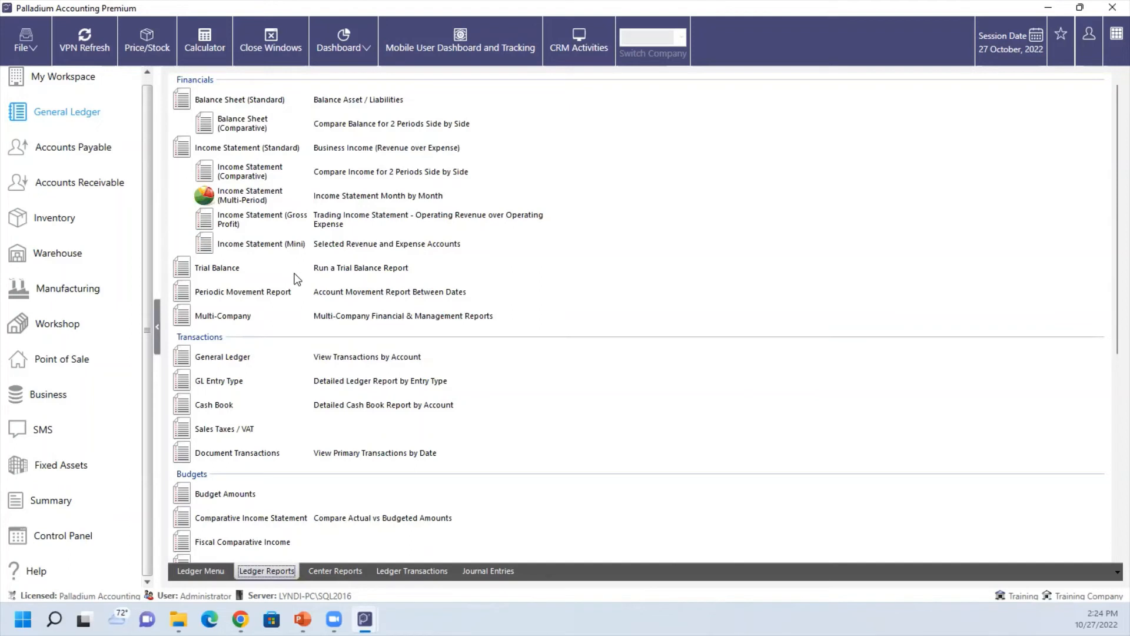
double_click(218, 267)
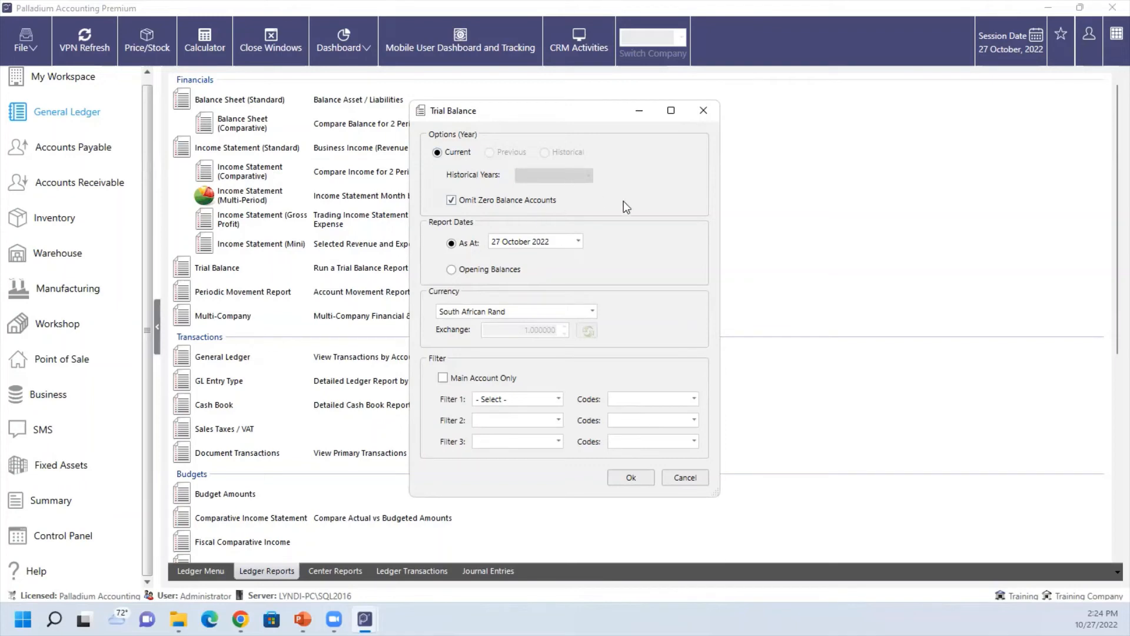
click(624, 478)
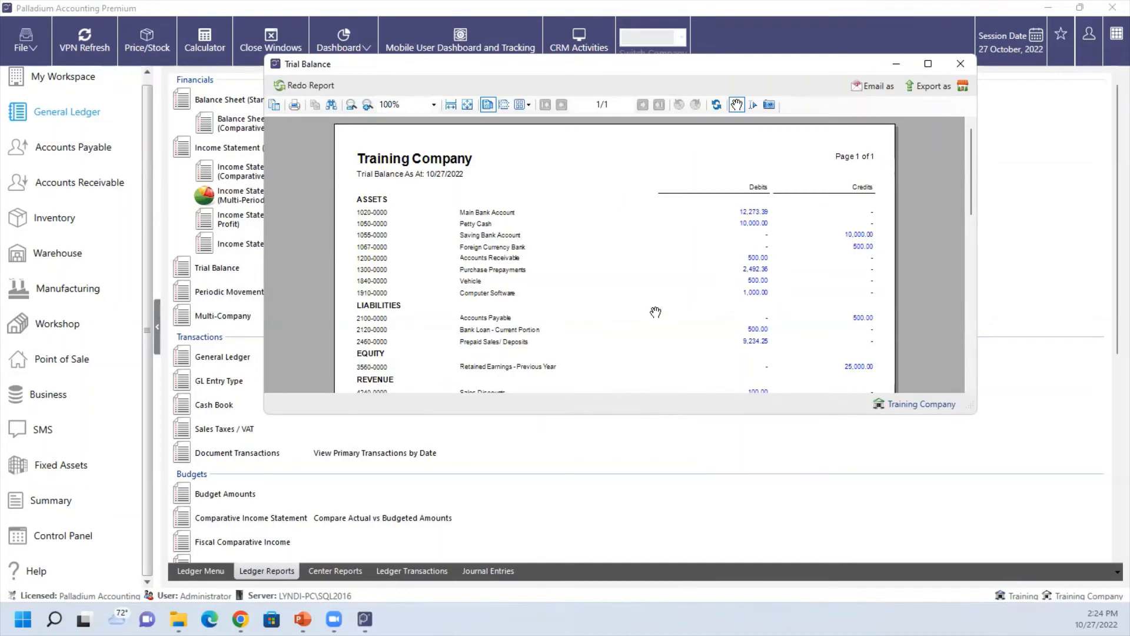
- Drill from the trial balance into the Main Bank Account transactions and the 10/6/2022 payment's journal, and close both detail reports
click(750, 216)
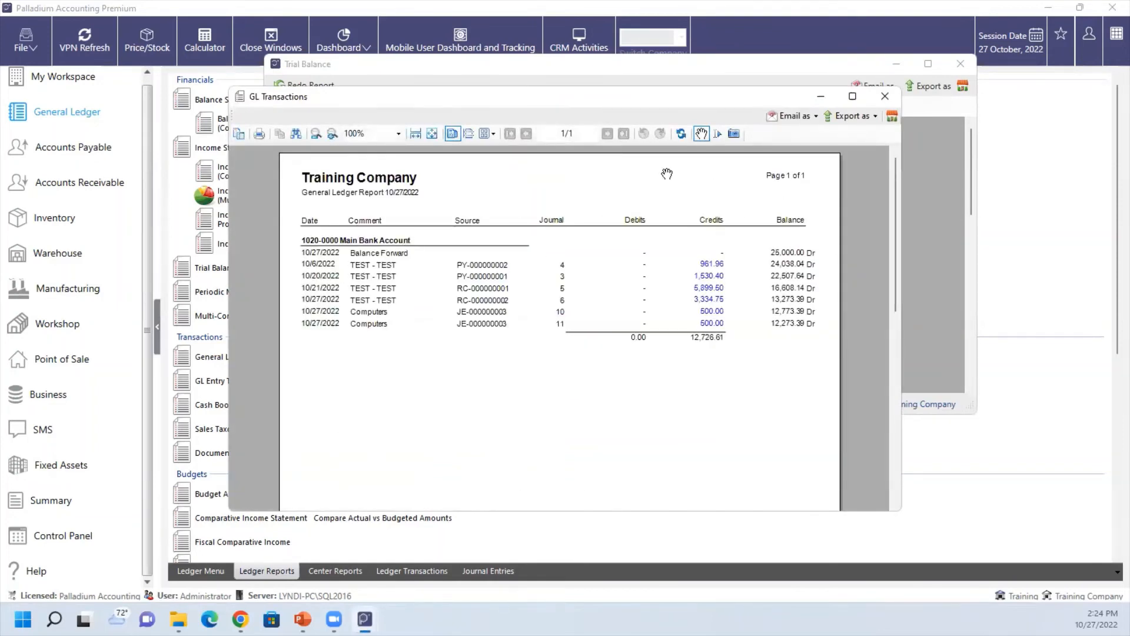
click(709, 265)
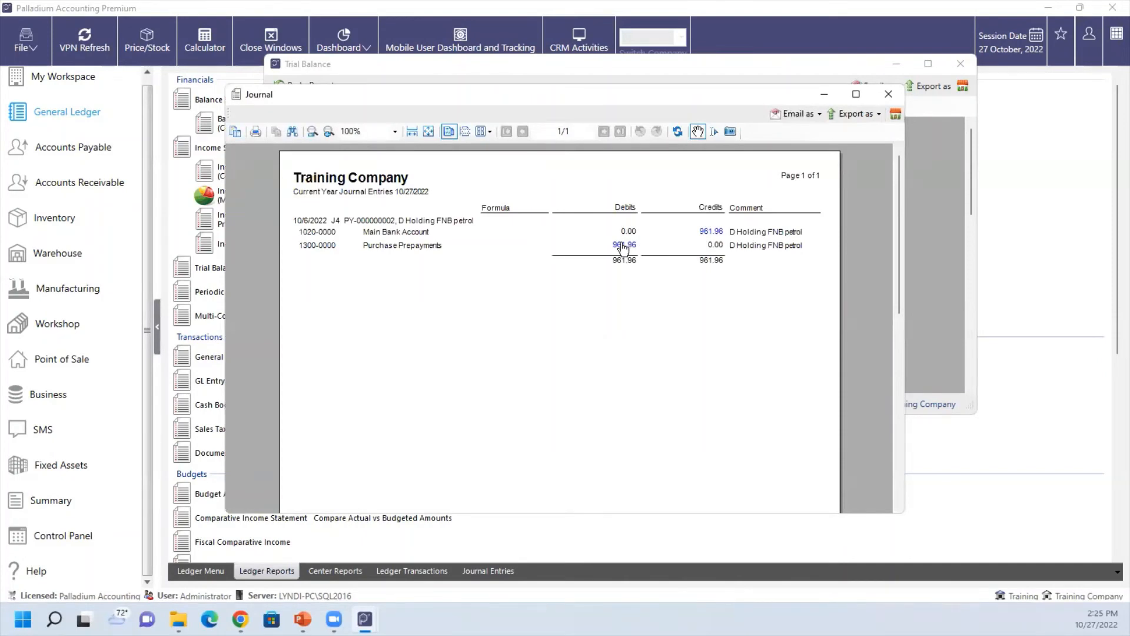
click(623, 246)
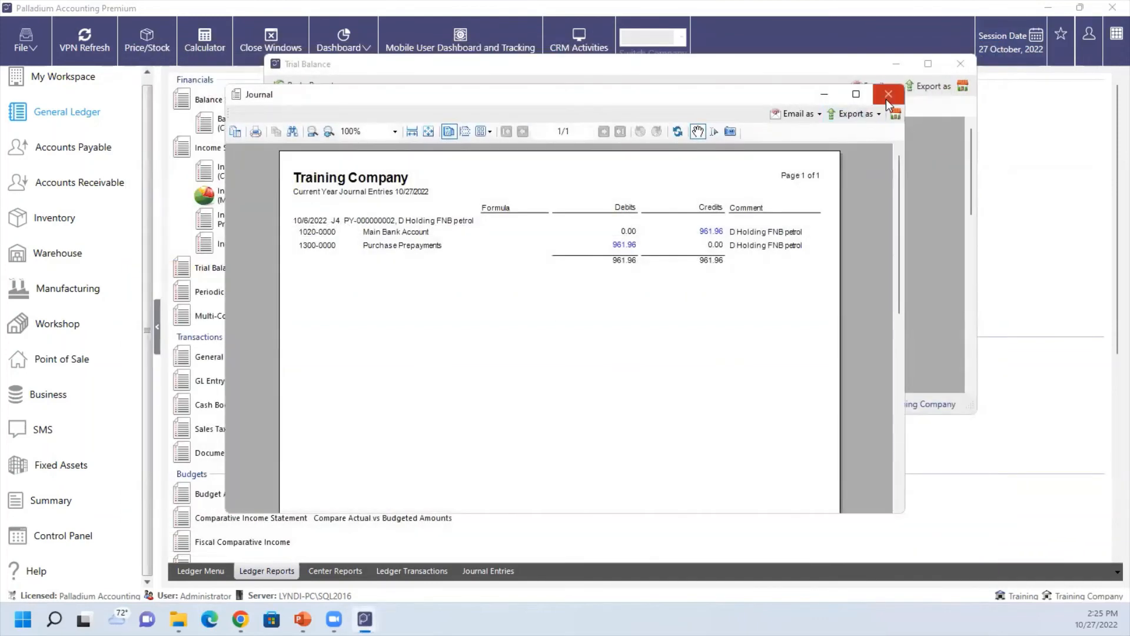
click(889, 94)
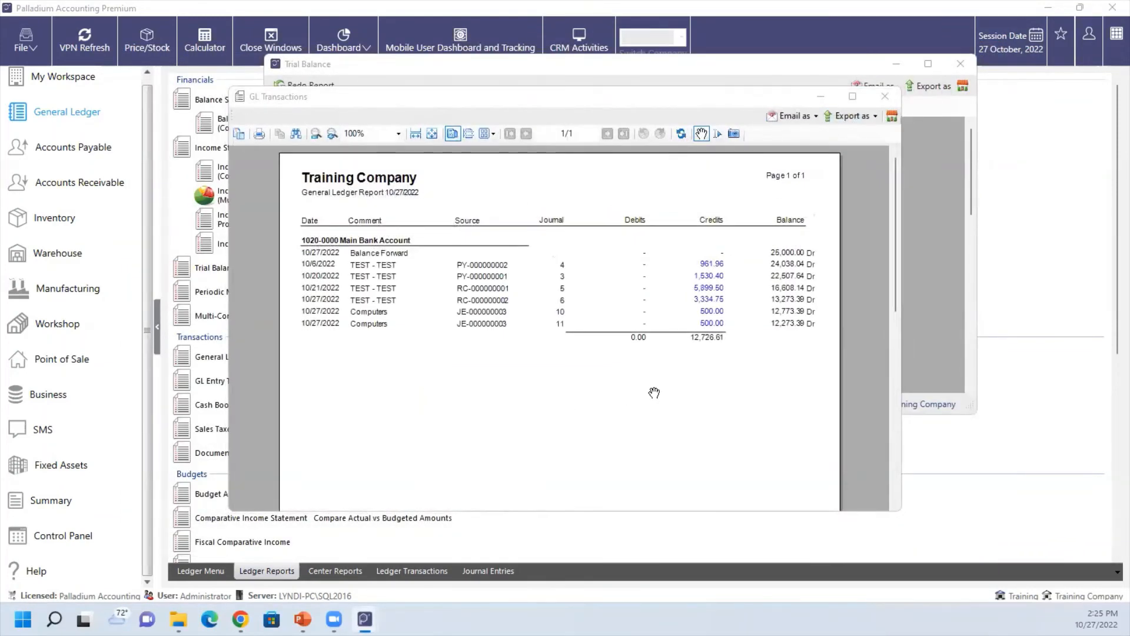
click(877, 97)
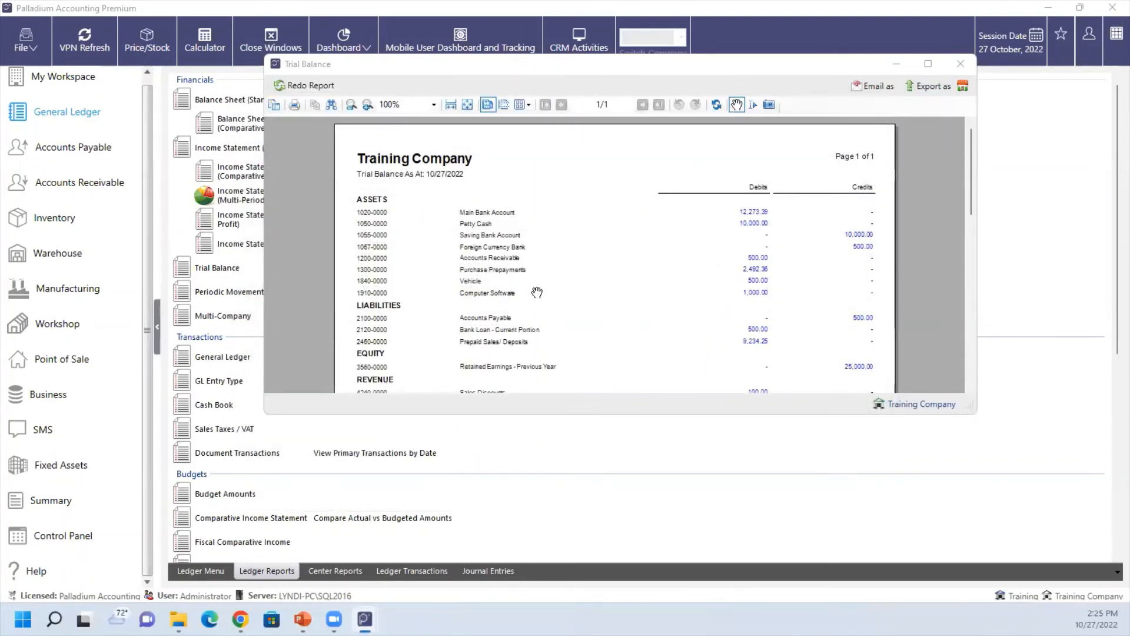
- Drill into the Computer Software account's transactions, check the trial balance's export formats, and close the report
click(753, 297)
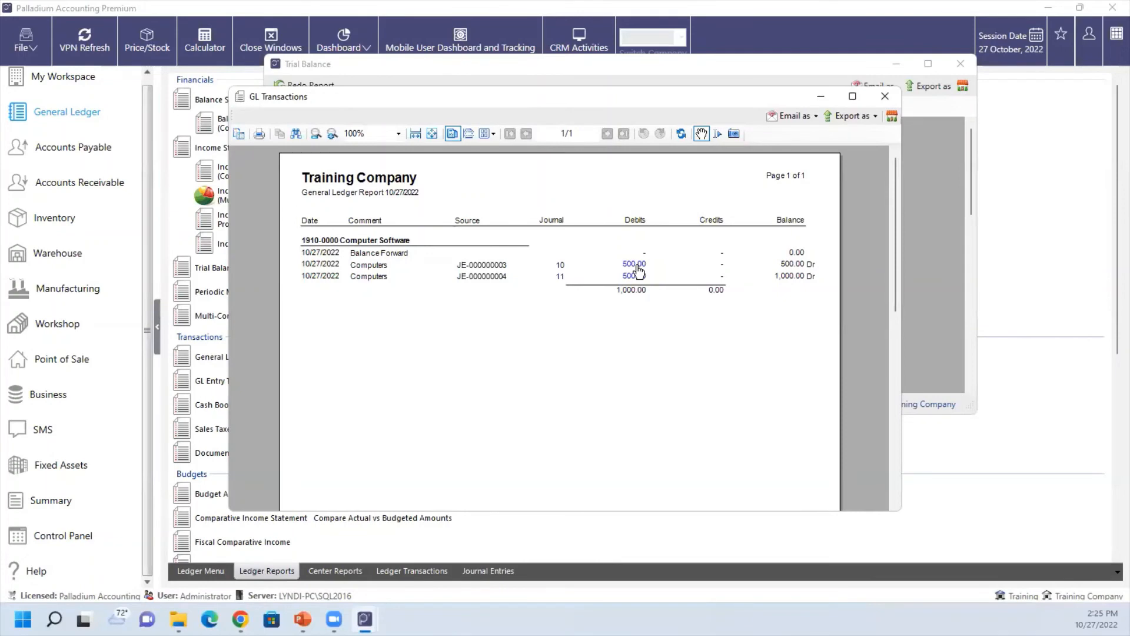
click(875, 104)
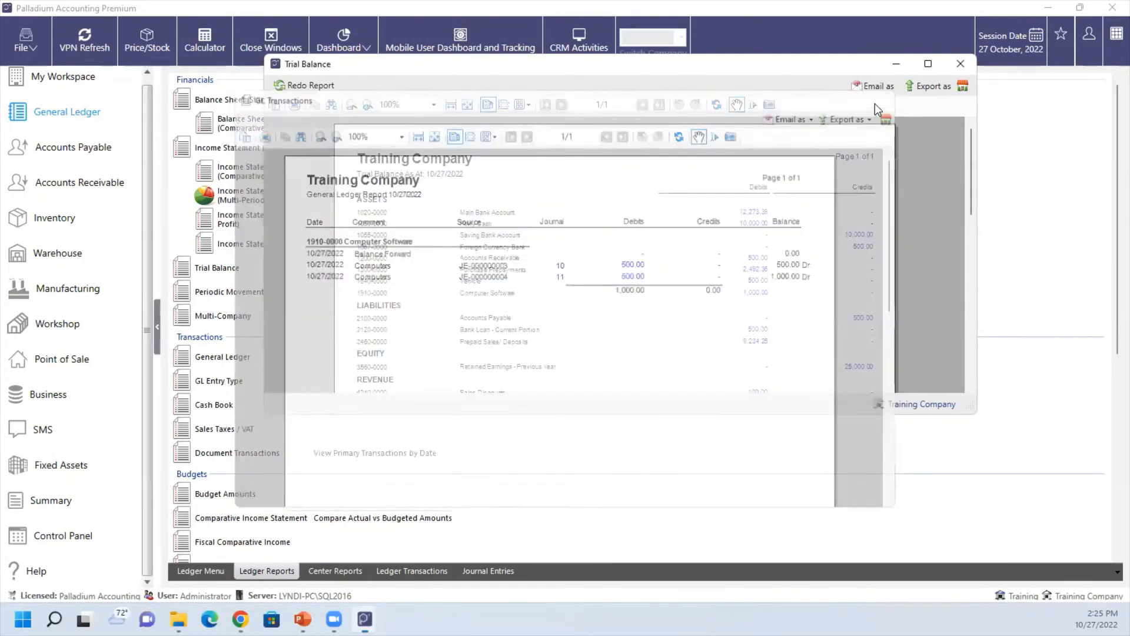
click(920, 88)
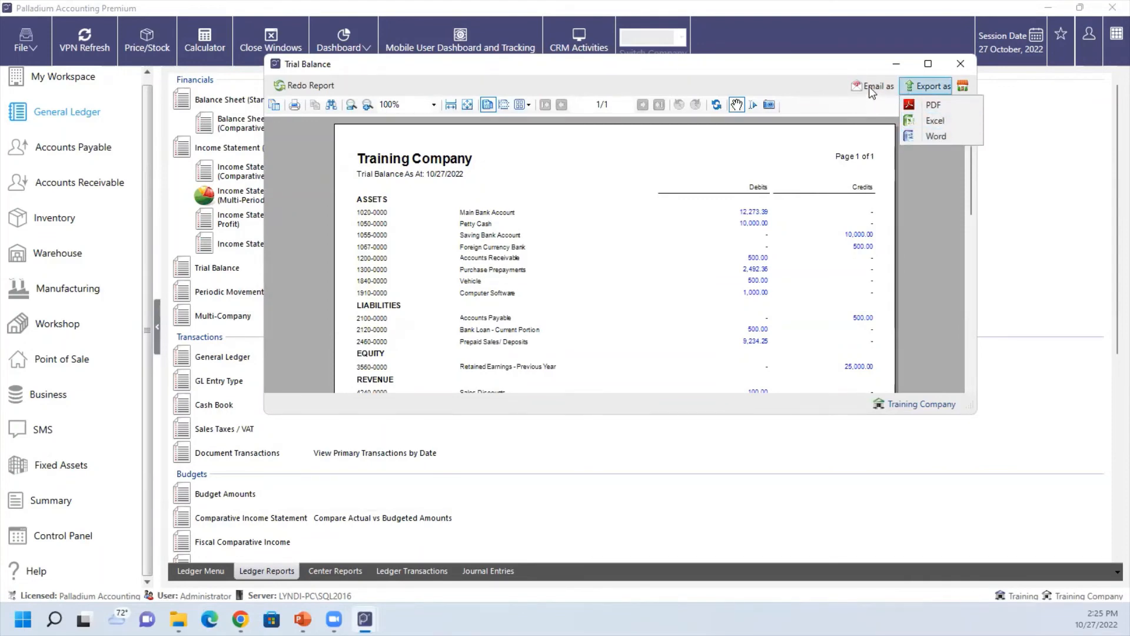
click(956, 61)
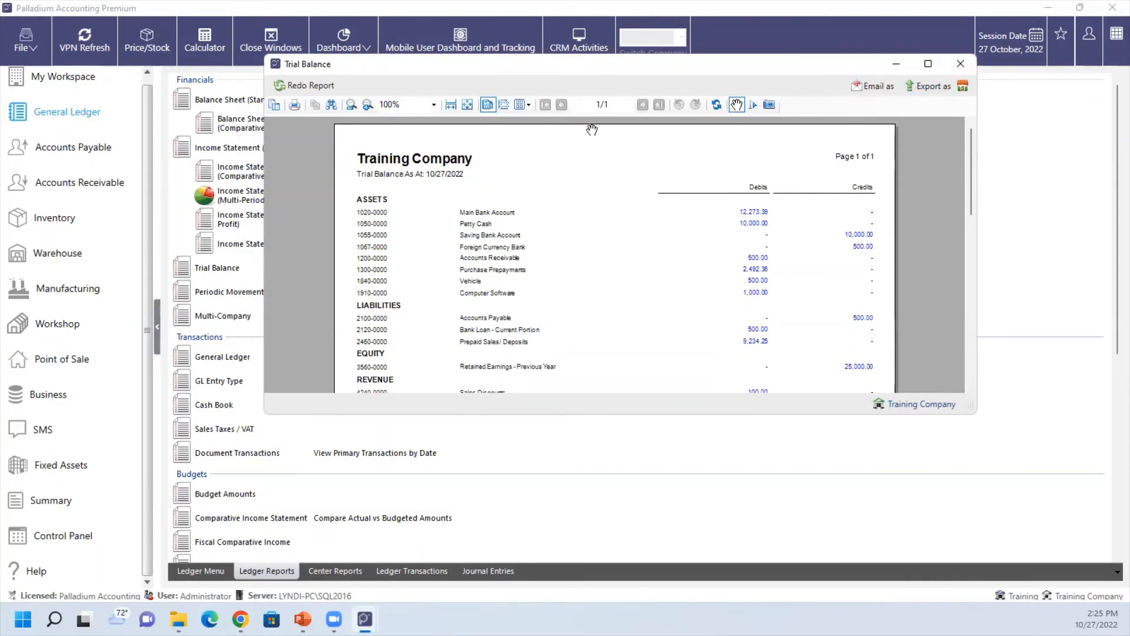
click(966, 64)
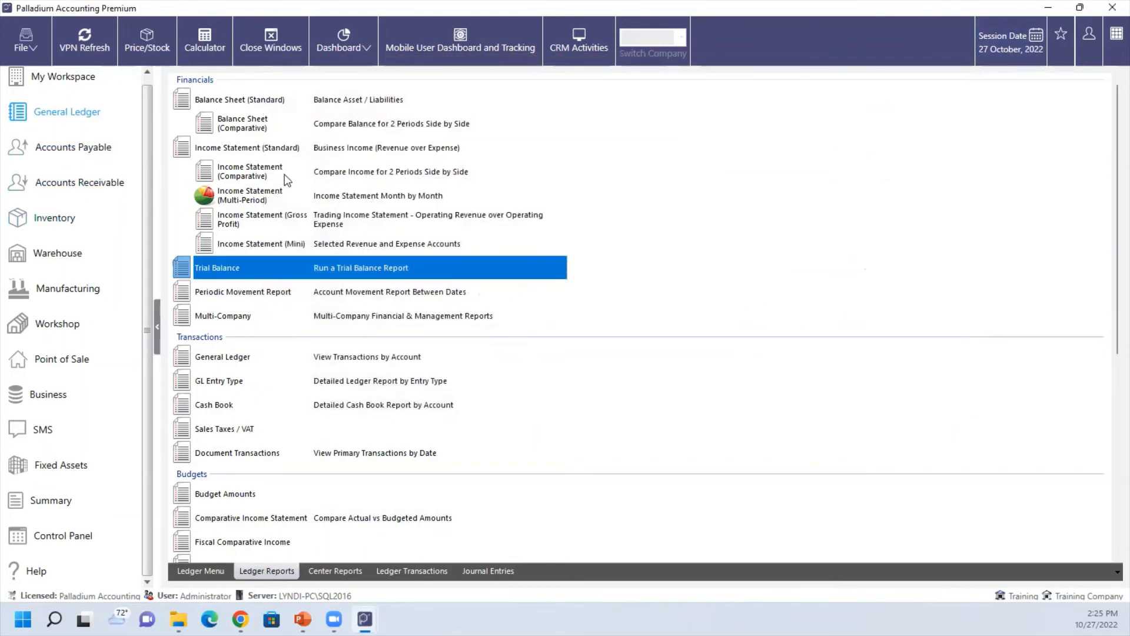
- Run the multi-period income statement for 01 March to 27 October 2022, review both pages including the revenue/expenses chart, and close it
click(263, 200)
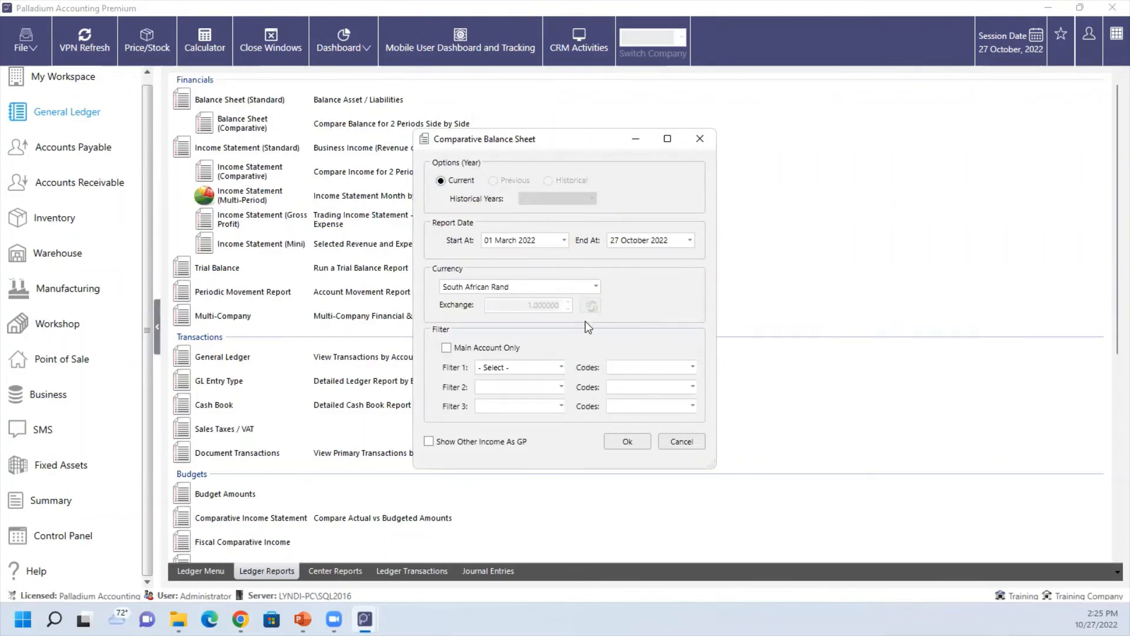
click(627, 442)
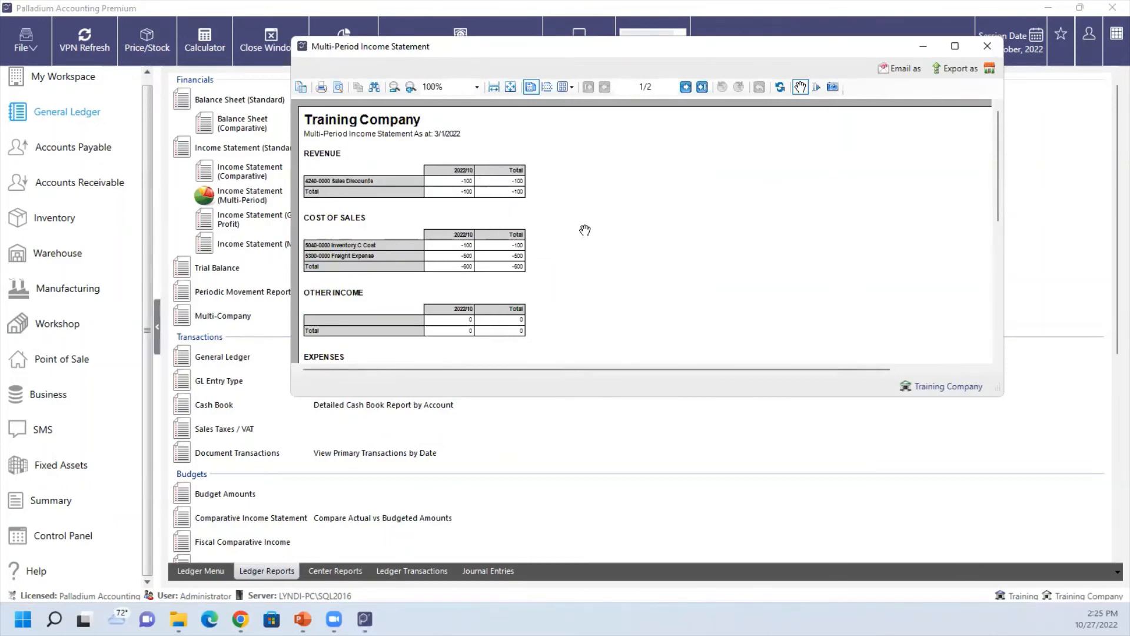
scroll(584, 230, down, 5)
scroll(579, 241, up, 5)
scroll(576, 253, down, 5)
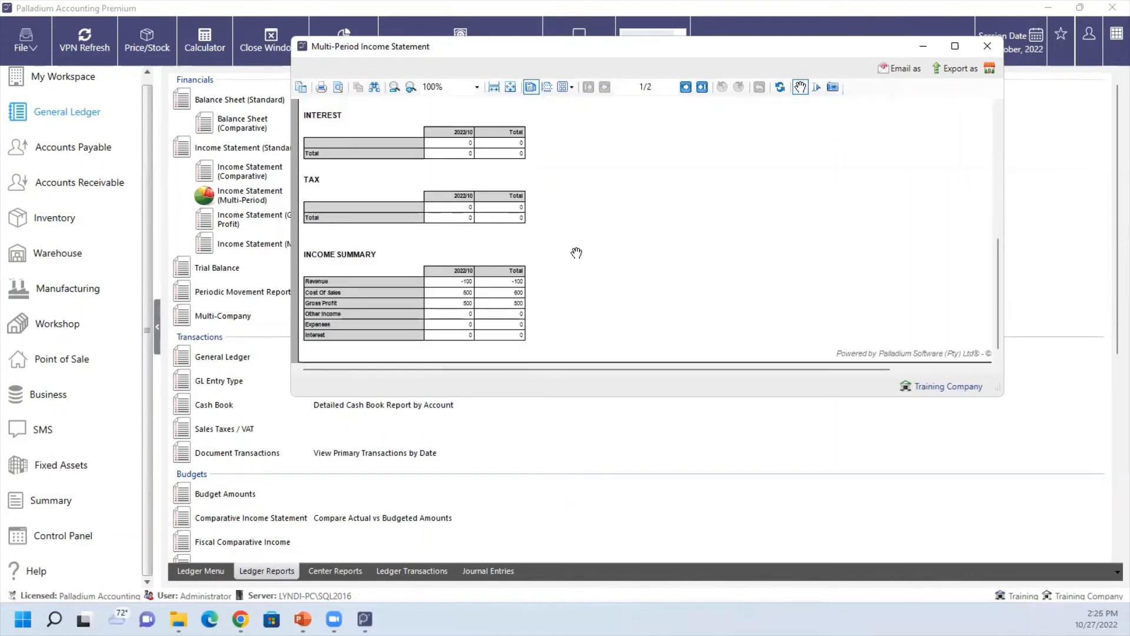
click(701, 87)
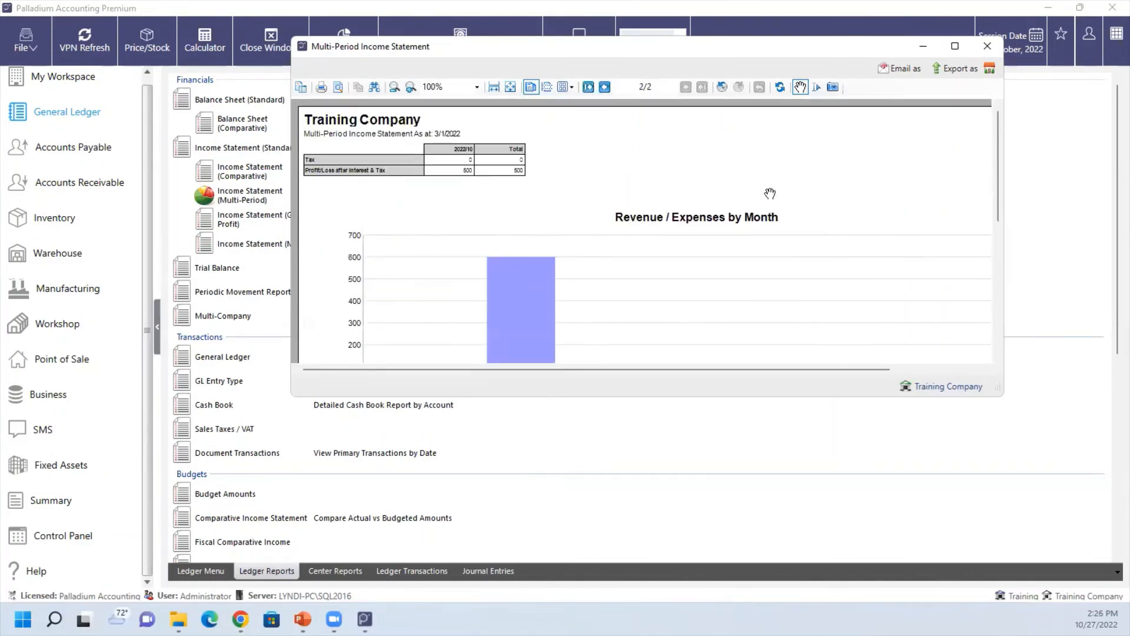
scroll(568, 167, down, 3)
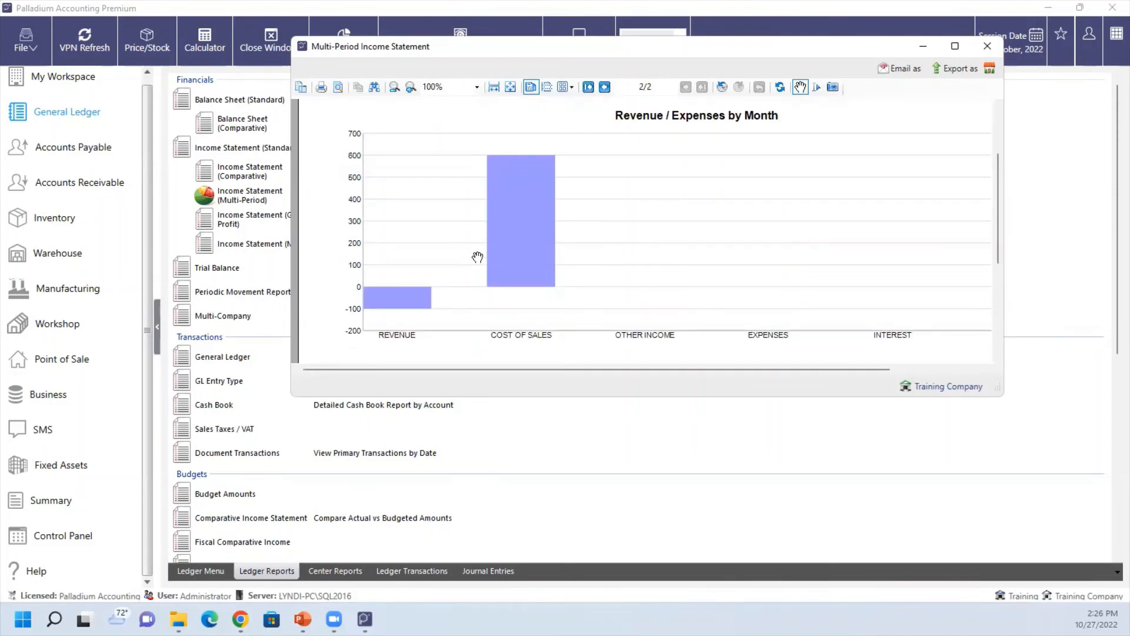
click(987, 46)
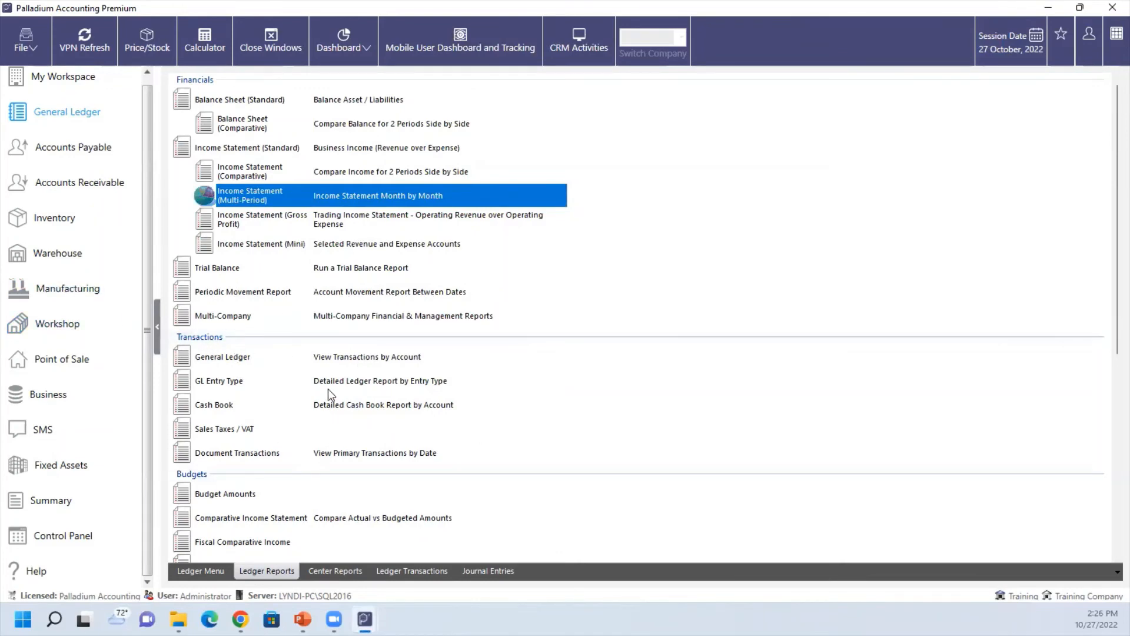
- Run the Cash Book report for all accounts in bank currency, 01 March to 27 October 2022, check the inclusive amounts, and close it
click(224, 405)
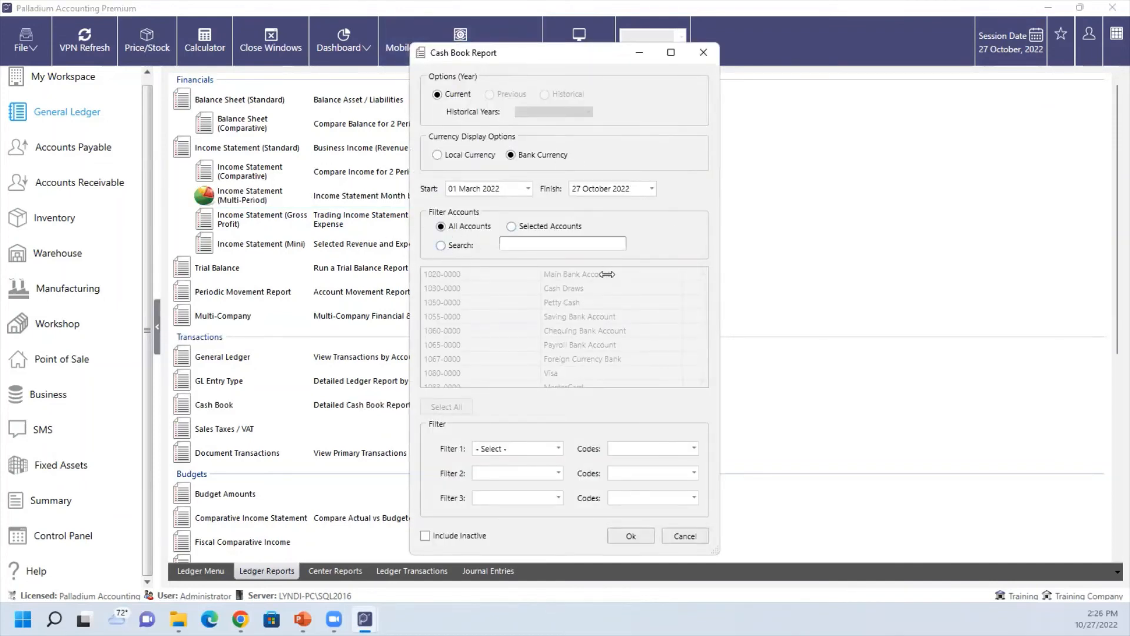
click(644, 536)
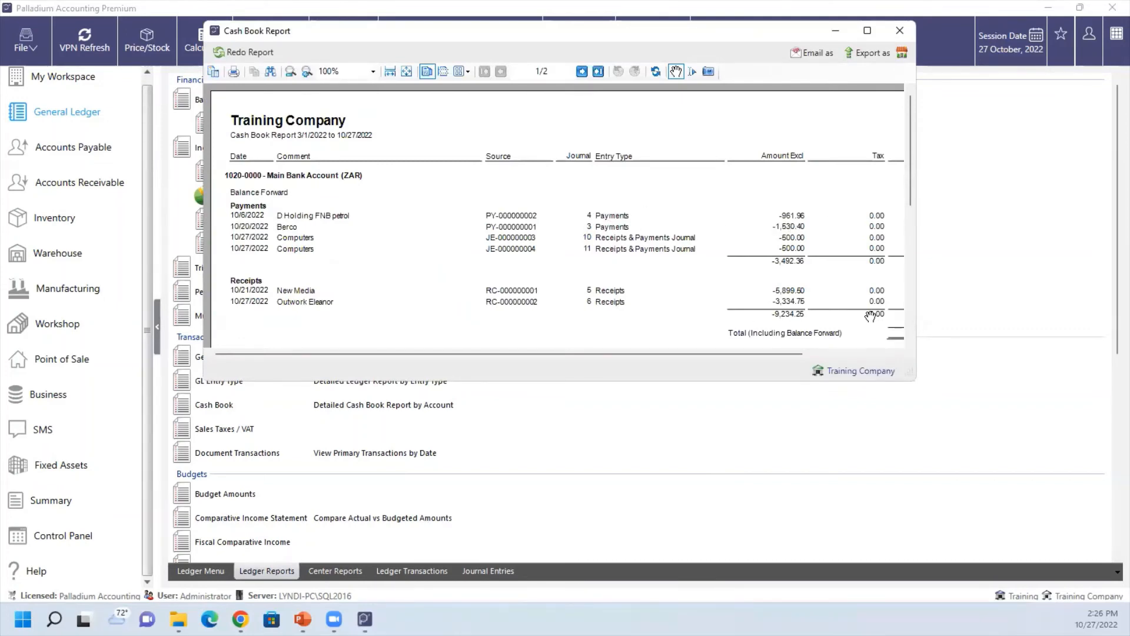
drag(736, 354, 856, 354)
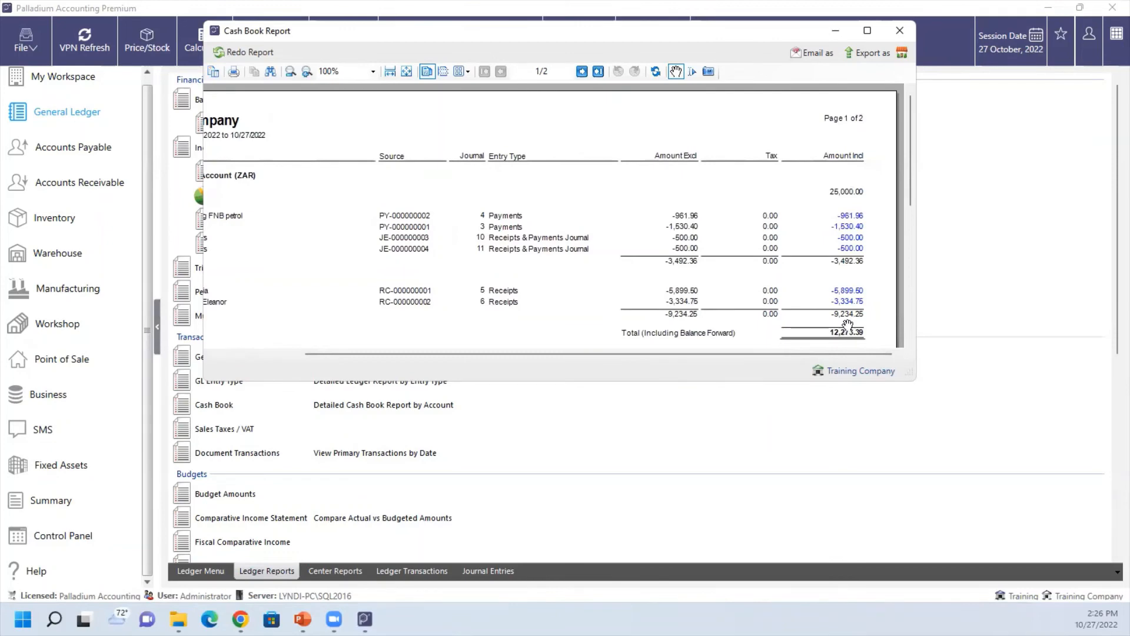
click(900, 31)
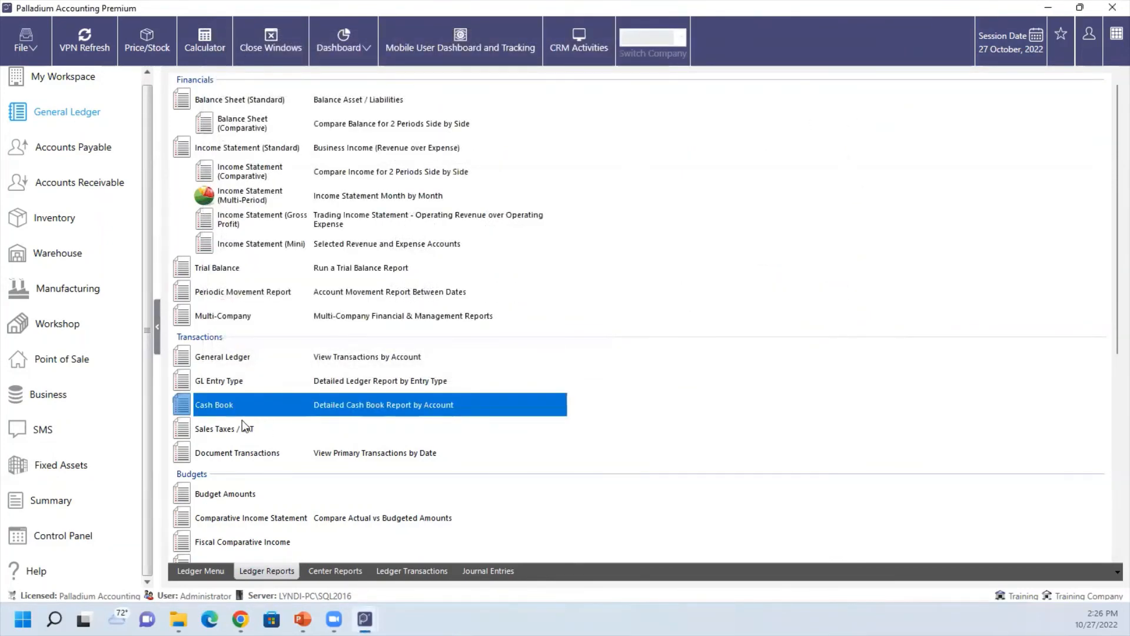
- Open and close the Sales Taxes / VAT report, and look through the budget, department, contract and list reports
double_click(242, 425)
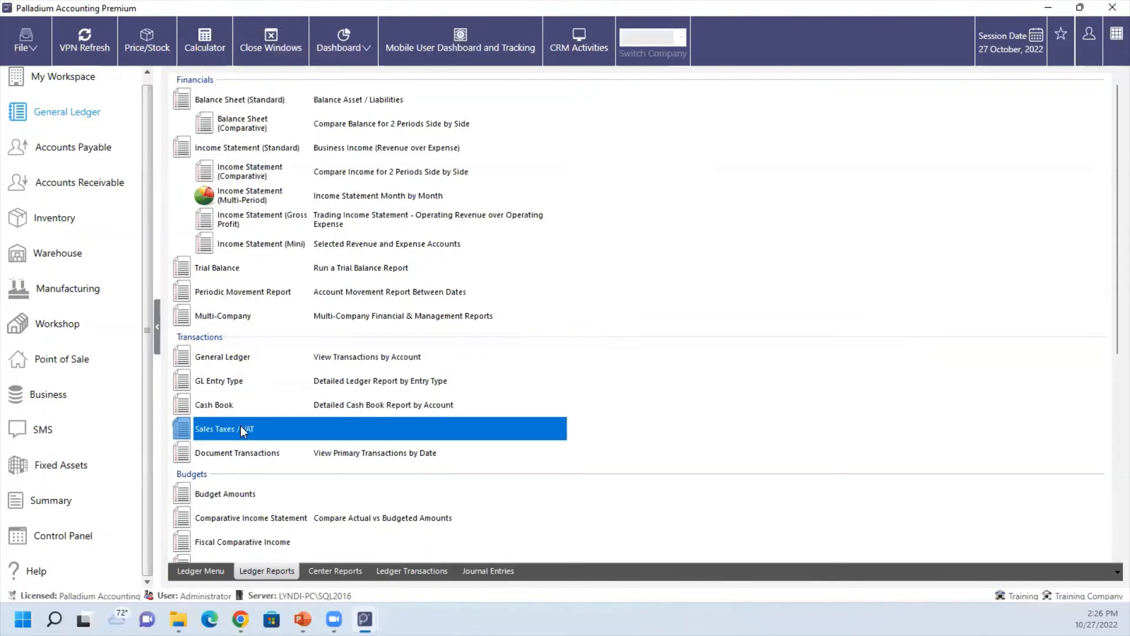
click(700, 81)
scroll(415, 471, down, 5)
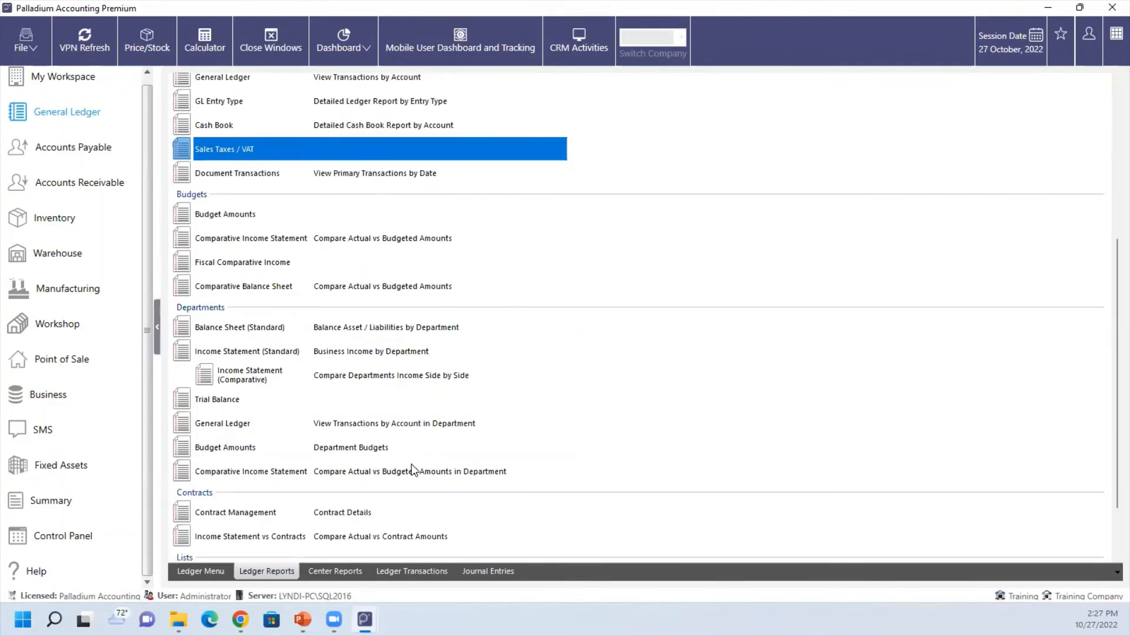
scroll(411, 468, down, 1)
scroll(247, 293, up, 2)
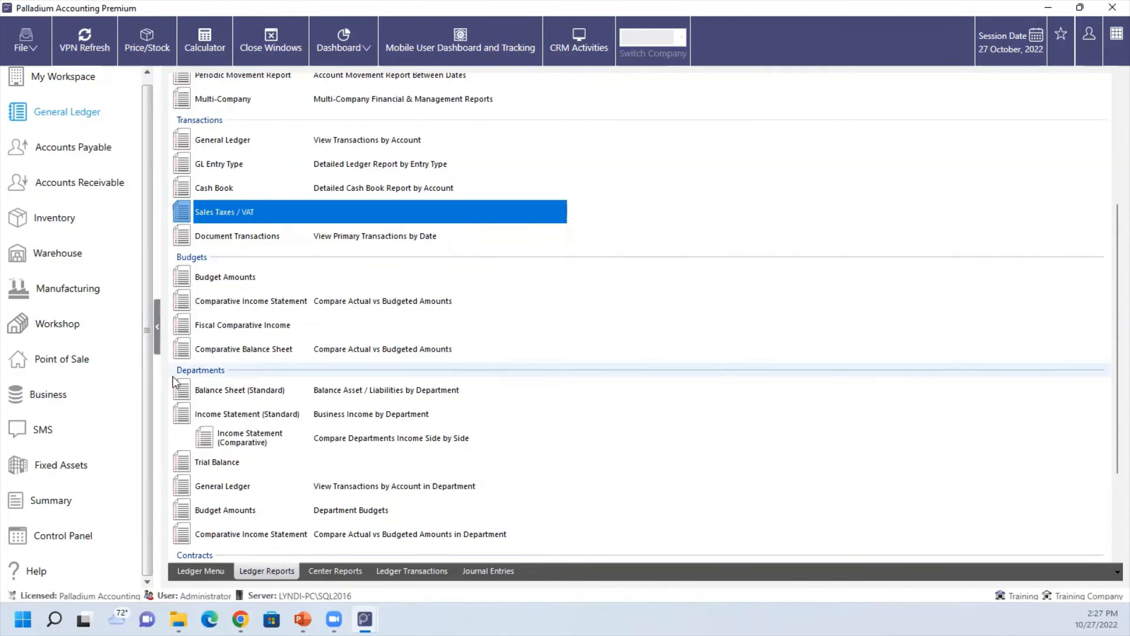
scroll(222, 419, down, 2)
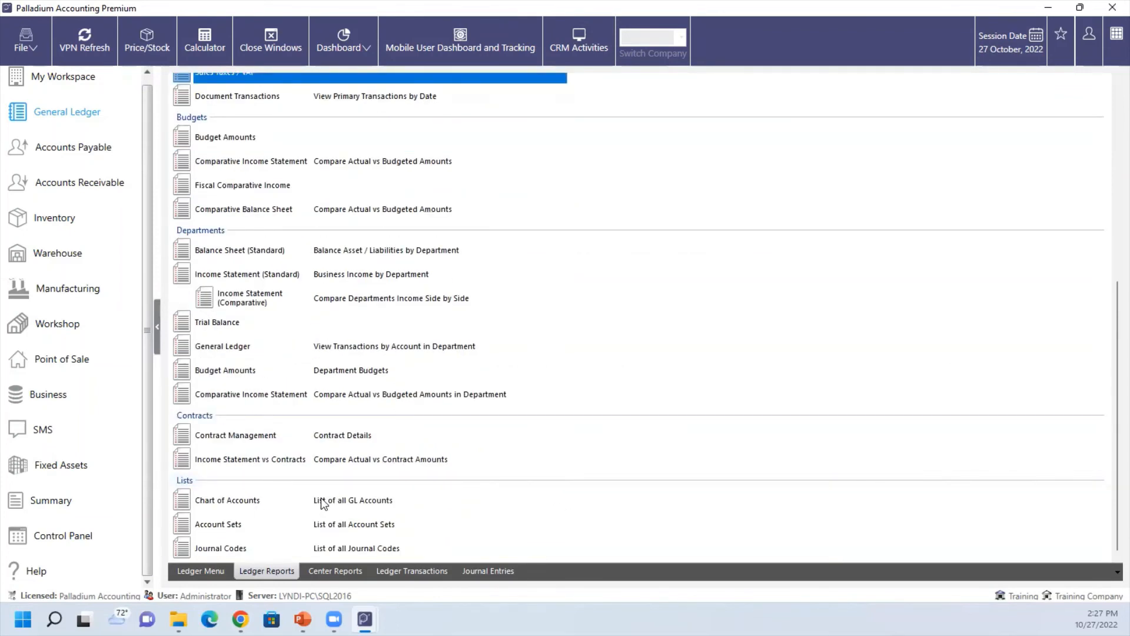
- Run the Chart of Accounts list report, look through its accounts, and close it
click(219, 503)
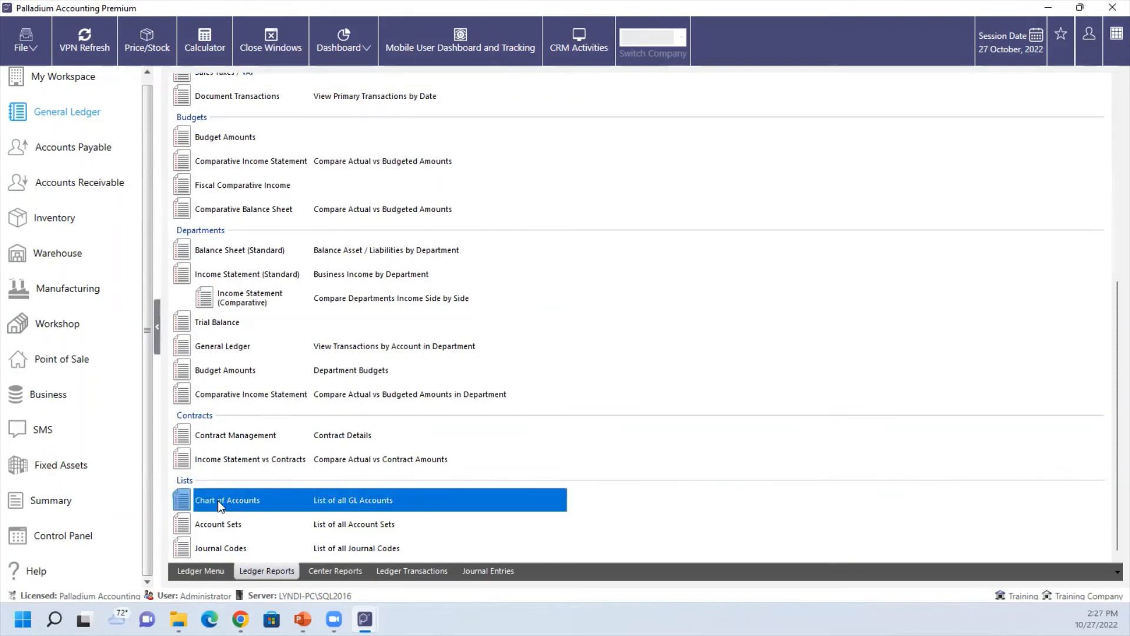
double_click(253, 505)
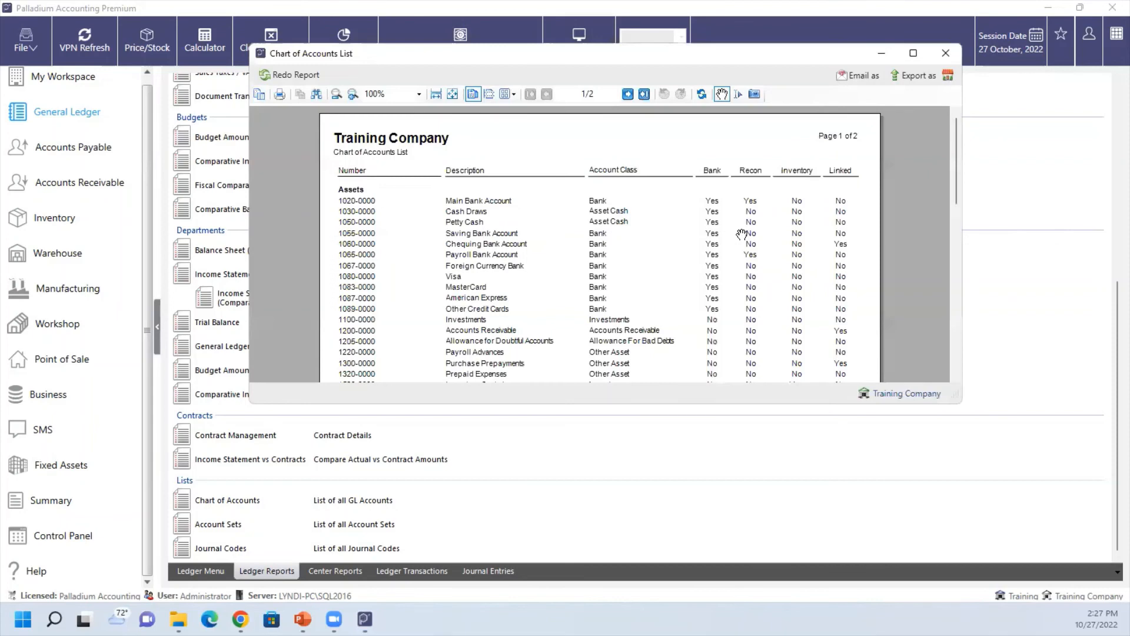
scroll(741, 234, down, 10)
scroll(740, 241, up, 10)
click(945, 53)
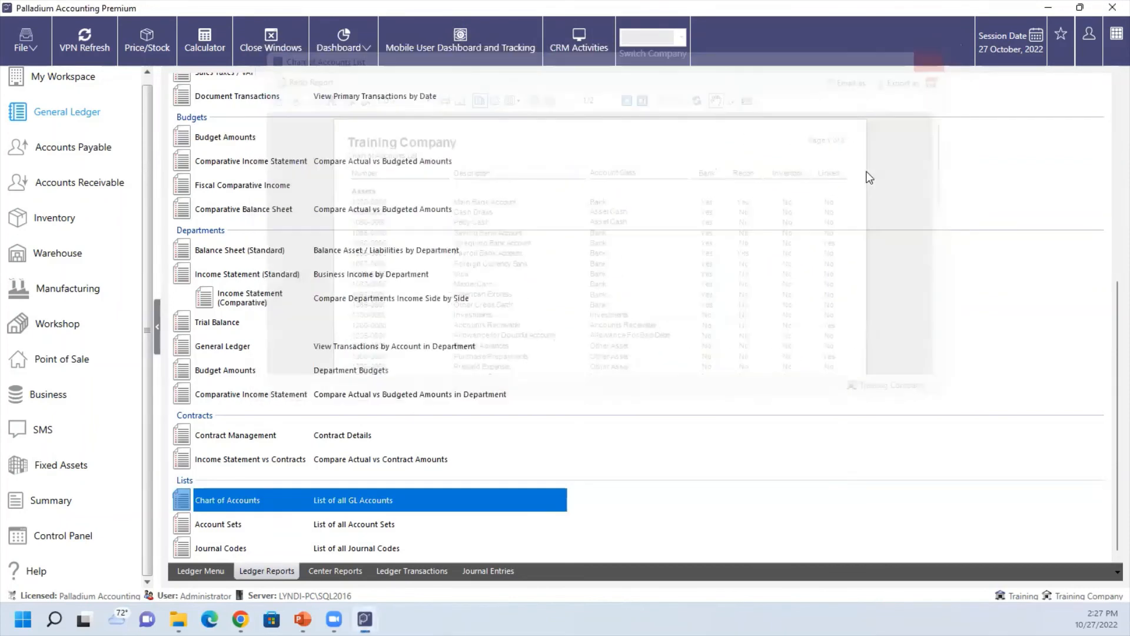
- View the profit center reports, the Main Bank Account's ledger transactions, and the list of journal entries
click(332, 569)
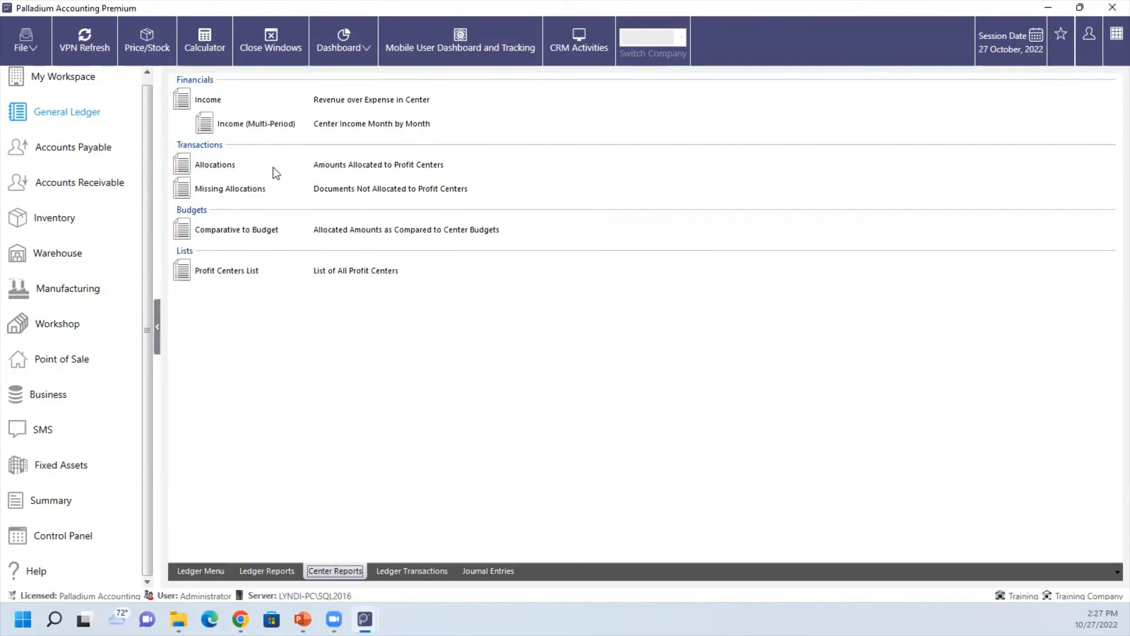
click(395, 571)
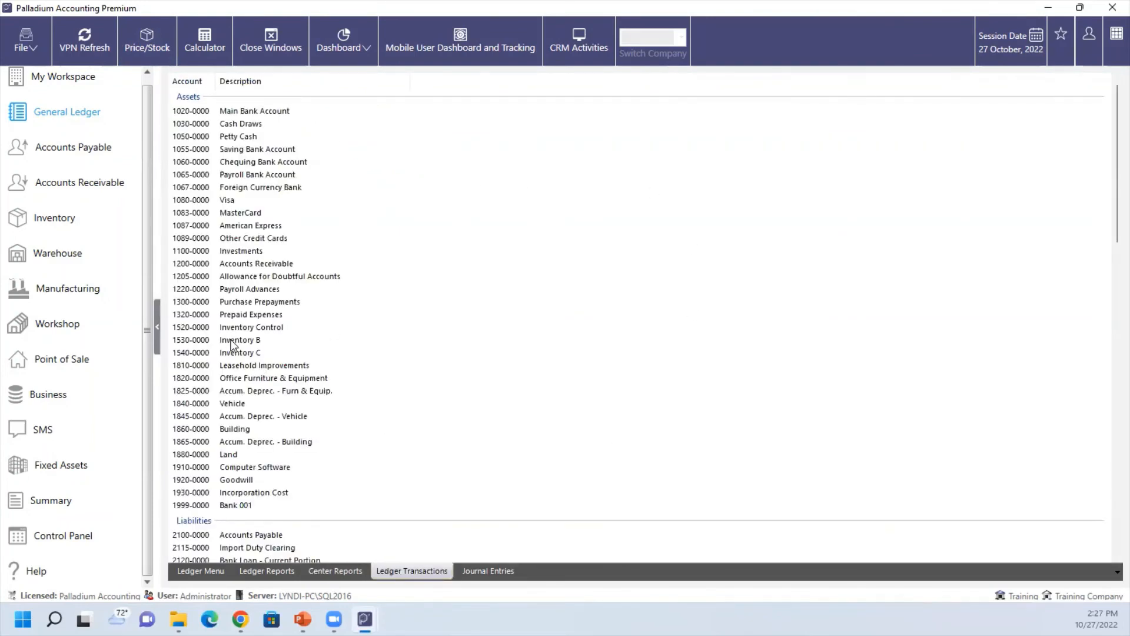
double_click(243, 111)
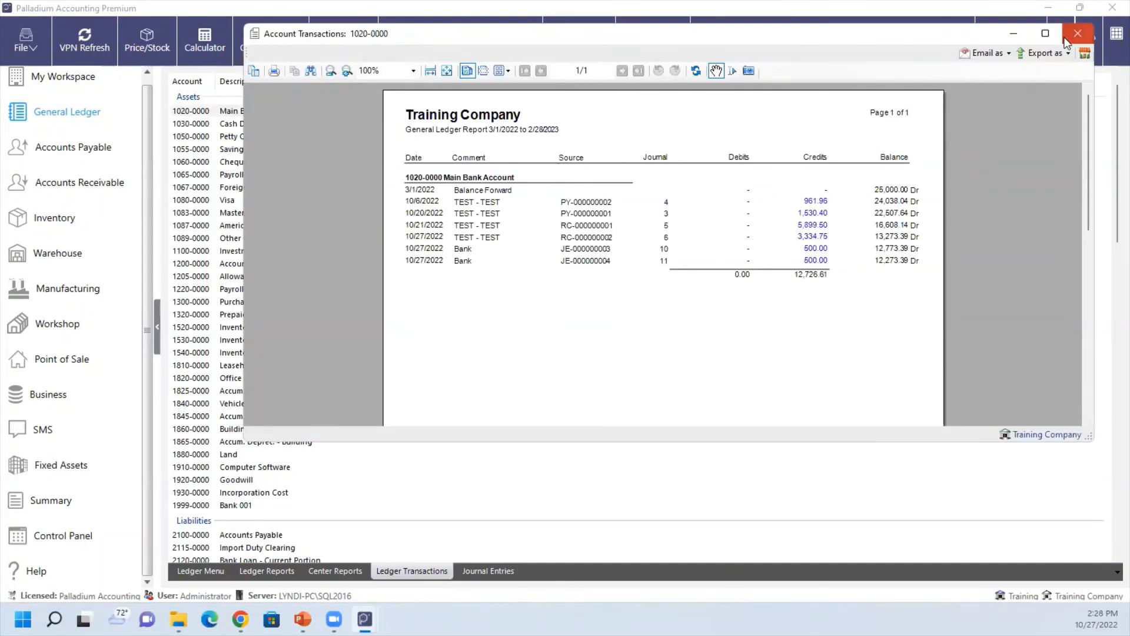
click(1065, 40)
click(487, 571)
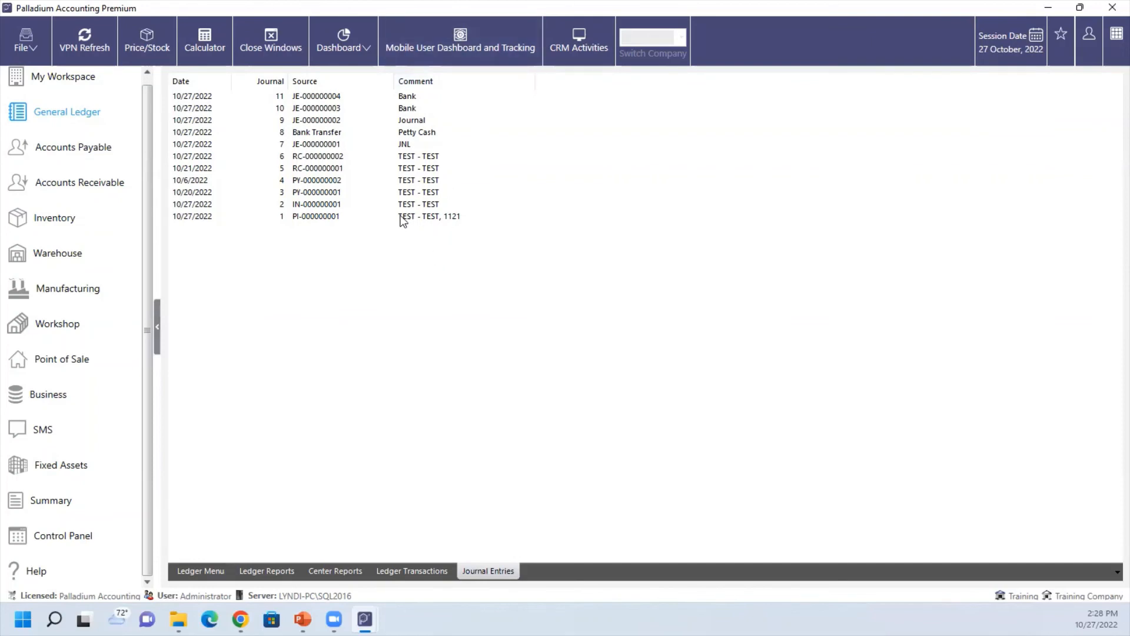
- View the debits and credits of the journal entry with source IN-000000001 and close its report
click(306, 203)
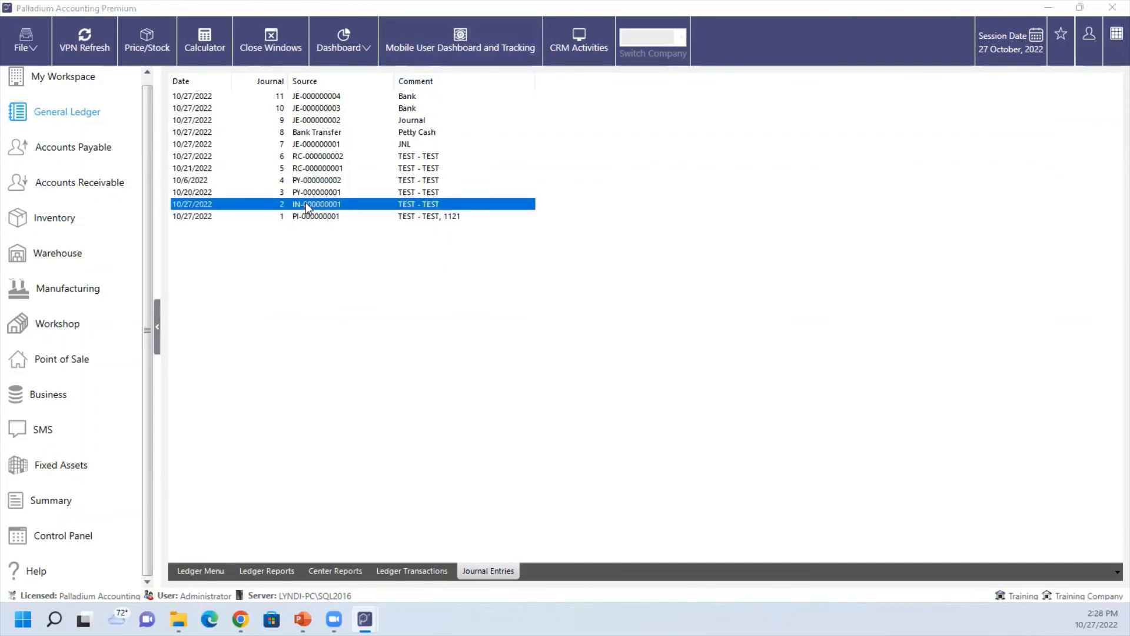
double_click(305, 203)
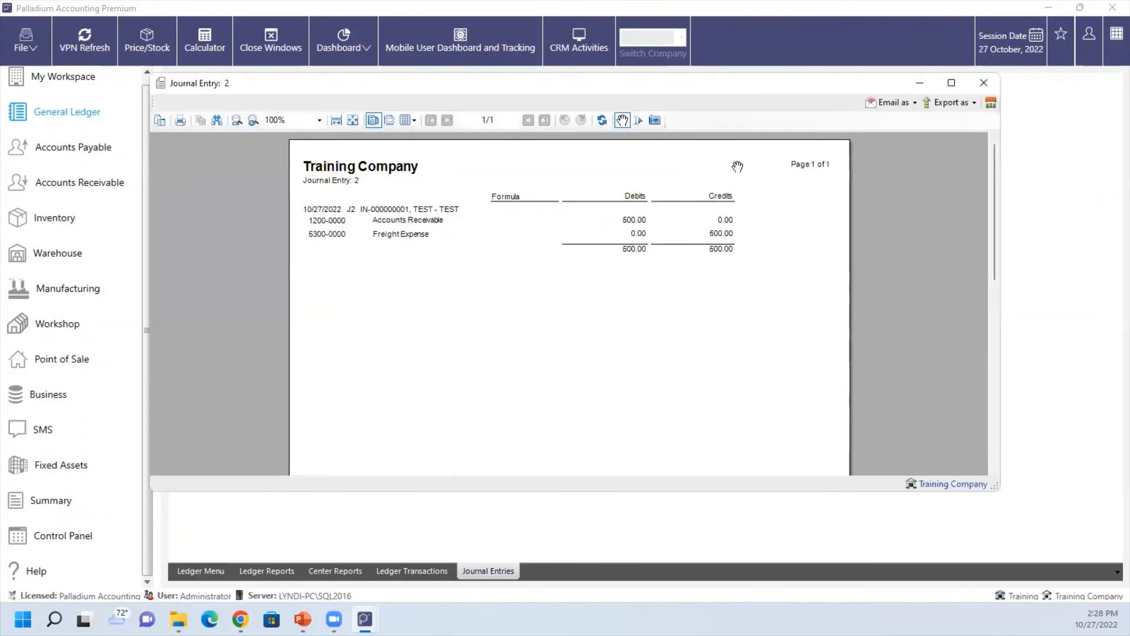
click(986, 85)
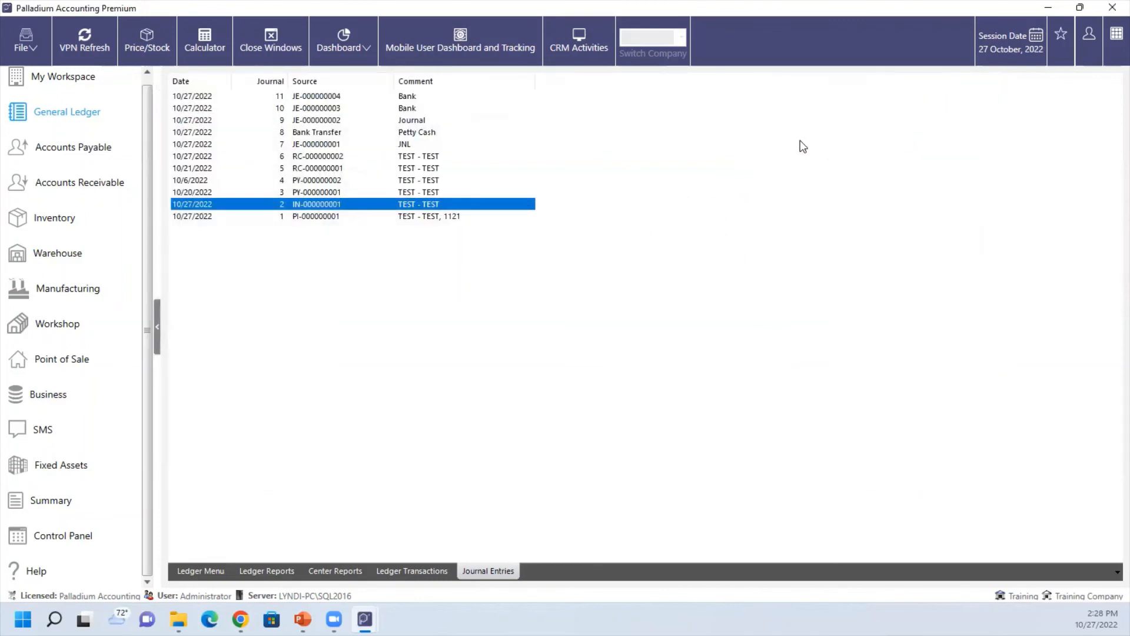
- From the Journal Entry screen showing document JE-000000002, view its posted journal entry report and close the report
click(203, 571)
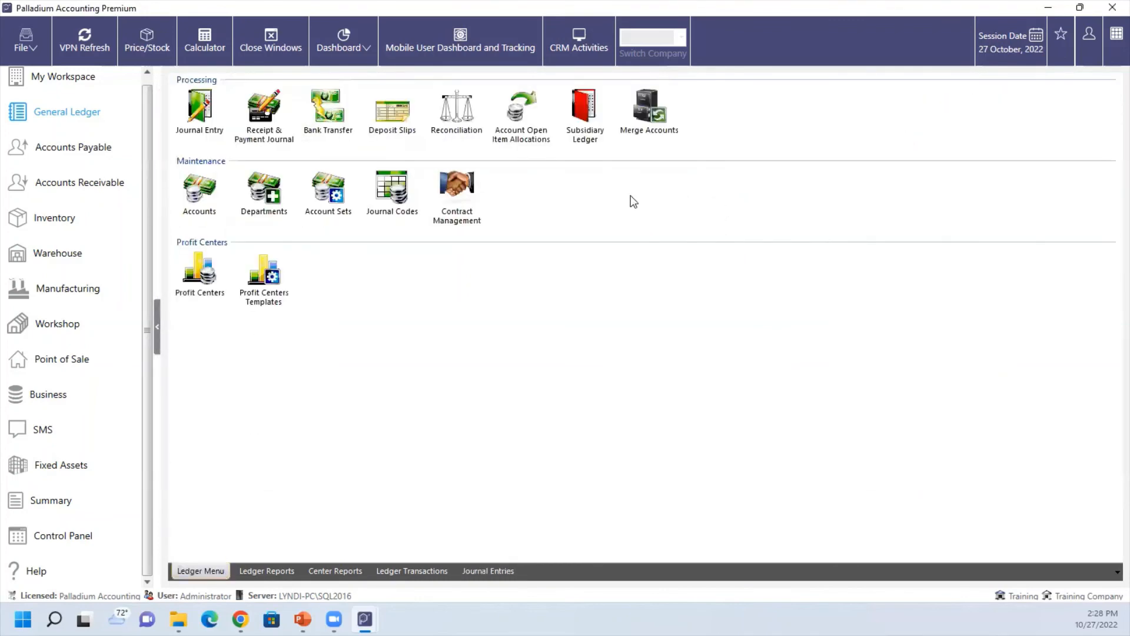
click(194, 115)
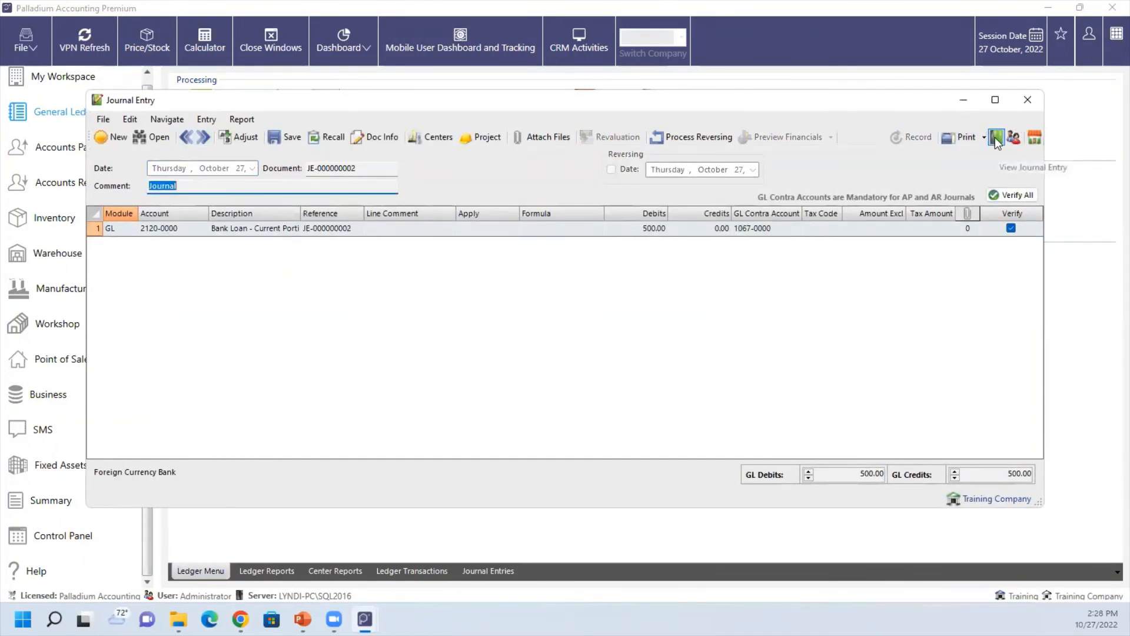
click(996, 140)
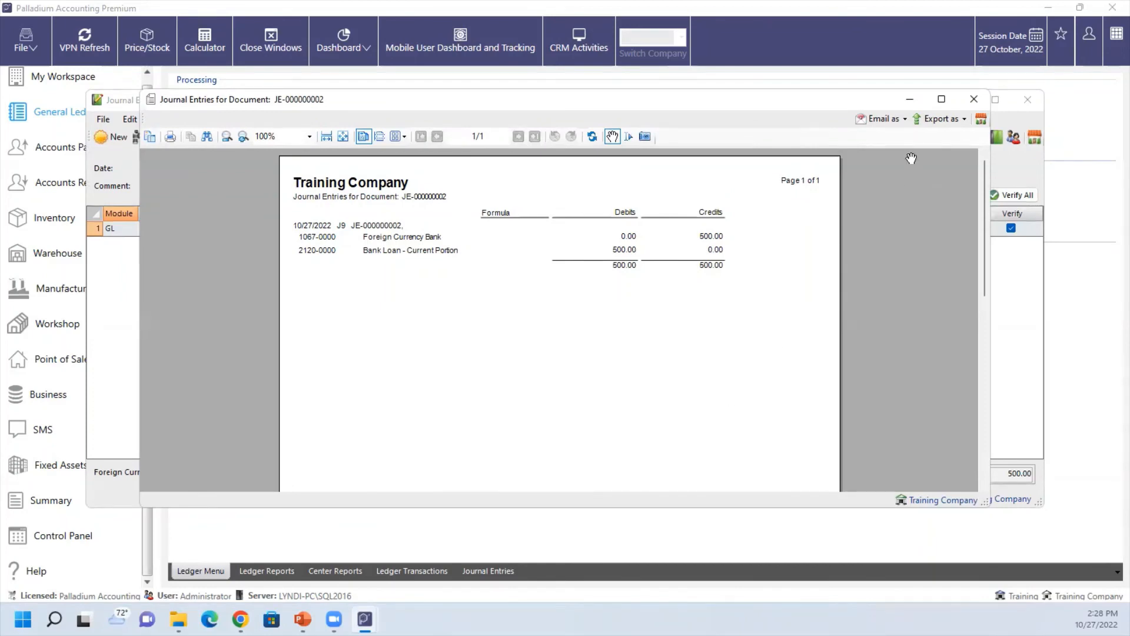
click(974, 98)
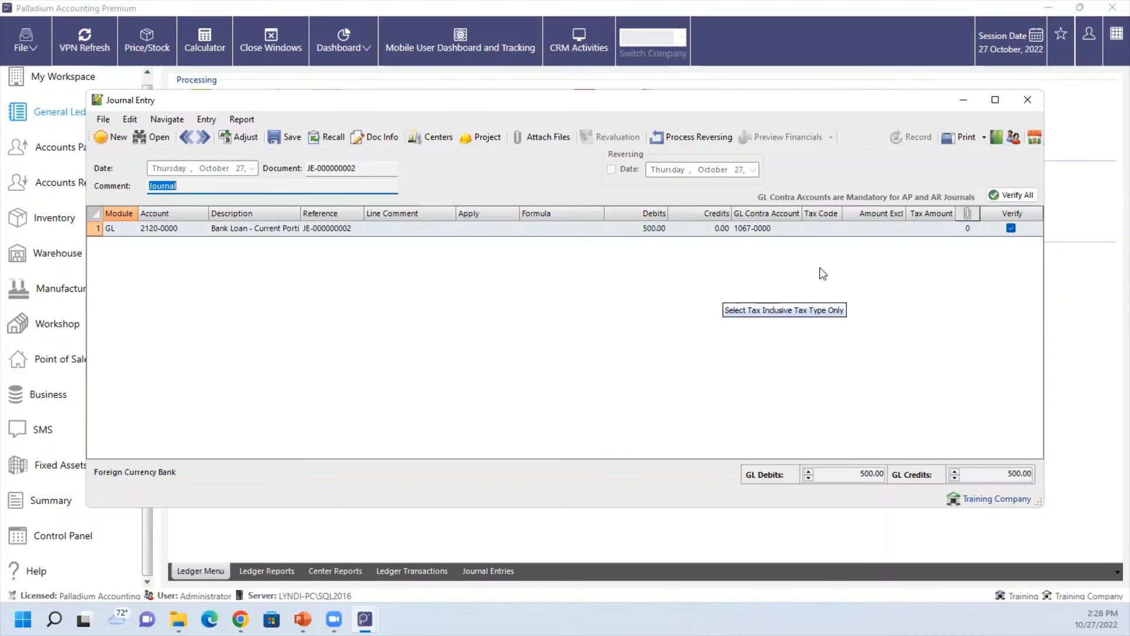
- Check who entered document JE-000000002 and its entry date, and close the user information and the journal
click(1013, 137)
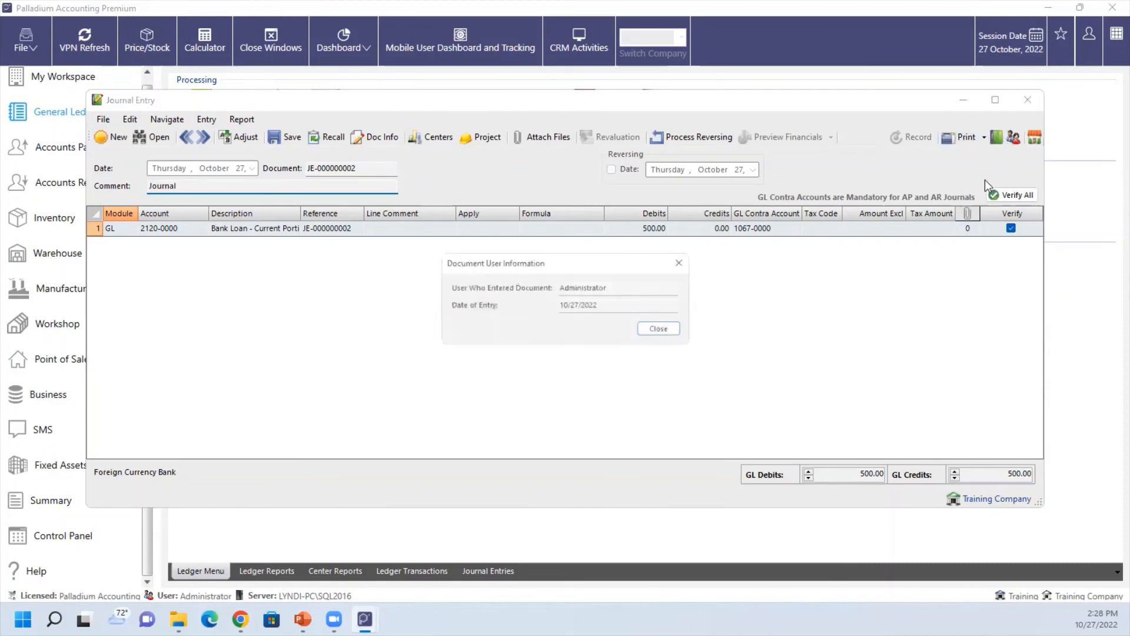
click(616, 283)
key(Tab)
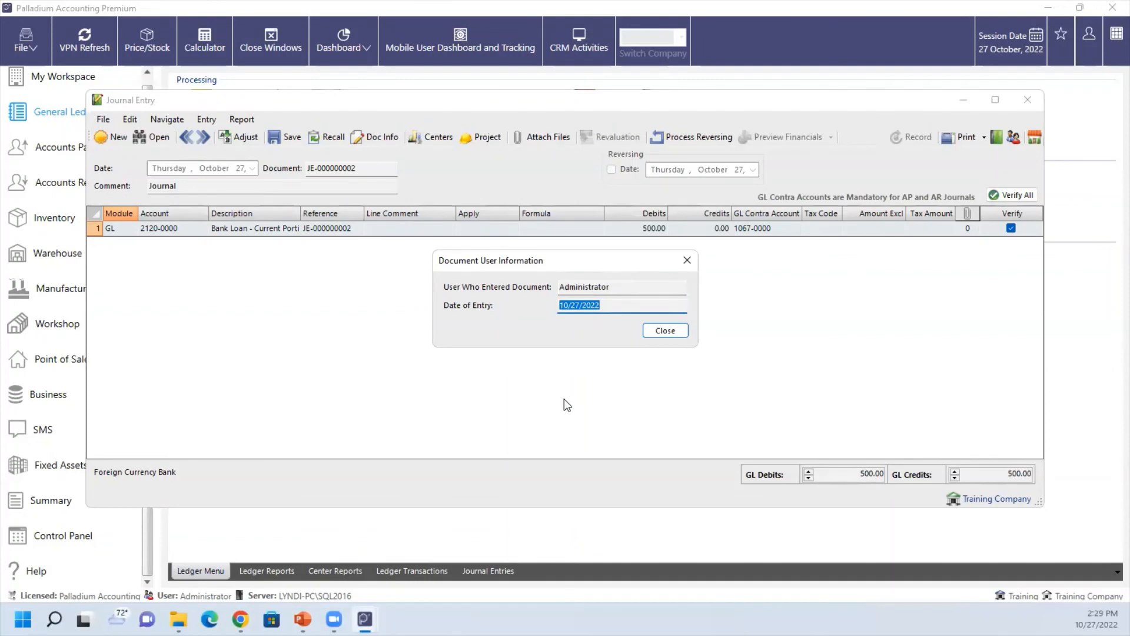
click(683, 331)
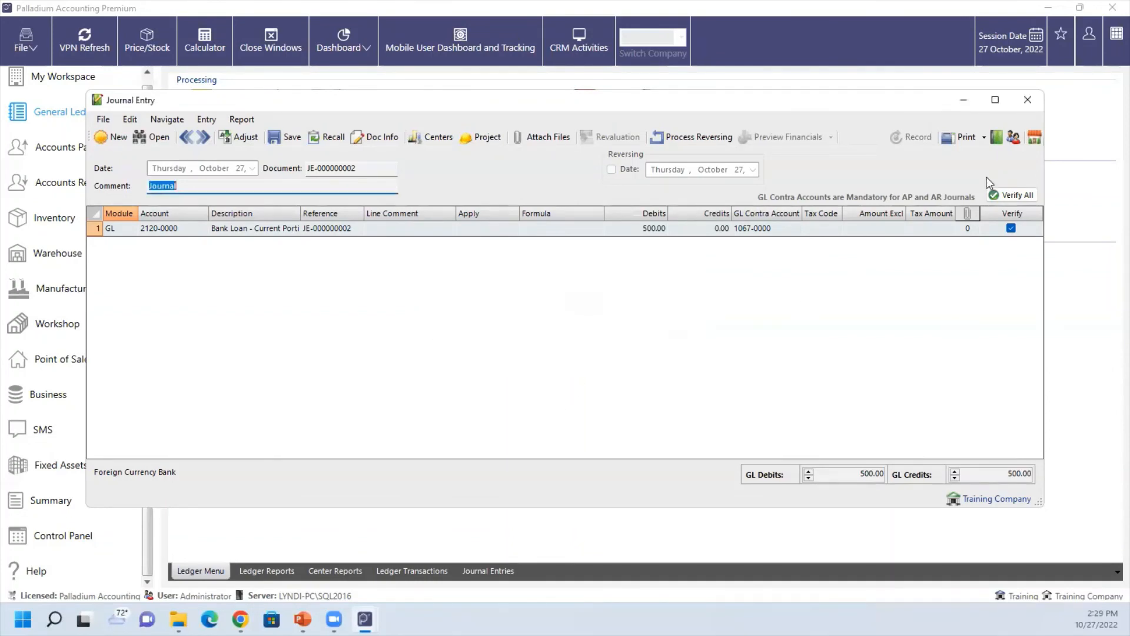
click(1025, 101)
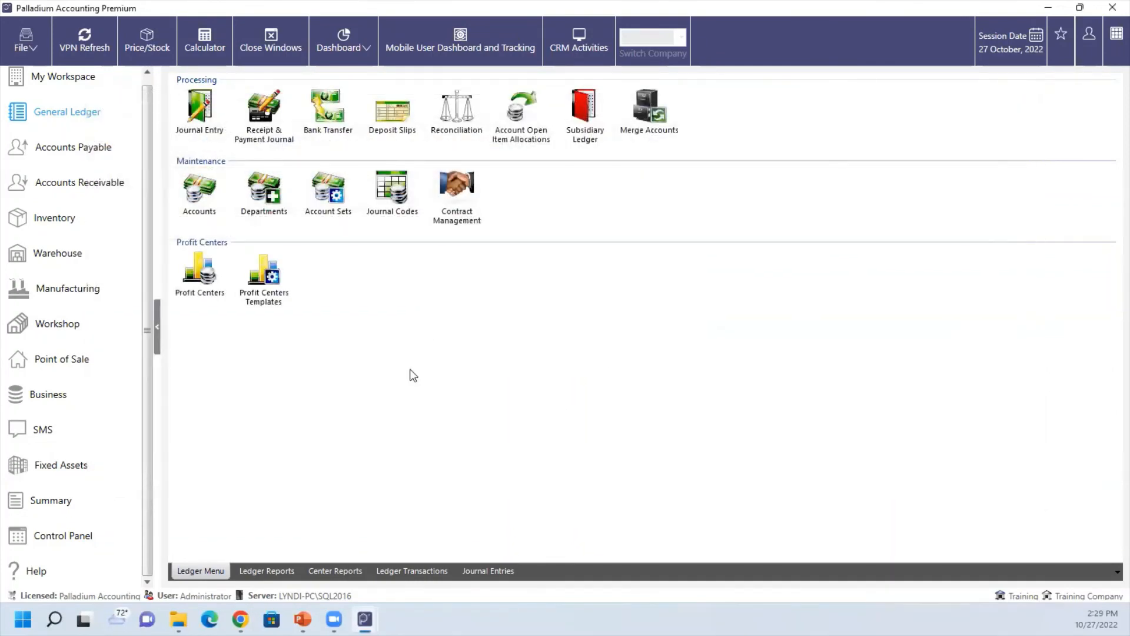